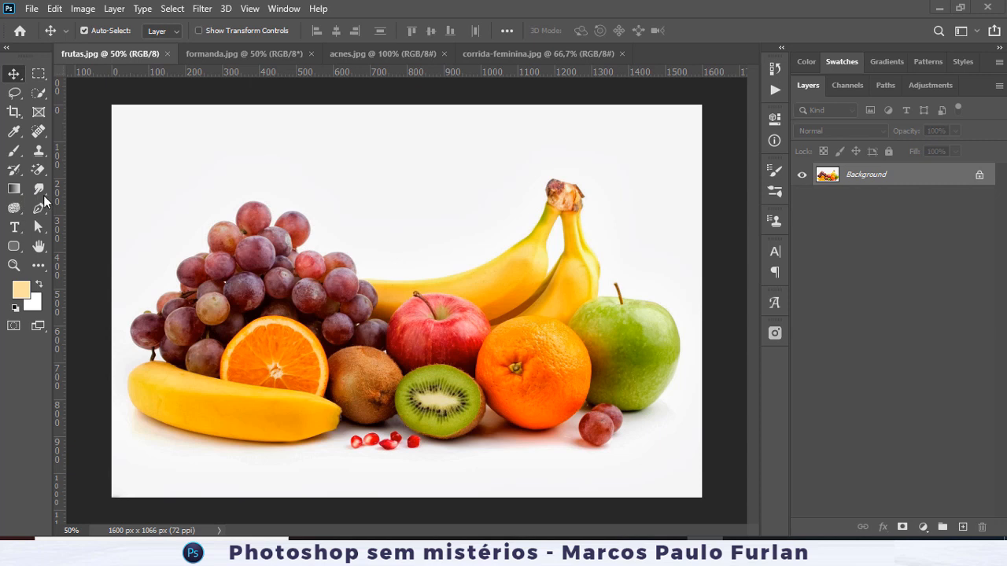
Activate the History Brush tool and review the recorded history states of frutas.jpg.
left_click(44, 194)
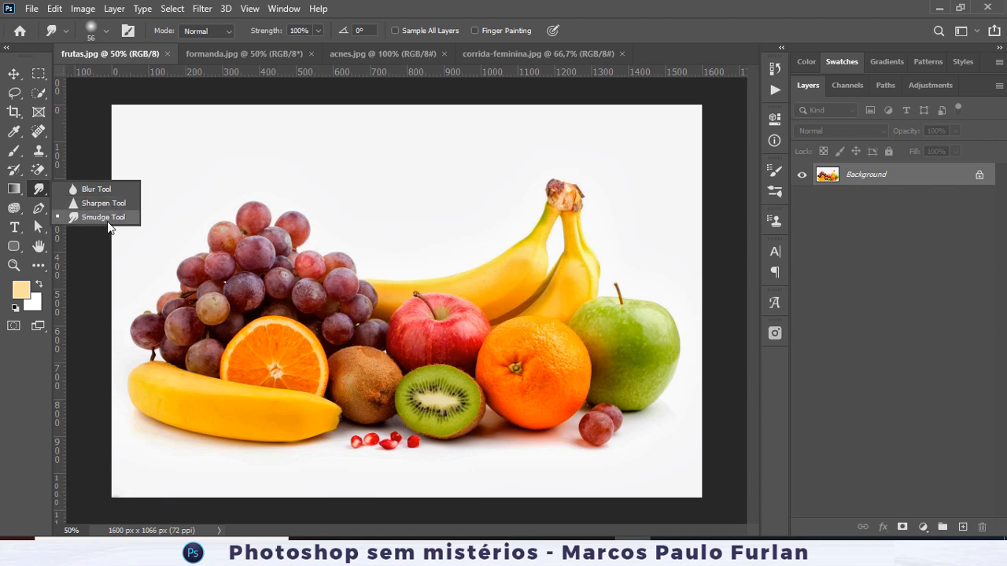
left_click(14, 208)
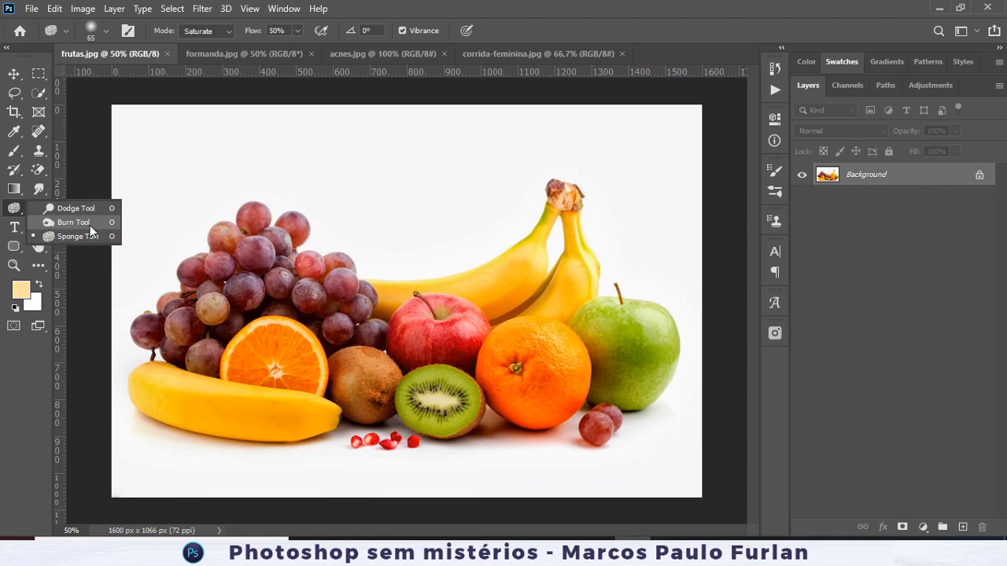
left_click(16, 169)
right_click(16, 169)
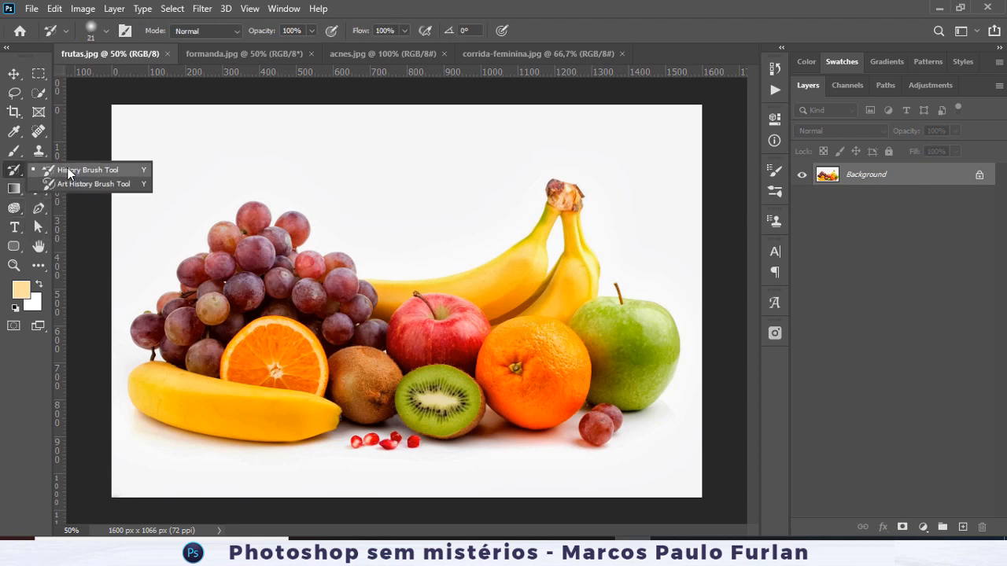
left_click(68, 170)
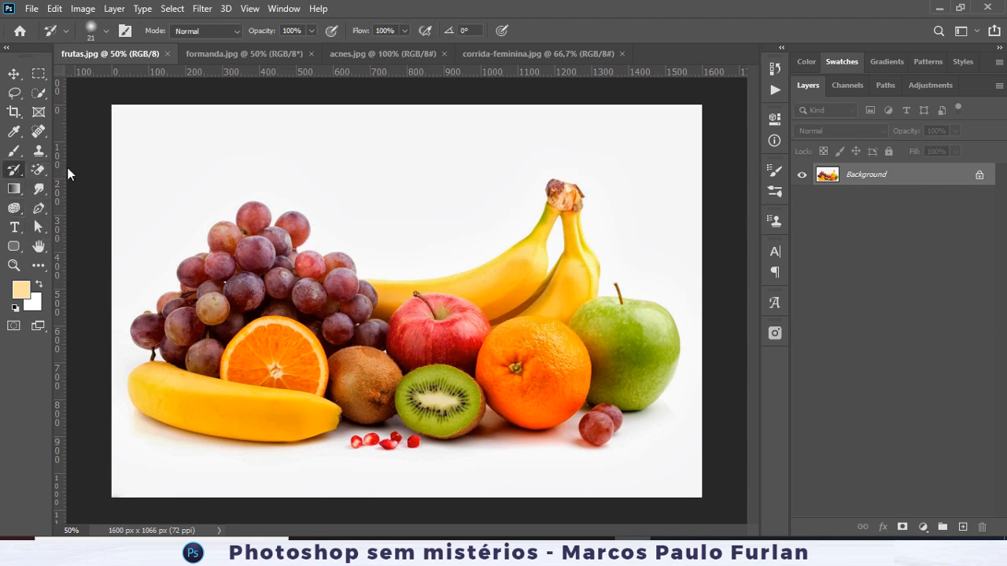
left_click(770, 68)
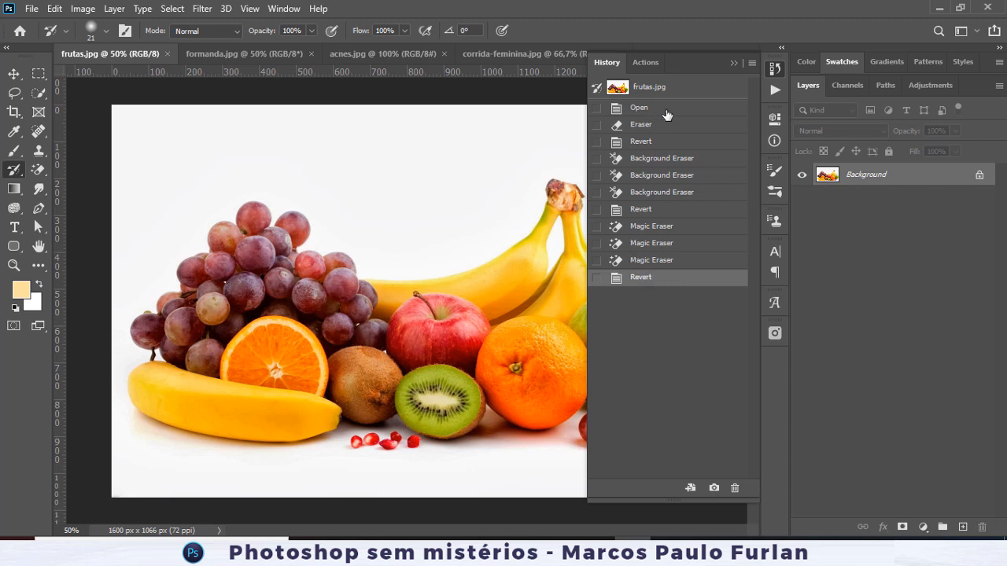
left_click(774, 69)
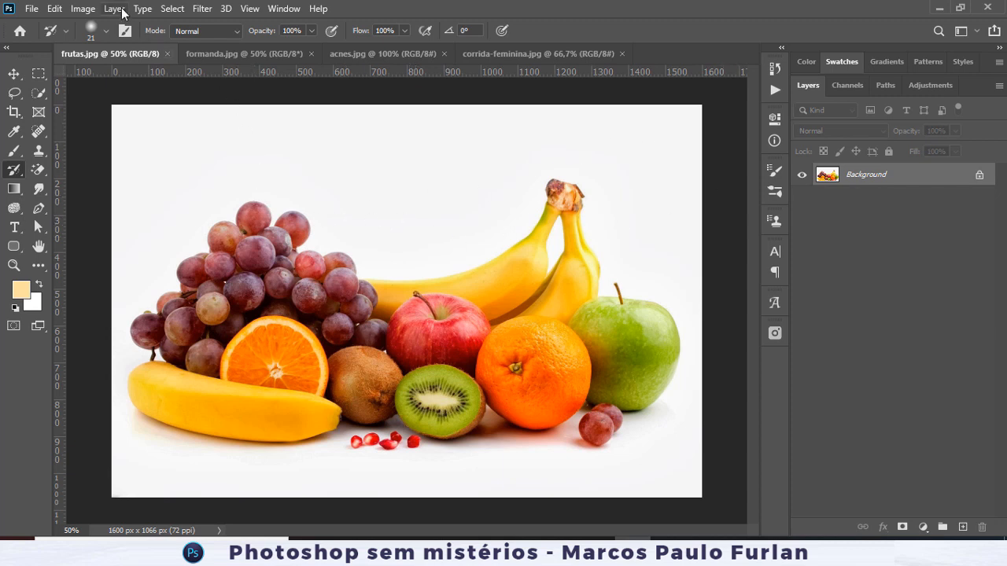
Apply a Black & White adjustment to the fruit photo, setting Yellows to 40% and lowering Blues and Reds.
left_click(84, 9)
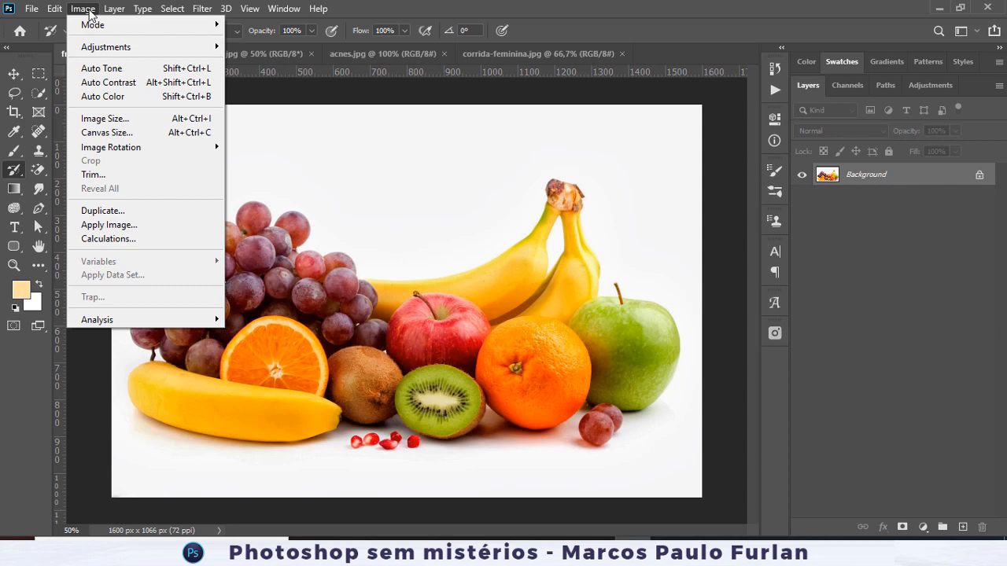
mouse_move(195, 49)
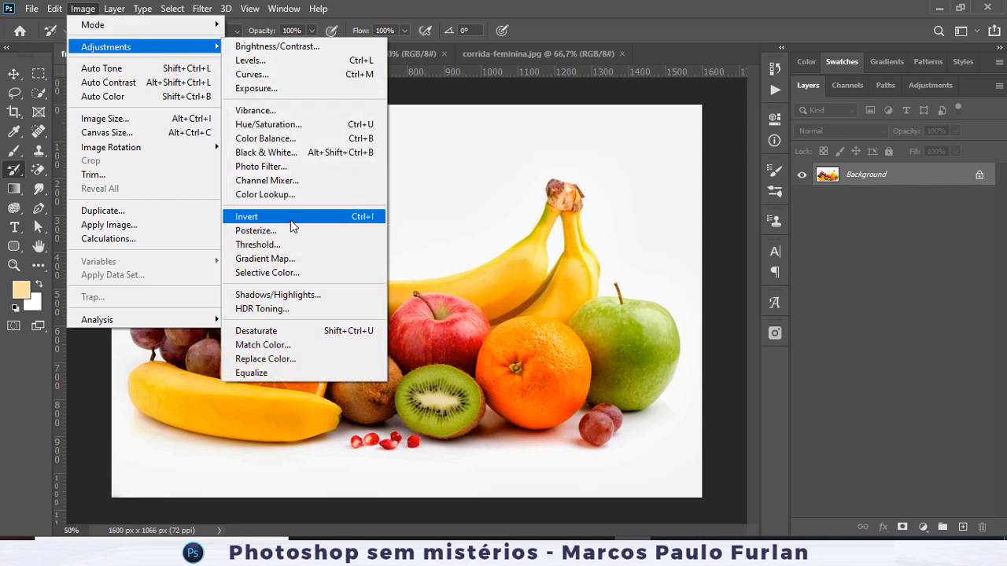
left_click(306, 153)
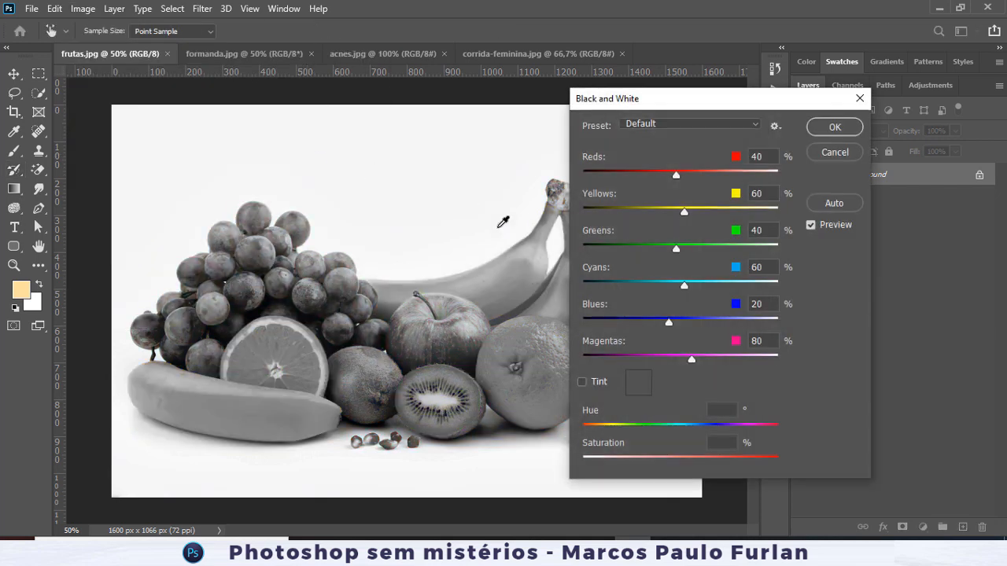
mouse_move(684, 211)
left_mouse_down()
mouse_move(717, 210)
mouse_move(644, 210)
mouse_move(704, 210)
mouse_move(677, 212)
left_mouse_up()
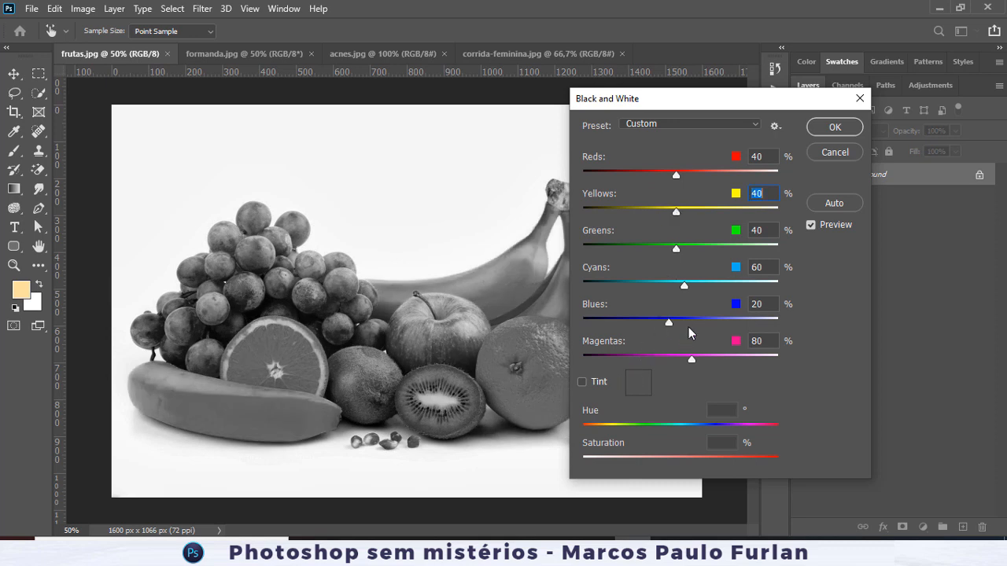
left_click_drag(656, 320, 649, 323)
left_click_drag(675, 175, 665, 176)
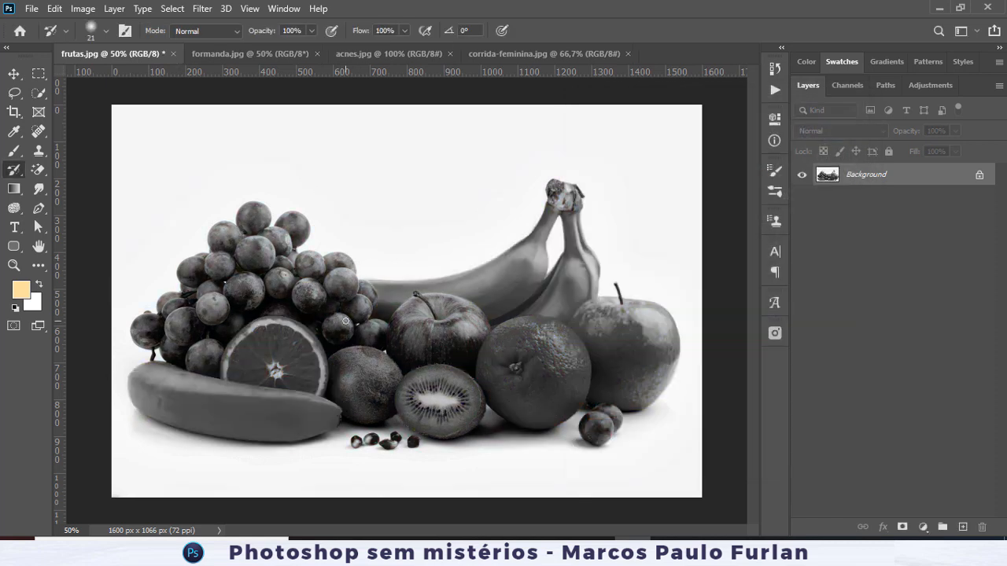
Examine the history list for the Black & White state and the source state of the History Brush.
left_click(775, 69)
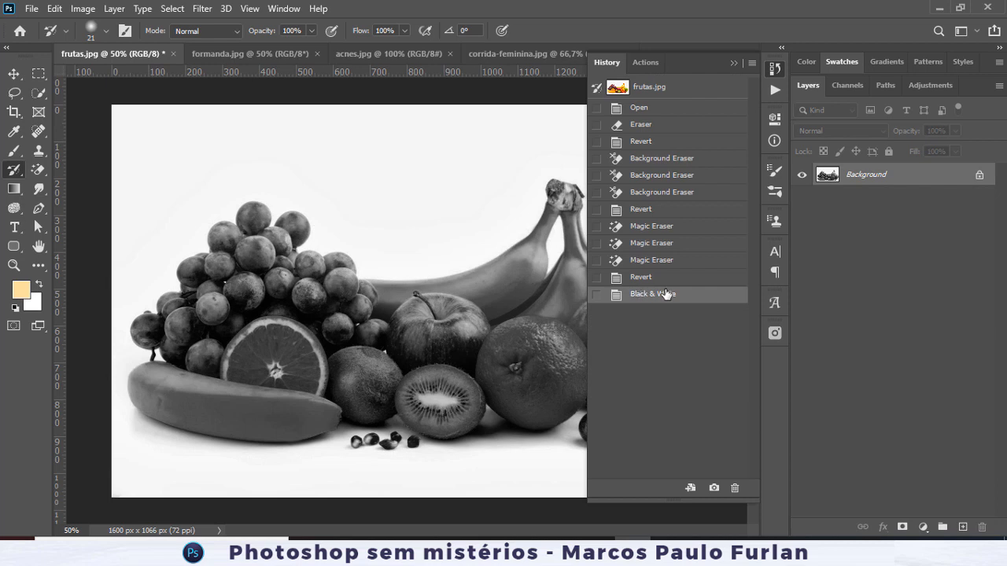
right_click(13, 169)
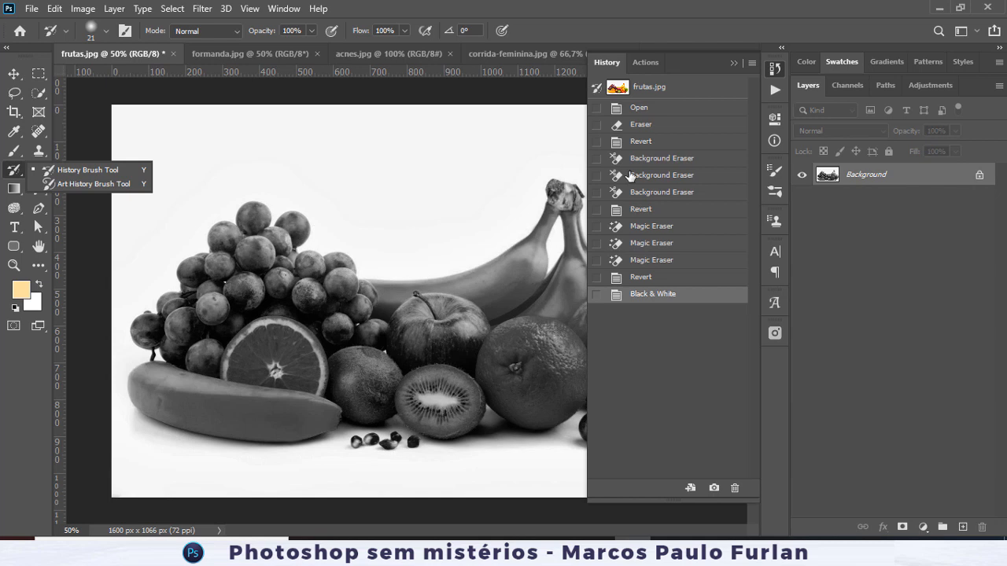
left_click(774, 71)
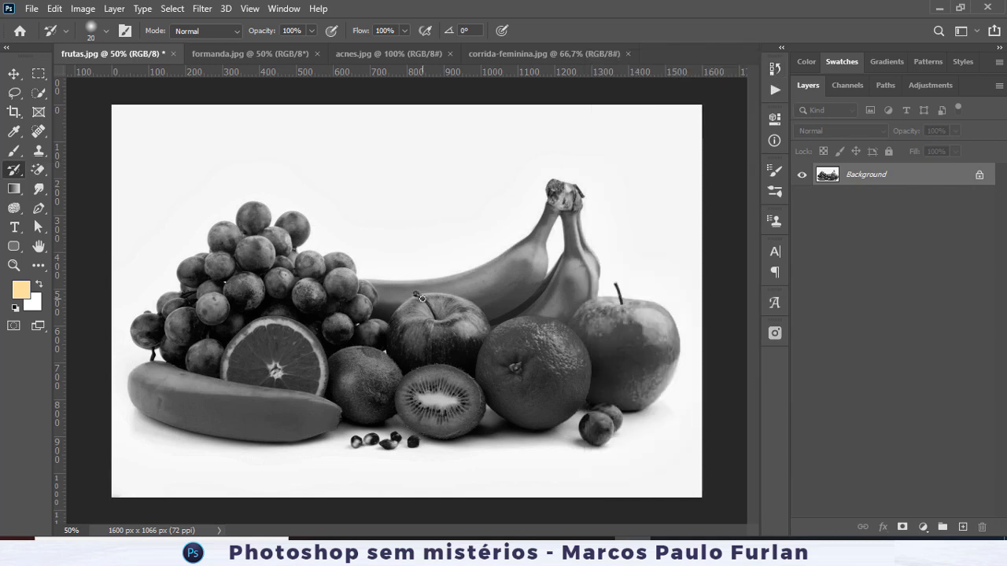
key("alt+bracketleft")
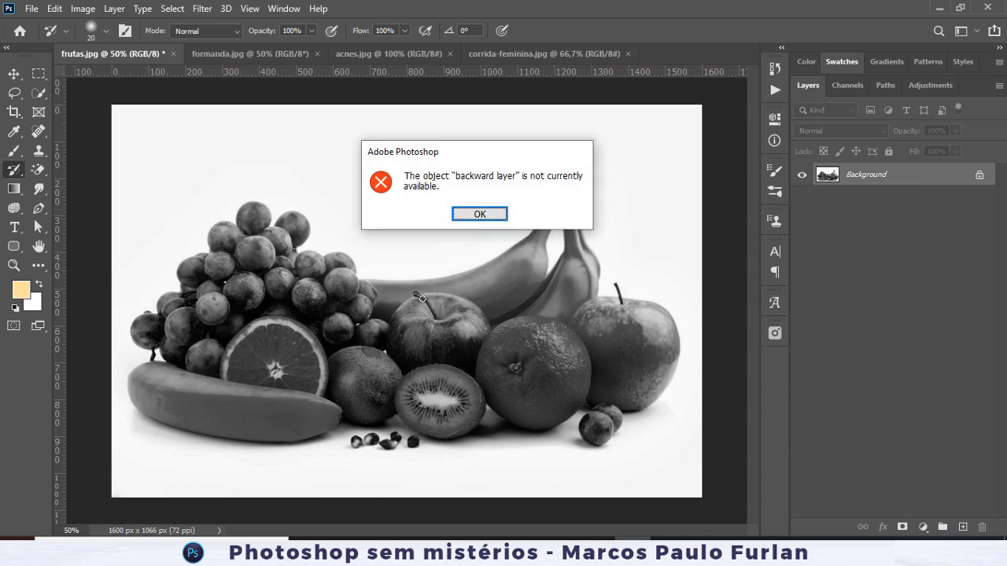
key("Return")
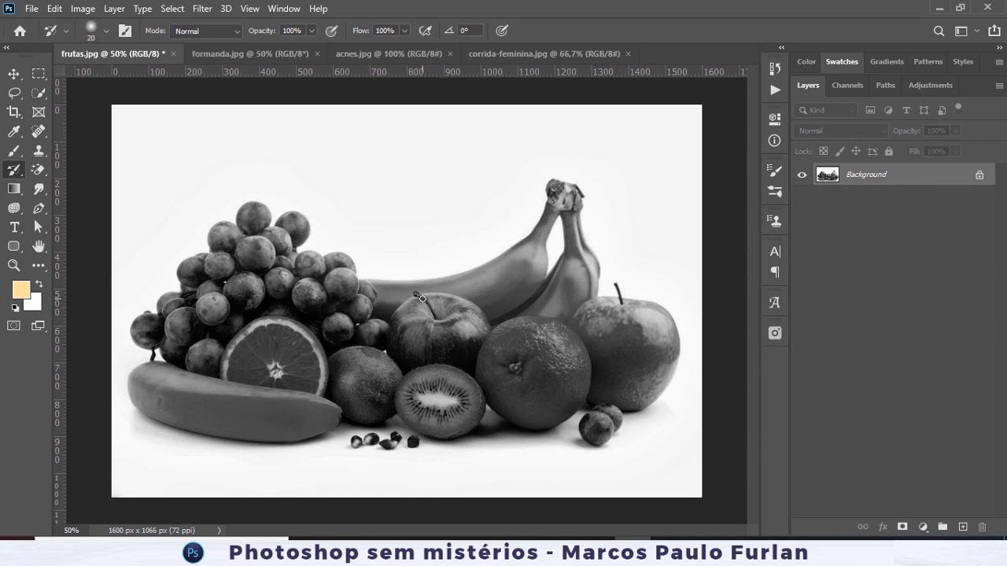
key("alt+bracketleft")
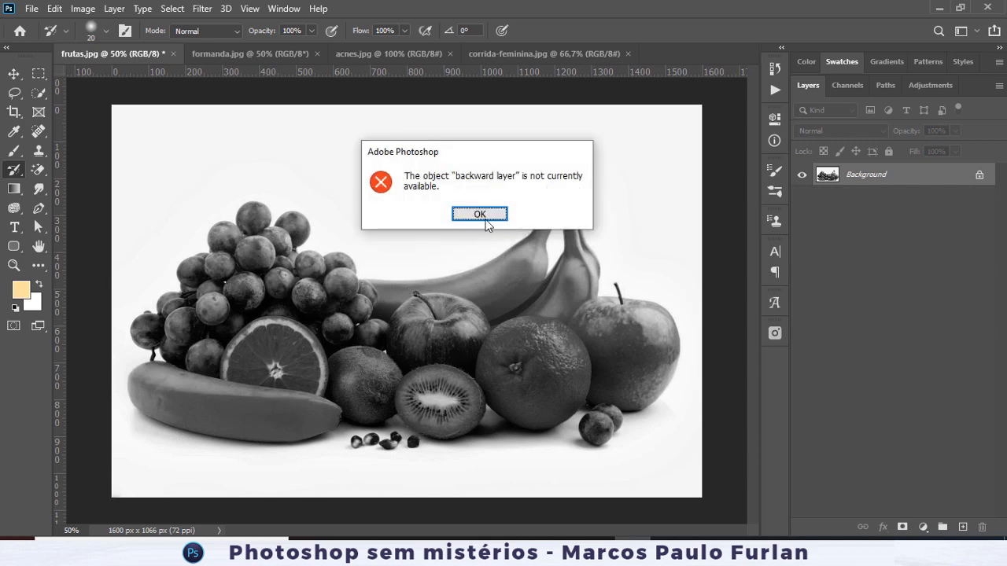
left_click(486, 220)
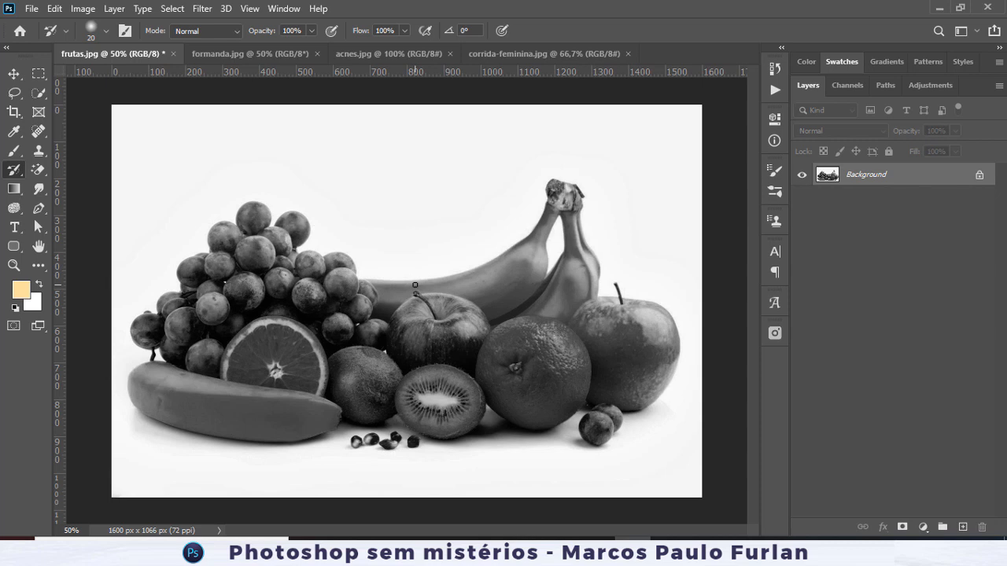
key("alt+bracketleft")
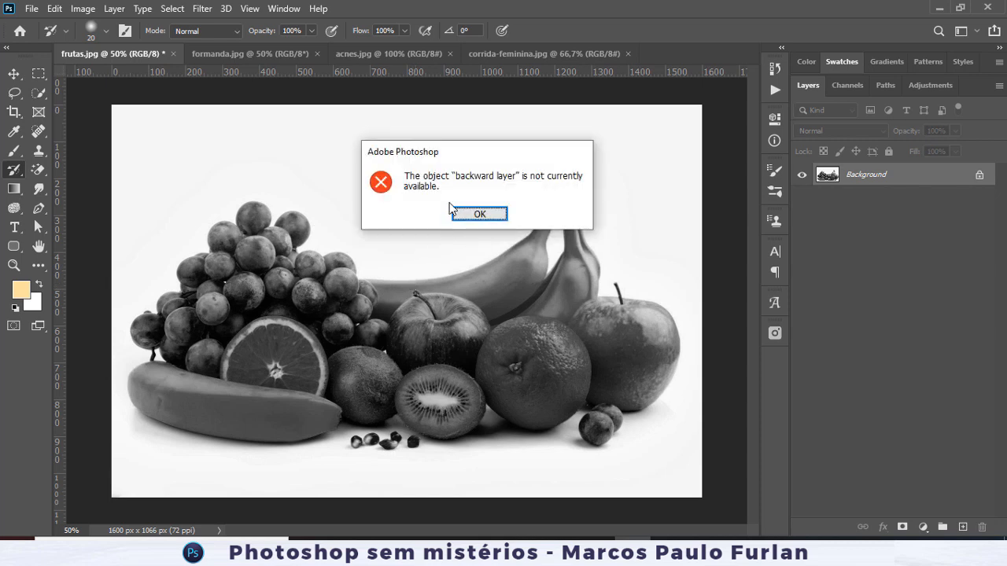
left_click(478, 215)
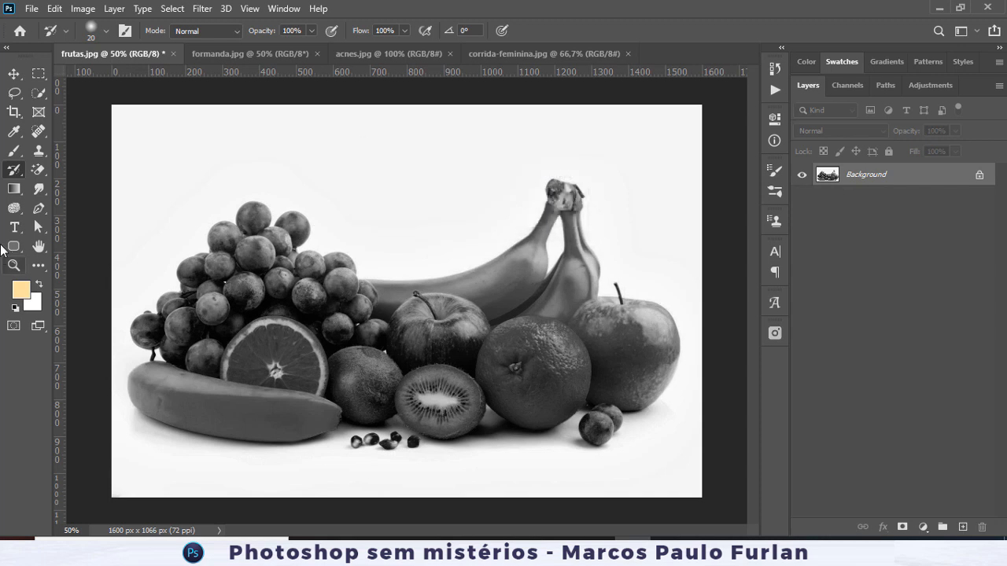
Choose the History Brush and set its brush size to 66 px for painting on the fruit photo.
right_click(15, 179)
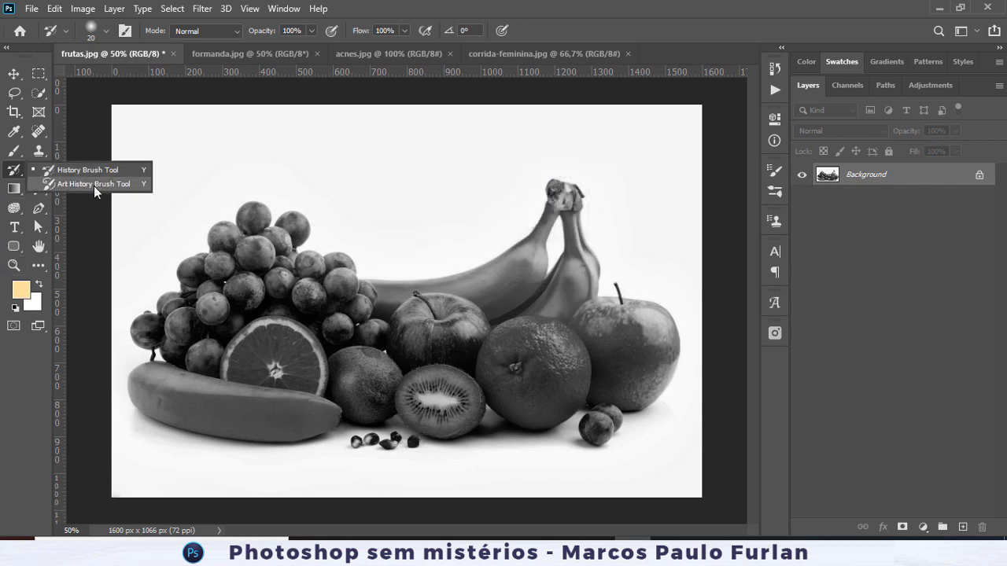
left_click(94, 170)
left_click(105, 32)
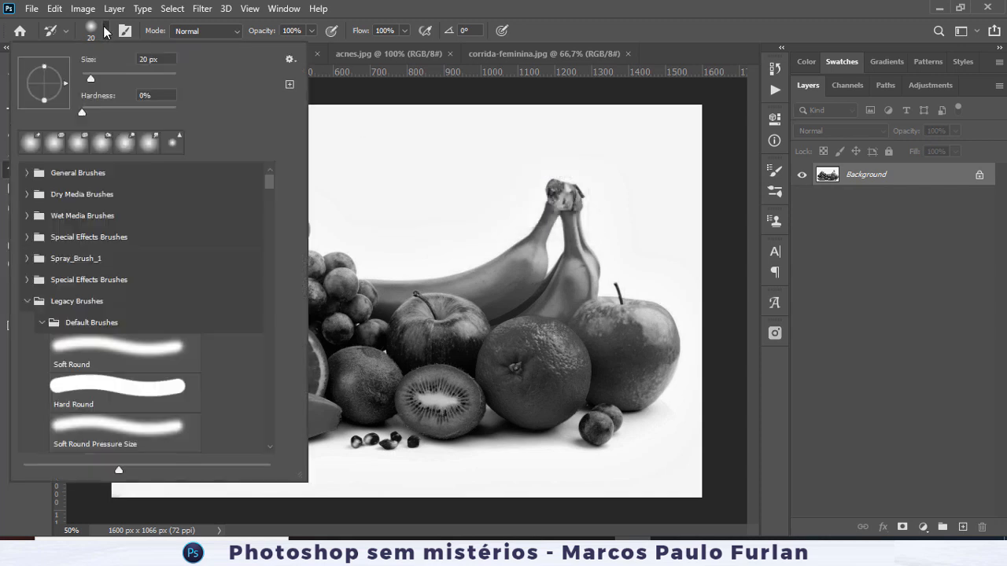
left_click_drag(105, 79, 110, 79)
left_click(663, 17)
scroll(516, 265, "up", 2)
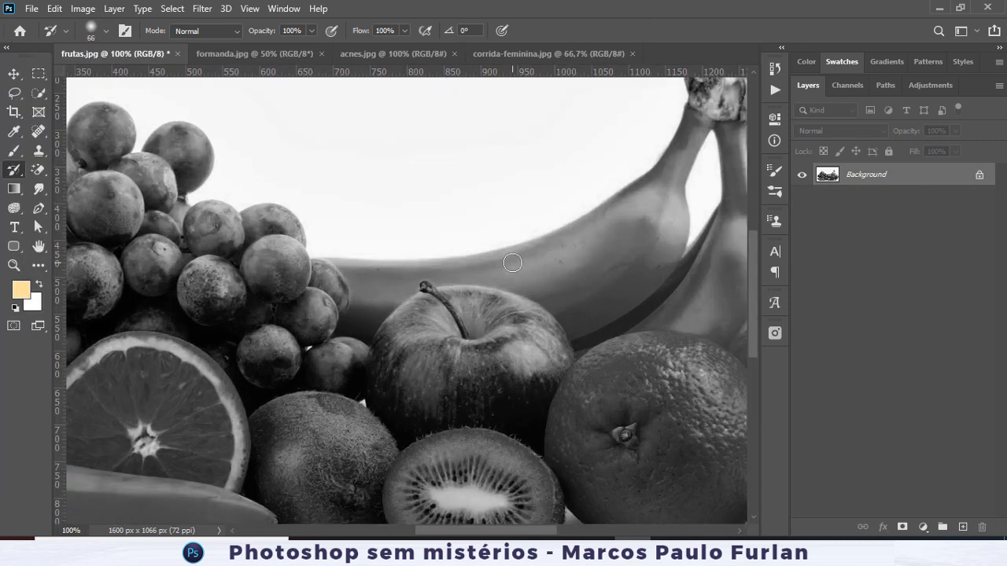
mouse_move(427, 367)
left_mouse_down()
mouse_move(540, 165)
mouse_move(418, 134)
left_mouse_up()
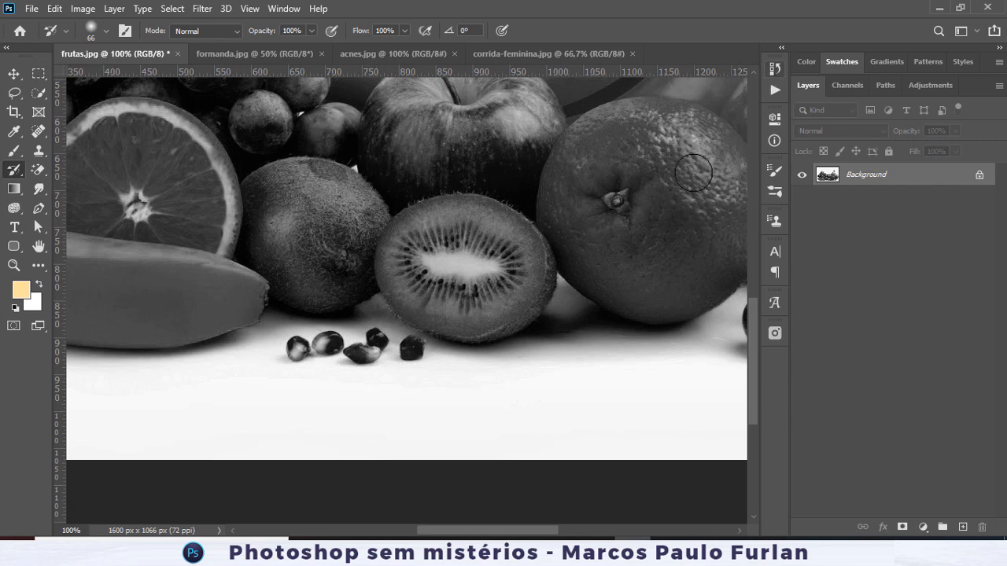
Switch to Chrome, close the WhatsApp and Facebook pages, and return to Photoshop.
left_click(415, 552)
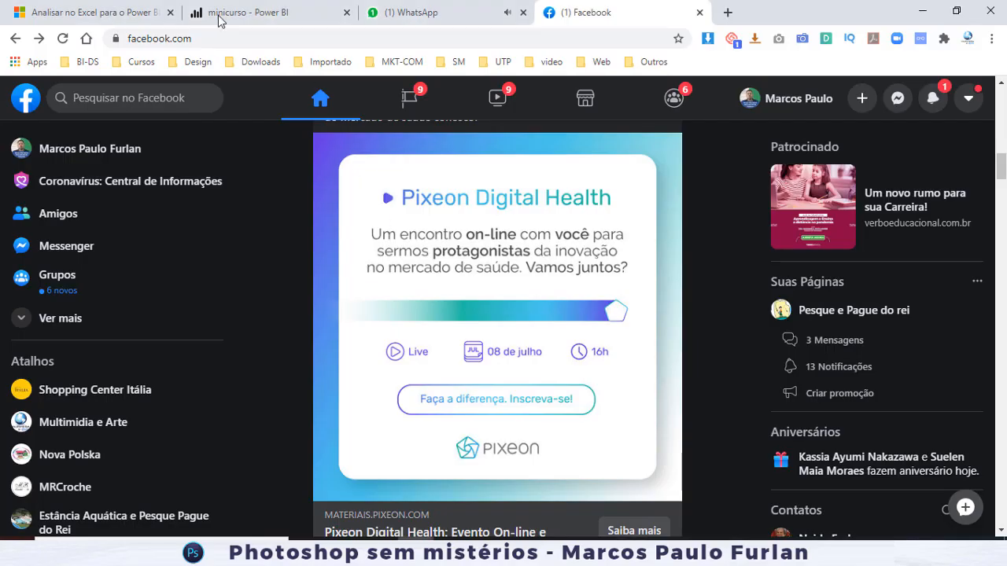
left_click(523, 13)
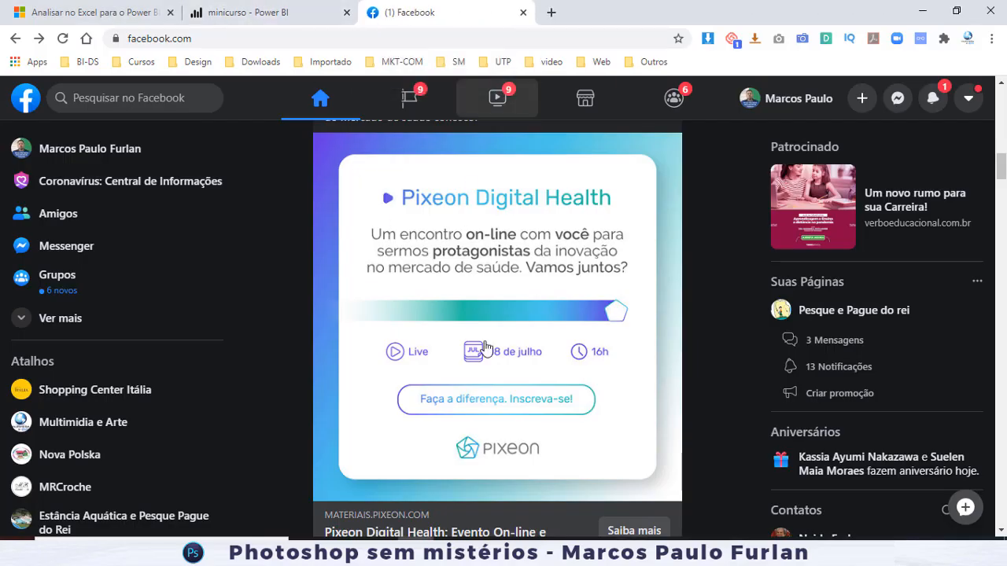
left_click(523, 13)
left_click(634, 552)
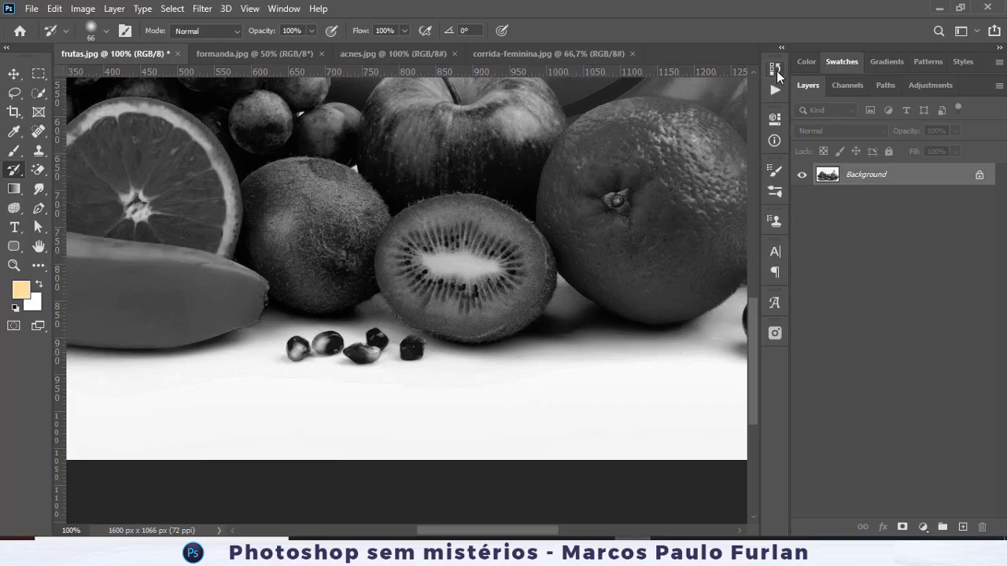
Paint over the cut kiwi with the History Brush to restore its original colour up to the skin.
left_click(16, 172)
mouse_move(489, 254)
left_mouse_down()
mouse_move(449, 246)
mouse_move(466, 277)
mouse_move(458, 250)
mouse_move(441, 284)
mouse_move(485, 257)
mouse_move(423, 274)
mouse_move(435, 279)
mouse_move(406, 260)
left_mouse_up()
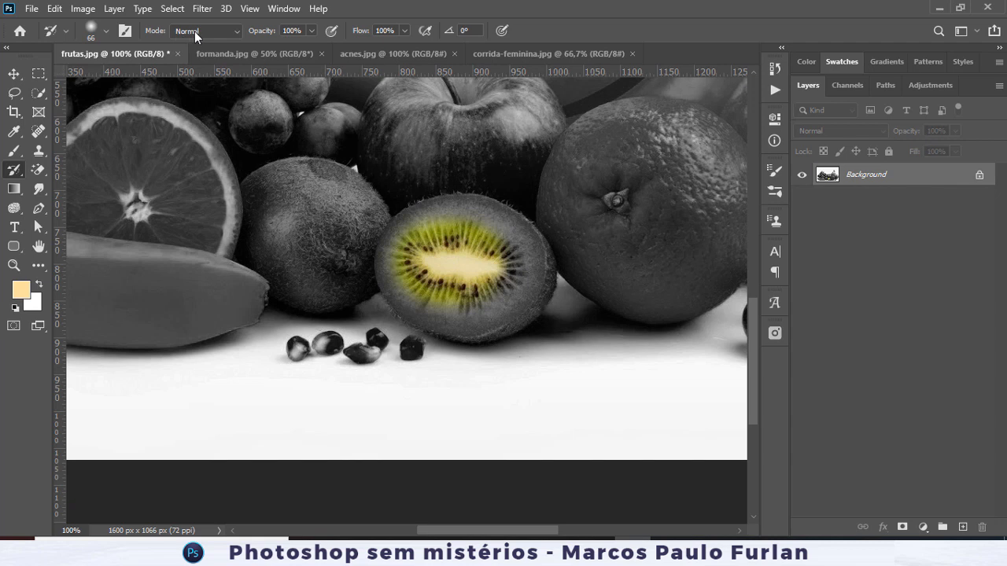
mouse_move(485, 254)
left_mouse_down()
mouse_move(479, 220)
mouse_move(423, 227)
mouse_move(397, 248)
mouse_move(403, 283)
mouse_move(396, 277)
mouse_move(415, 290)
mouse_move(403, 250)
mouse_move(419, 305)
mouse_move(469, 320)
mouse_move(498, 313)
mouse_move(526, 280)
mouse_move(528, 259)
mouse_move(479, 219)
mouse_move(522, 254)
mouse_move(524, 306)
mouse_move(476, 322)
mouse_move(416, 308)
mouse_move(406, 290)
mouse_move(443, 312)
mouse_move(483, 316)
mouse_move(531, 294)
mouse_move(535, 266)
mouse_move(518, 234)
mouse_move(508, 229)
mouse_move(524, 263)
mouse_move(487, 227)
mouse_move(506, 261)
mouse_move(477, 309)
mouse_move(436, 307)
mouse_move(473, 317)
mouse_move(412, 300)
mouse_move(477, 322)
mouse_move(529, 299)
mouse_move(535, 269)
mouse_move(508, 229)
left_mouse_up()
key("ctrl+z")
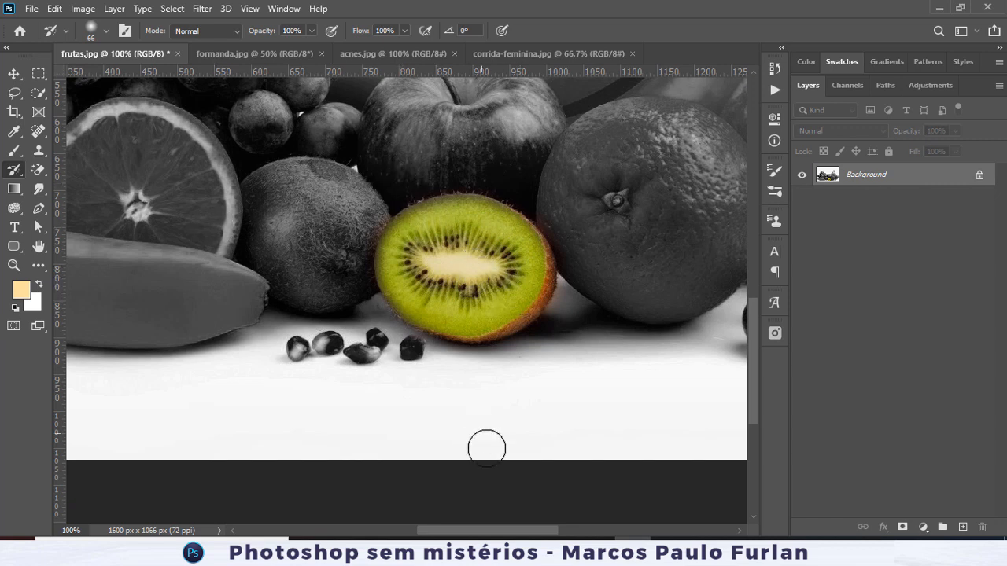
Restore the original colour of the upper part of the orange slice with the History Brush.
left_click_drag(490, 528, 438, 528)
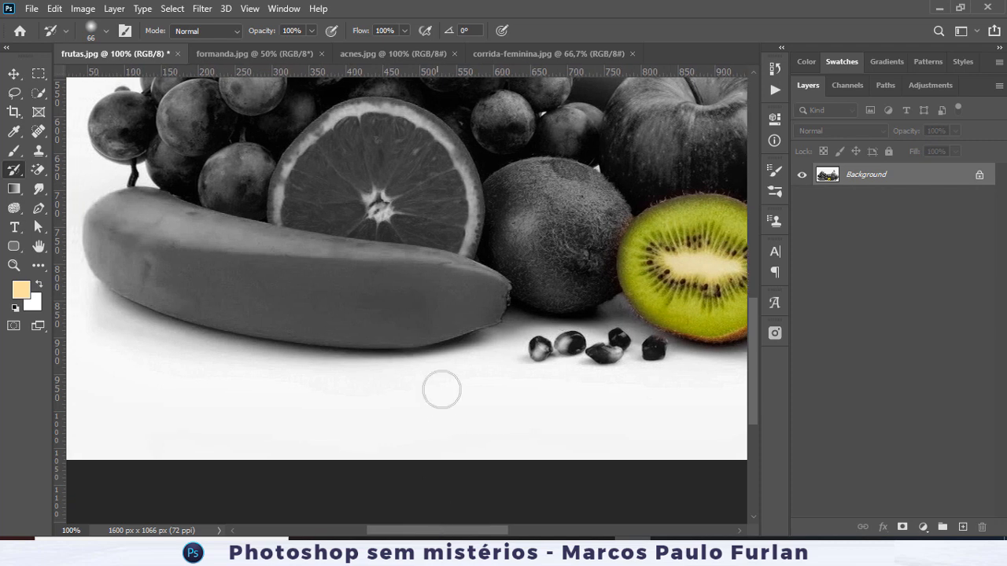
scroll(449, 330, "up", 2)
mouse_move(380, 250)
left_mouse_down()
mouse_move(360, 222)
mouse_move(384, 192)
mouse_move(407, 186)
mouse_move(383, 177)
mouse_move(345, 186)
mouse_move(293, 235)
mouse_move(337, 175)
mouse_move(372, 164)
mouse_move(419, 167)
left_mouse_up()
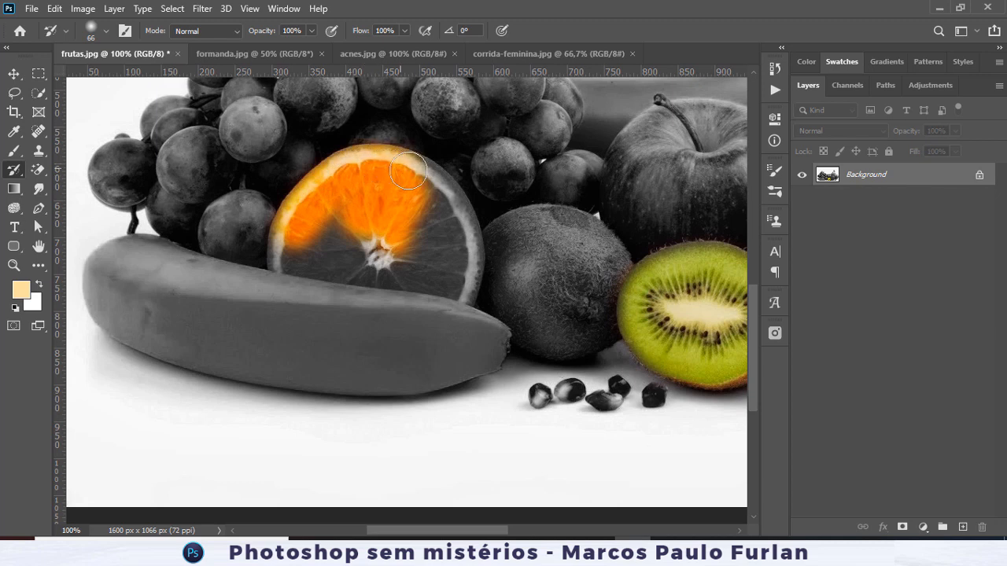
Increase the History Brush hardness and restore the colour across the rest of the orange slice down to near the banana.
left_click(107, 30)
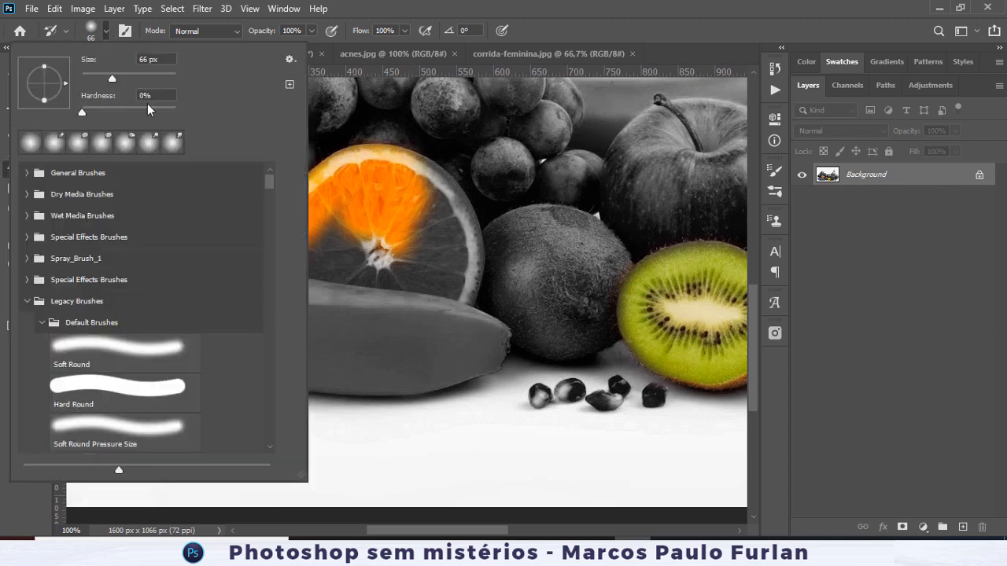
left_click_drag(84, 120, 141, 108)
left_click(584, 37)
mouse_move(410, 191)
left_mouse_down()
mouse_move(422, 196)
mouse_move(409, 173)
mouse_move(454, 239)
mouse_move(449, 218)
mouse_move(460, 252)
mouse_move(322, 232)
mouse_move(406, 218)
mouse_move(346, 205)
mouse_move(301, 227)
mouse_move(310, 240)
mouse_move(355, 255)
mouse_move(420, 262)
left_mouse_up()
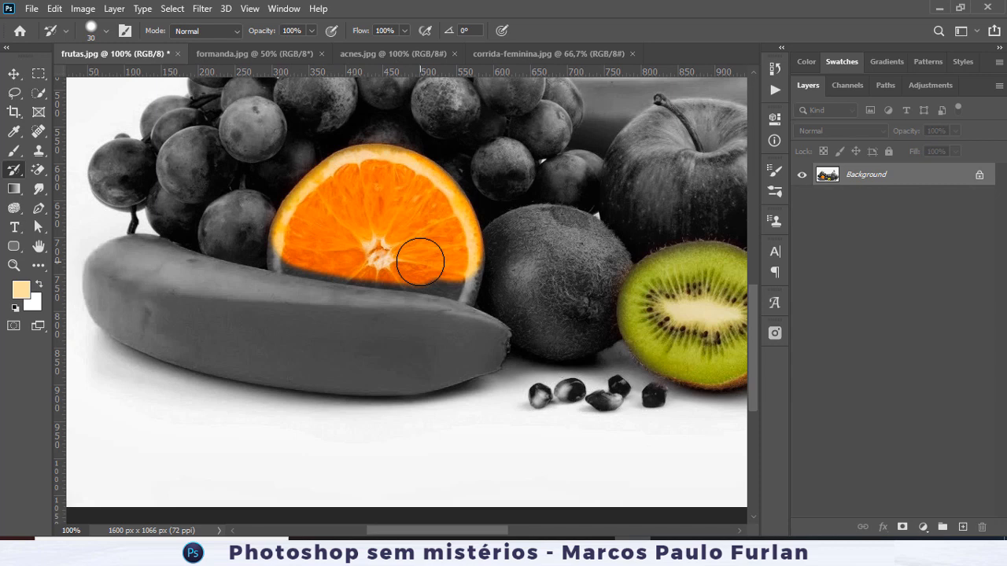
Restore the orange slice's lower edge along the banana with smaller brushes, going from 15 px down to 9 px.
mouse_move(466, 268)
left_mouse_down()
mouse_move(351, 273)
mouse_move(278, 253)
mouse_move(283, 237)
mouse_move(280, 247)
mouse_move(302, 262)
mouse_move(372, 277)
mouse_move(465, 277)
mouse_move(473, 265)
mouse_move(469, 281)
mouse_move(473, 252)
mouse_move(467, 283)
left_mouse_up()
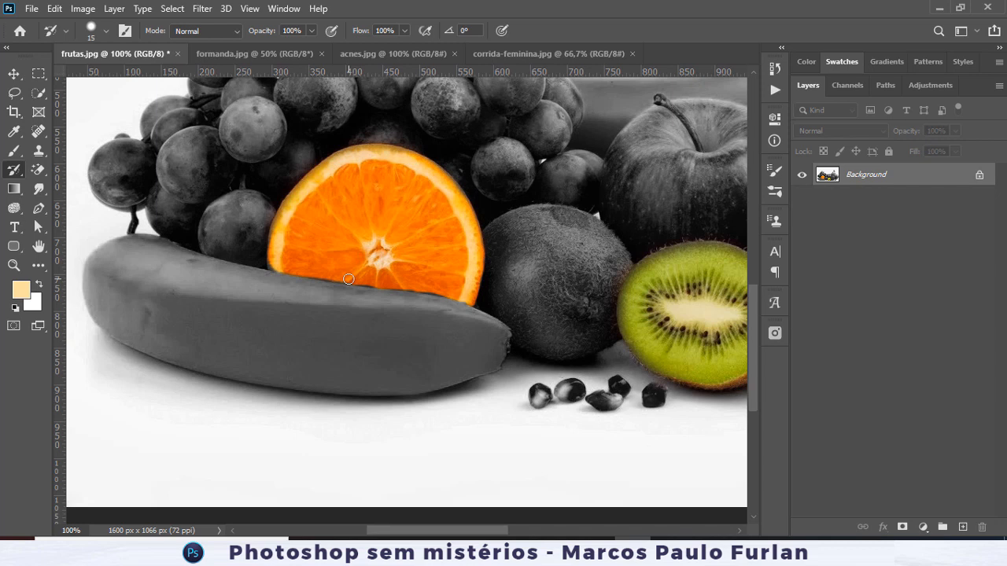
scroll(349, 279, "up", 3)
left_click_drag(312, 212, 473, 232)
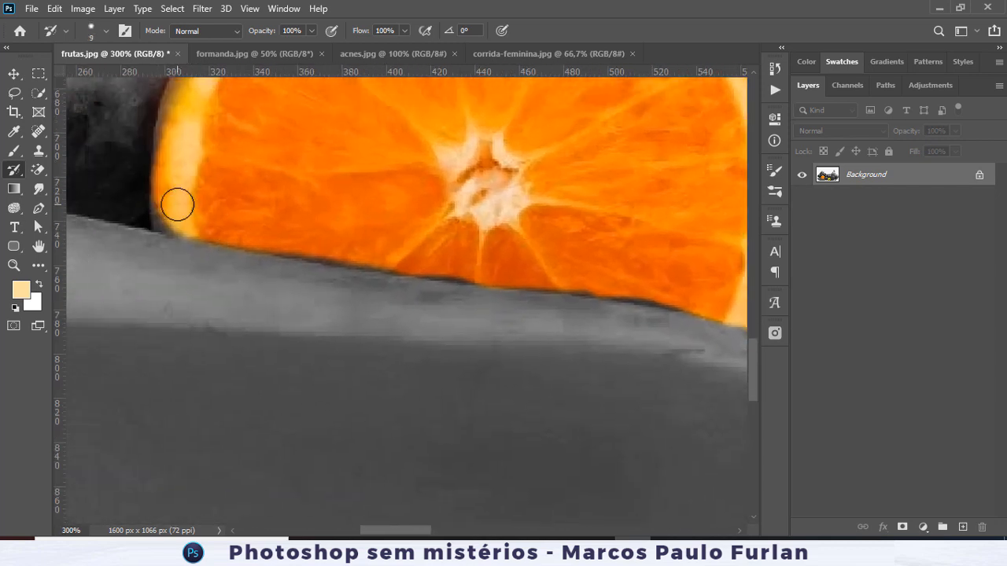
Finish restoring the orange slice's lower edge with the History Brush and revert the fruit photo to its saved version.
mouse_move(164, 200)
left_mouse_down()
mouse_move(168, 225)
mouse_move(277, 247)
mouse_move(698, 299)
left_mouse_up()
key("ctrl+minus")
key("ctrl+minus")
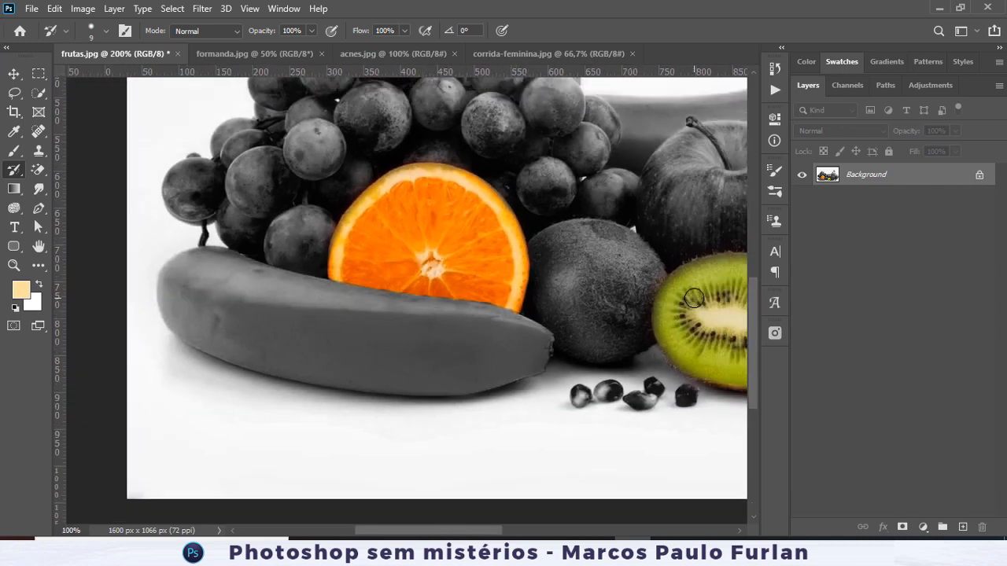
key("ctrl+minus")
key("ctrl+minus")
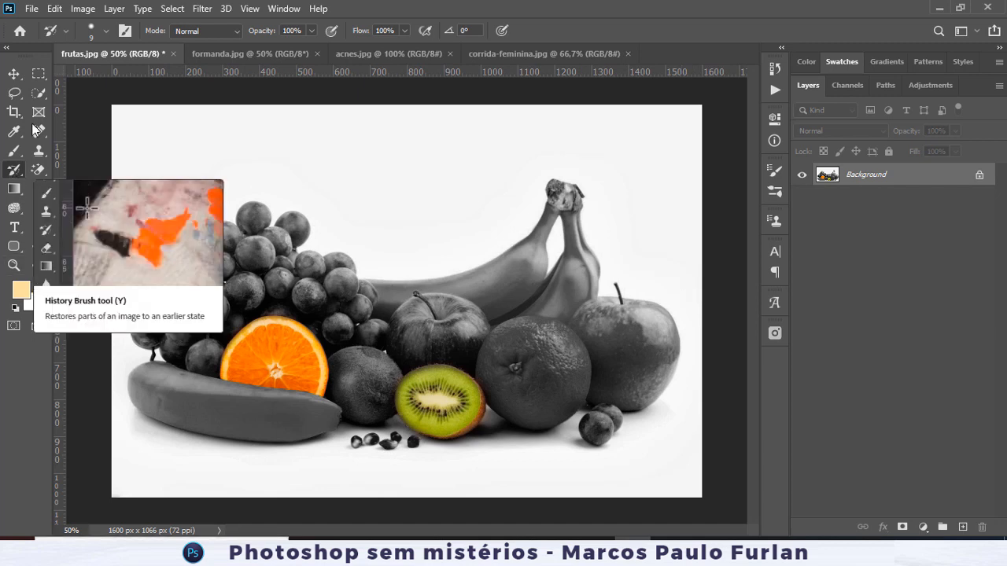
left_click(32, 7)
left_click(71, 201)
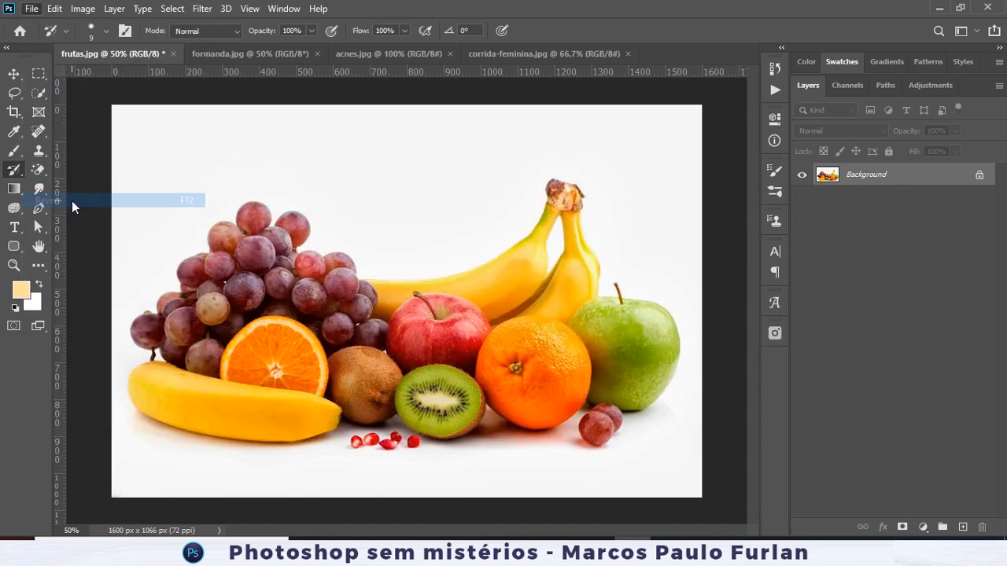
Paint over most of the fruits with the Art History Brush in the Tight Short style and revert the photo to its saved version.
right_click(14, 172)
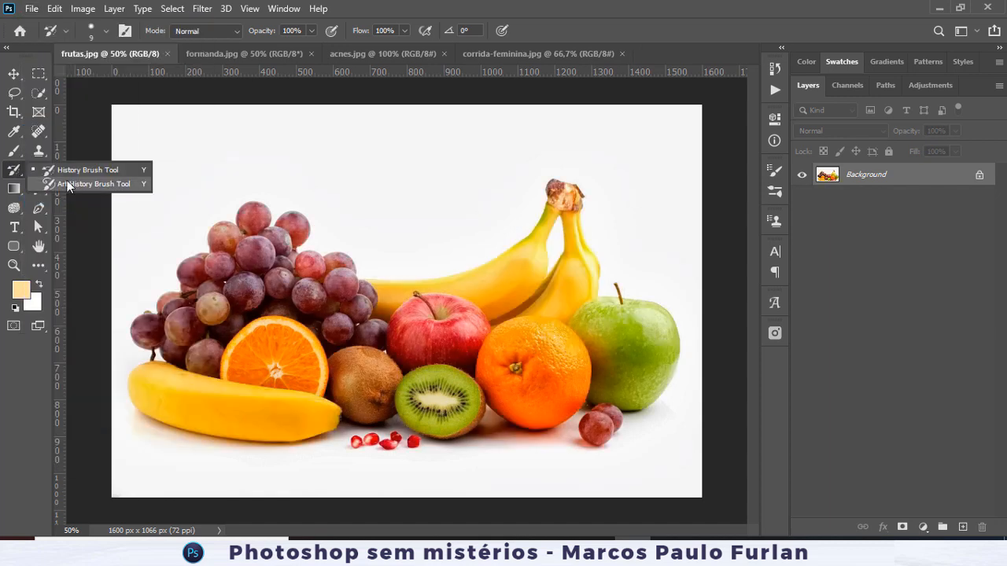
left_click(68, 182)
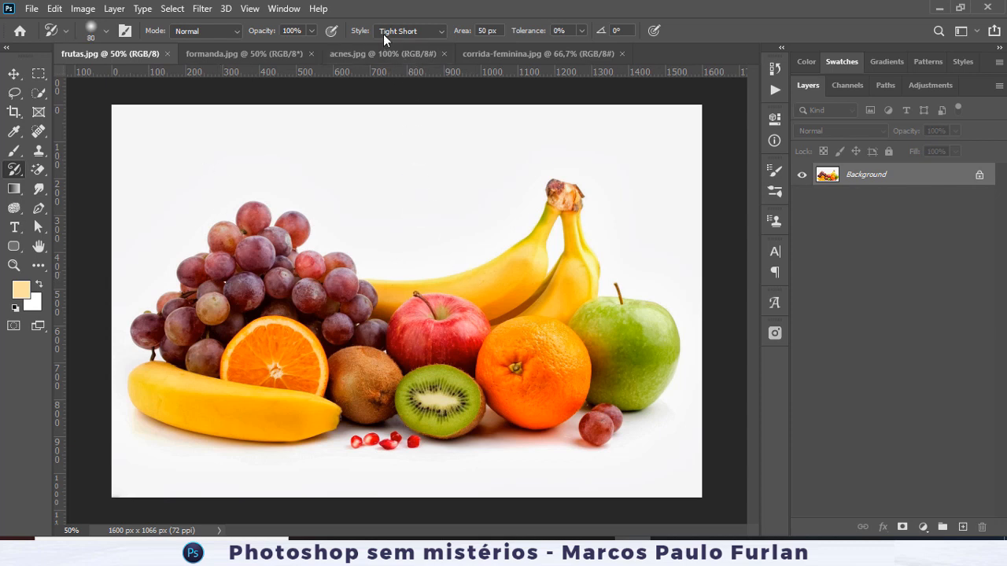
mouse_move(569, 369)
left_mouse_down()
mouse_move(546, 341)
mouse_move(516, 353)
mouse_move(533, 398)
mouse_move(561, 404)
mouse_move(616, 386)
mouse_move(610, 332)
mouse_move(647, 323)
mouse_move(656, 371)
mouse_move(610, 398)
mouse_move(619, 422)
left_mouse_up()
left_click_drag(441, 400, 458, 376)
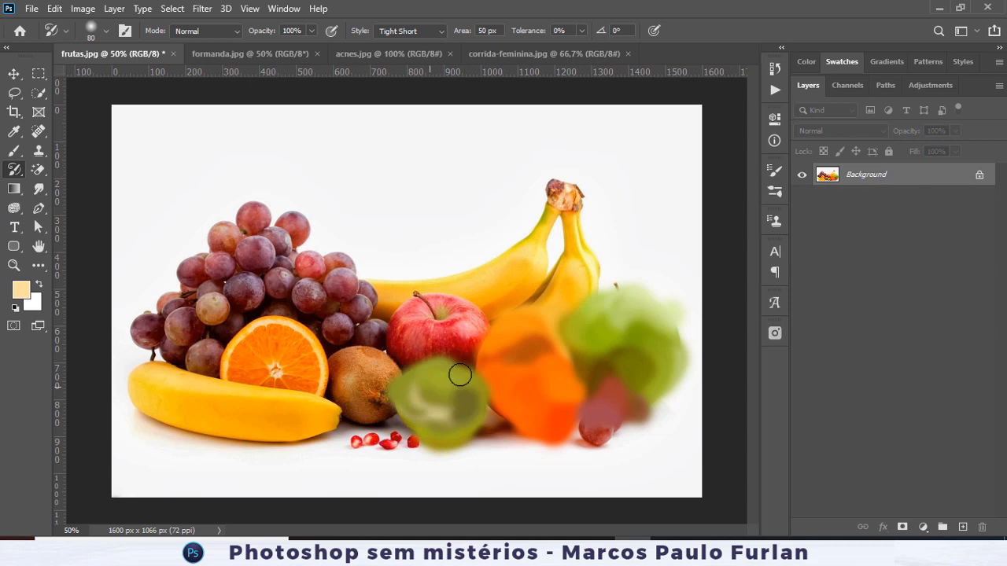
mouse_move(430, 337)
left_mouse_down()
mouse_move(503, 296)
mouse_move(531, 275)
mouse_move(569, 241)
left_mouse_up()
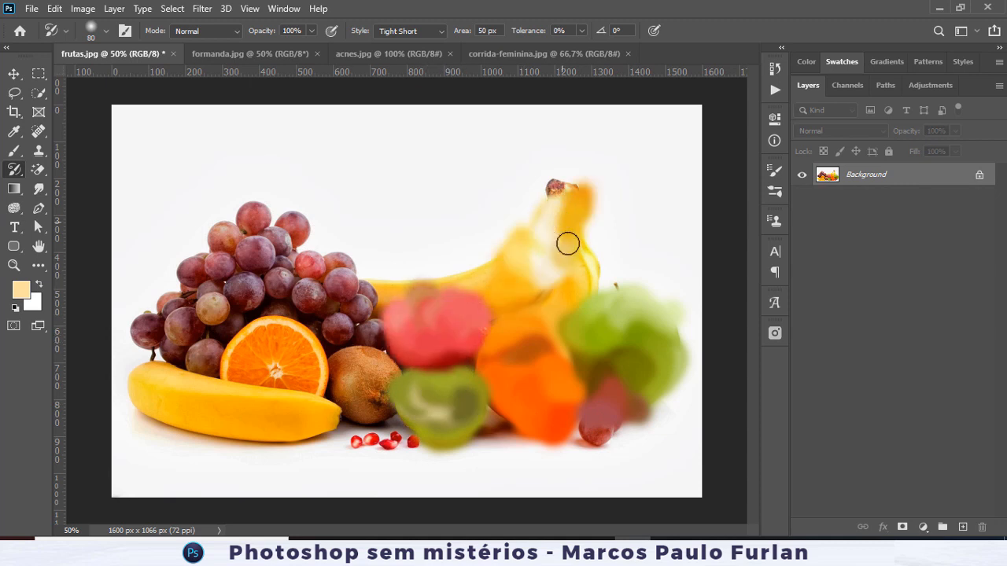
mouse_move(442, 315)
left_mouse_down()
mouse_move(293, 309)
mouse_move(340, 353)
mouse_move(293, 388)
mouse_move(330, 400)
mouse_move(329, 410)
mouse_move(256, 411)
mouse_move(172, 384)
mouse_move(220, 398)
mouse_move(203, 368)
mouse_move(227, 328)
mouse_move(280, 319)
mouse_move(270, 252)
mouse_move(285, 244)
mouse_move(252, 229)
mouse_move(219, 298)
mouse_move(170, 320)
mouse_move(164, 344)
left_mouse_up()
mouse_move(376, 378)
left_mouse_down()
mouse_move(365, 401)
mouse_move(315, 353)
mouse_move(270, 355)
mouse_move(322, 330)
left_mouse_up()
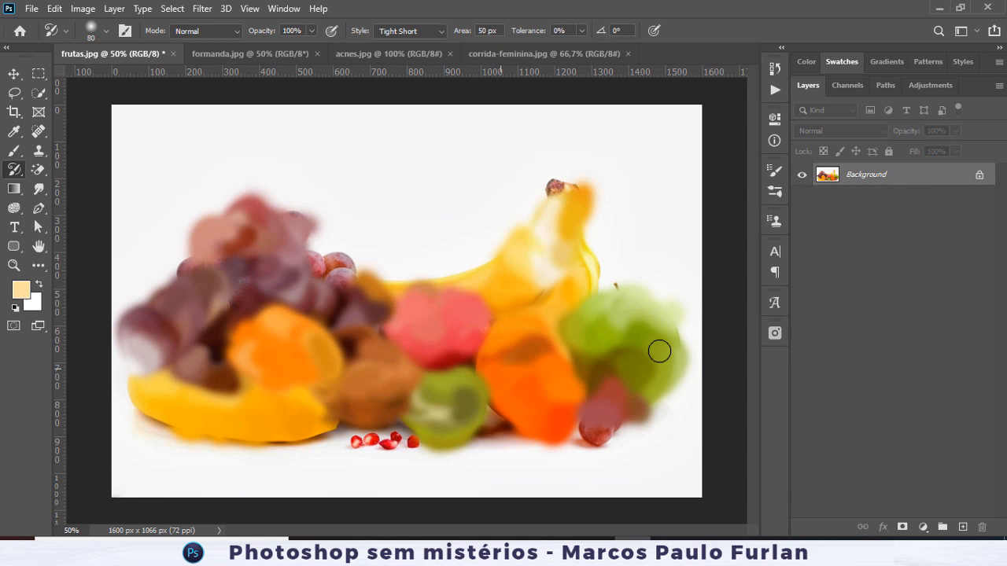
left_click(447, 31)
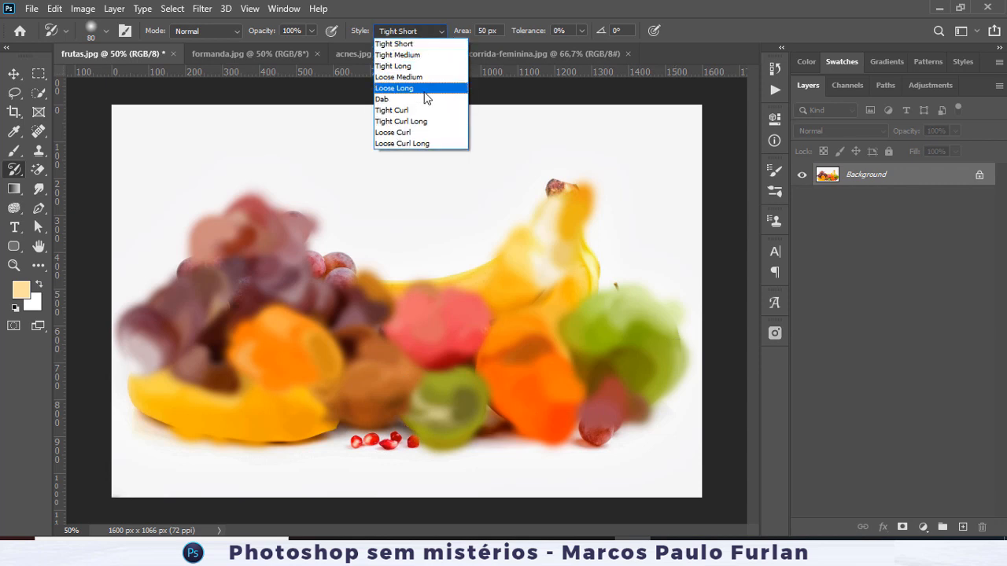
left_click(31, 11)
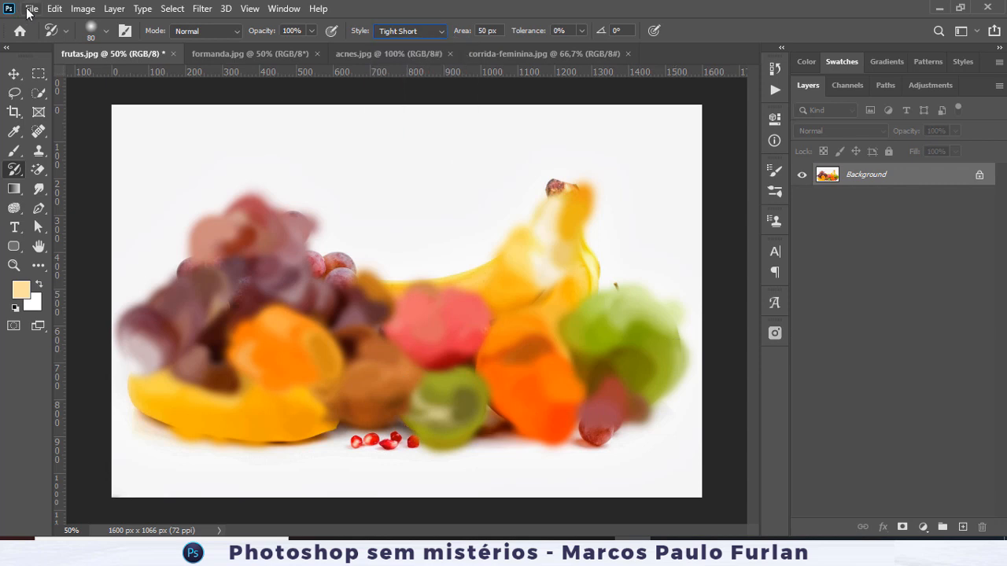
left_click(31, 10)
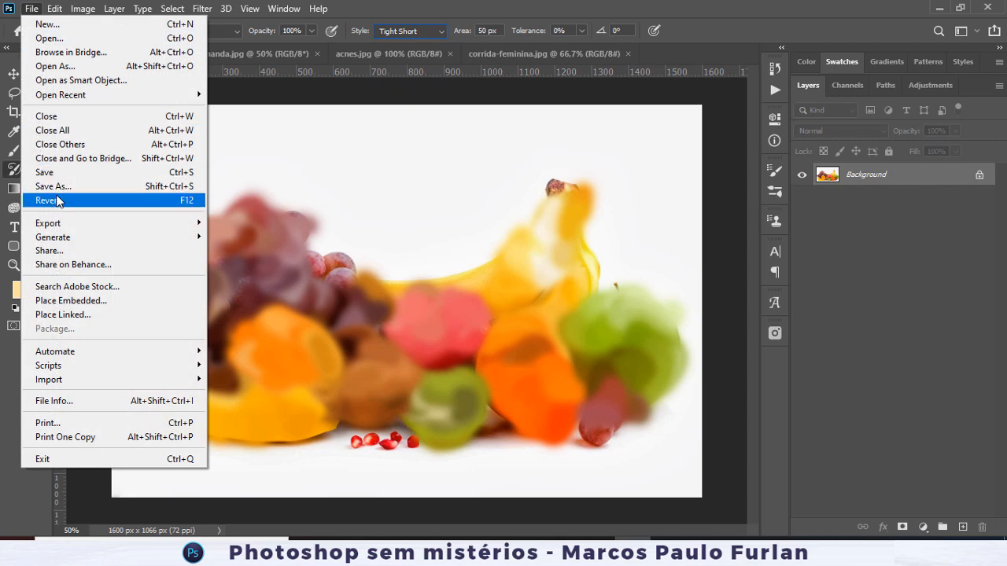
left_click(59, 199)
Paint across the middle fruits and grapes with the Art History Brush in the Dab style and revert the fruit photo.
left_click(444, 31)
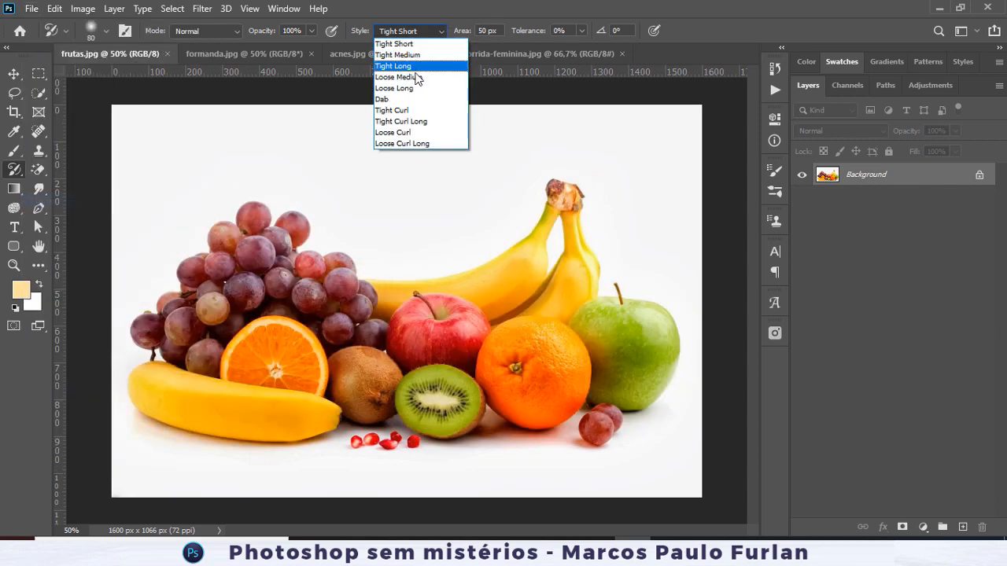
left_click(408, 100)
mouse_move(515, 257)
left_mouse_down()
mouse_move(463, 285)
mouse_move(324, 289)
mouse_move(461, 308)
mouse_move(417, 357)
mouse_move(295, 335)
mouse_move(523, 367)
mouse_move(342, 383)
mouse_move(497, 393)
mouse_move(515, 360)
mouse_move(330, 328)
mouse_move(235, 294)
mouse_move(219, 264)
mouse_move(243, 253)
mouse_move(301, 262)
mouse_move(279, 236)
left_mouse_up()
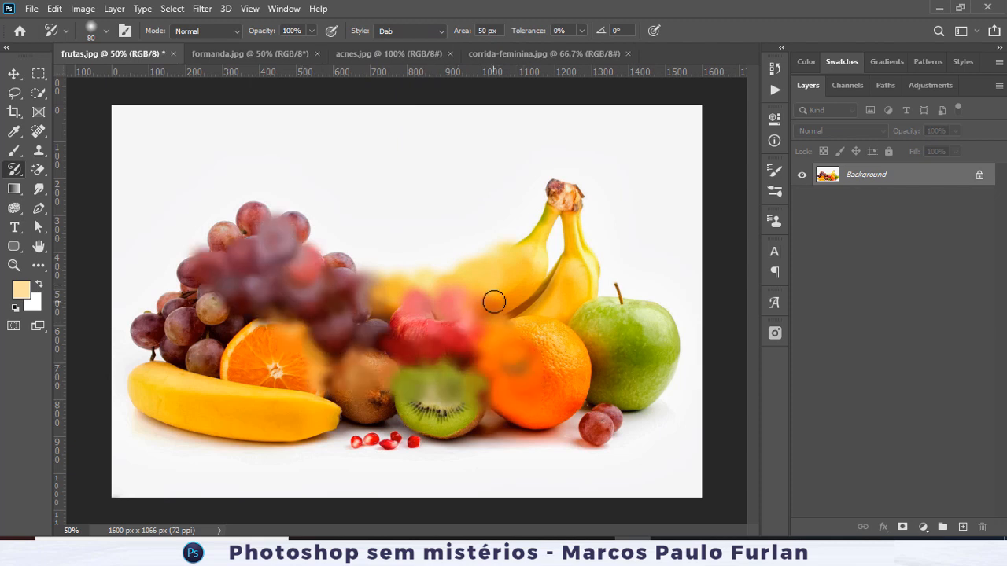
left_click(32, 10)
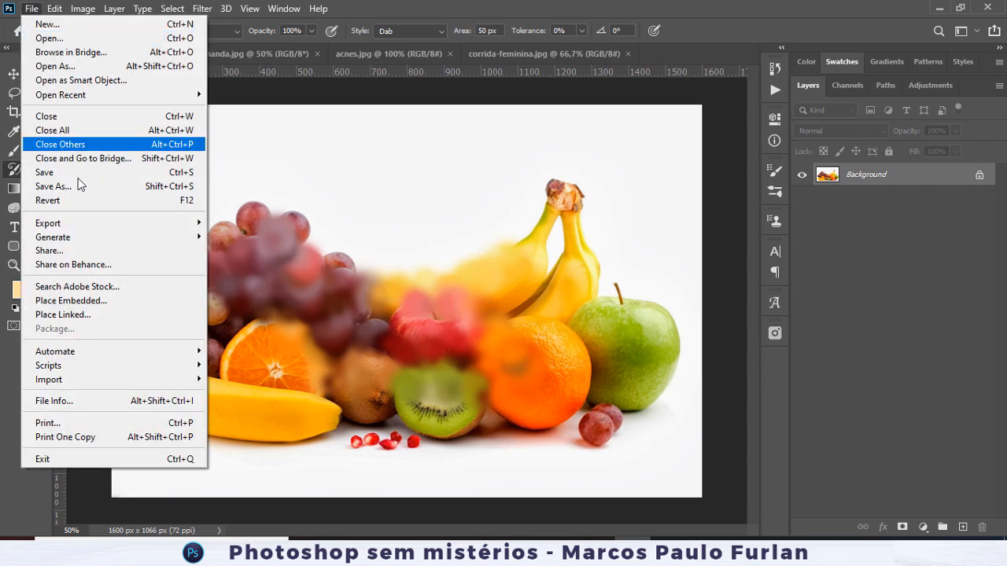
left_click(63, 200)
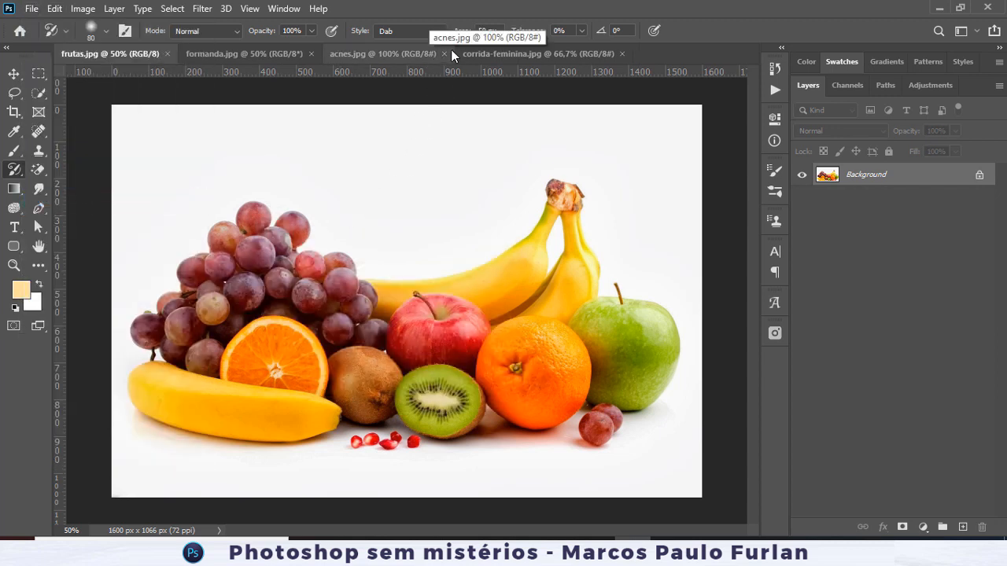
Switch to formanda.jpg and cover the dark spot on the cheek near the ear with nearby skin using the Clone Stamp.
left_click(380, 51)
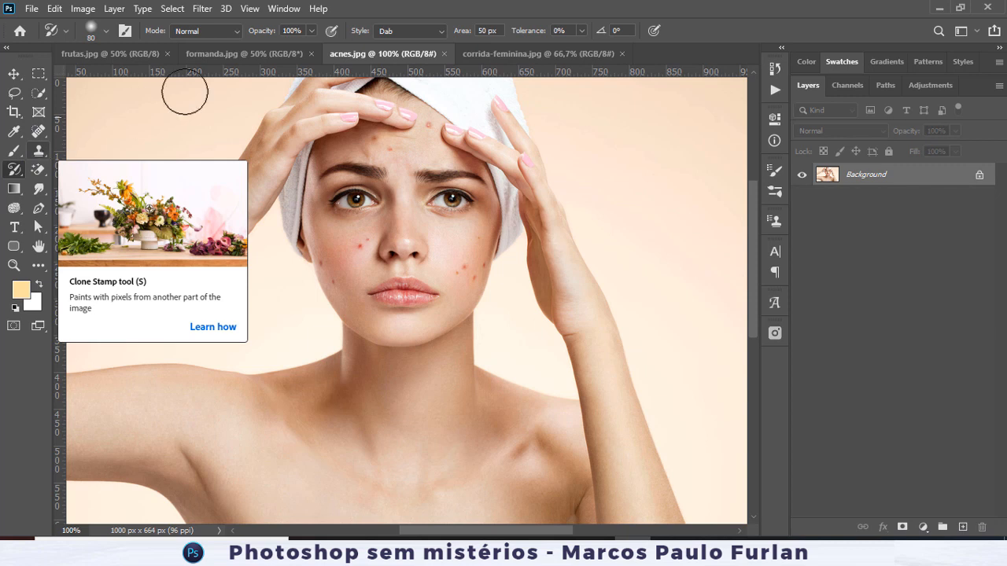
left_click(231, 55)
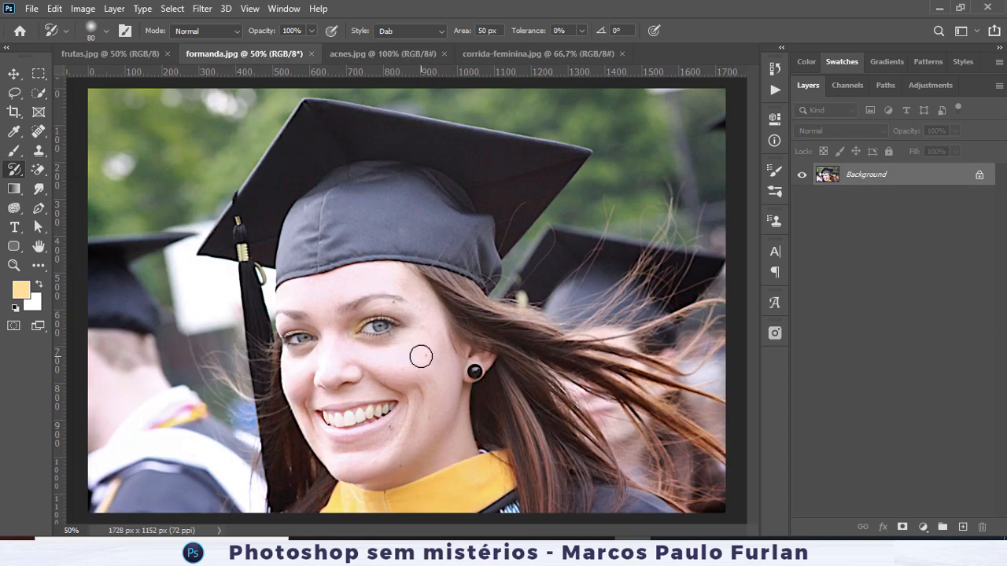
scroll(421, 356, "up", 2)
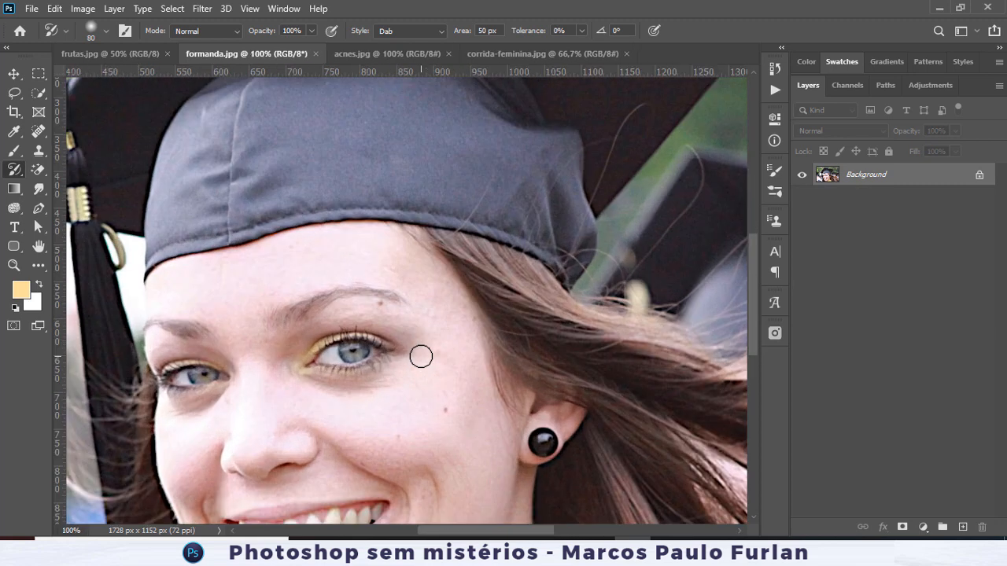
scroll(416, 362, "down", 5)
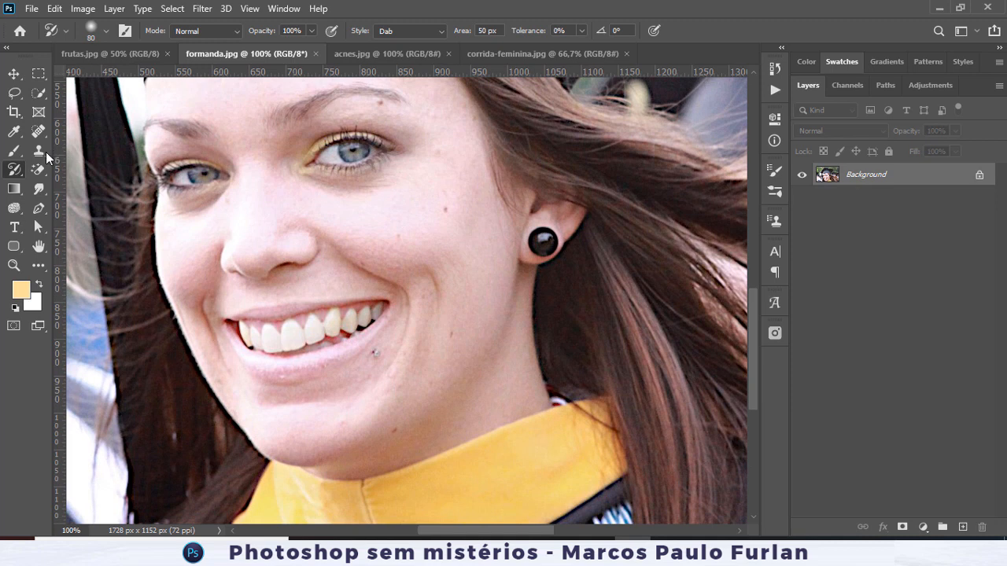
left_click(38, 151)
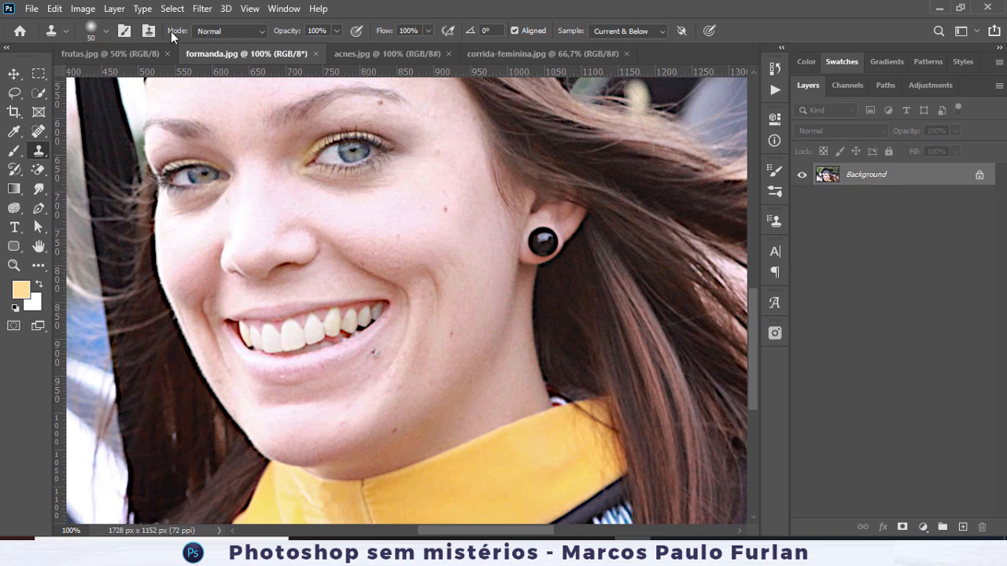
left_click(403, 220)
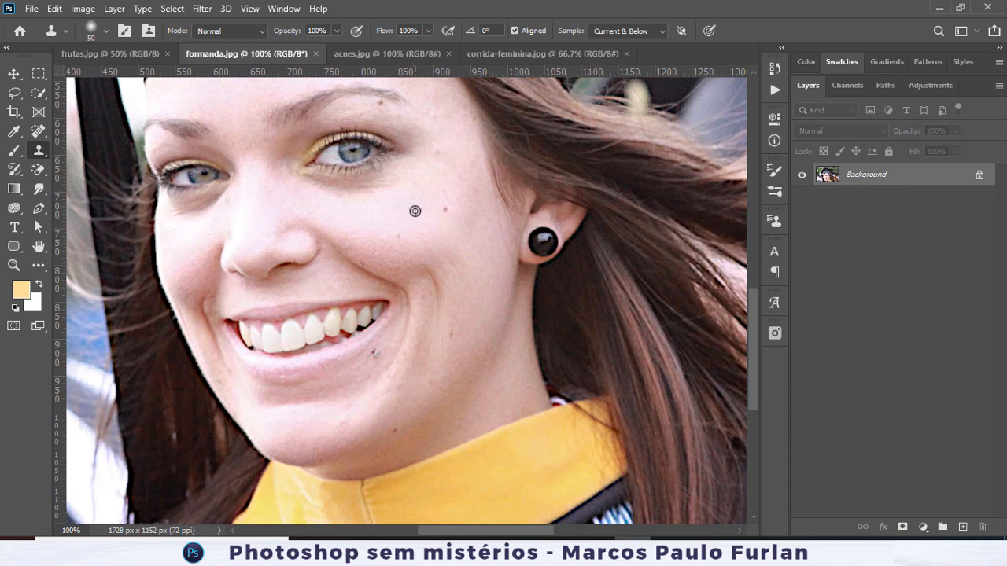
left_click(415, 211, "alt")
left_click(445, 210)
left_click(448, 207)
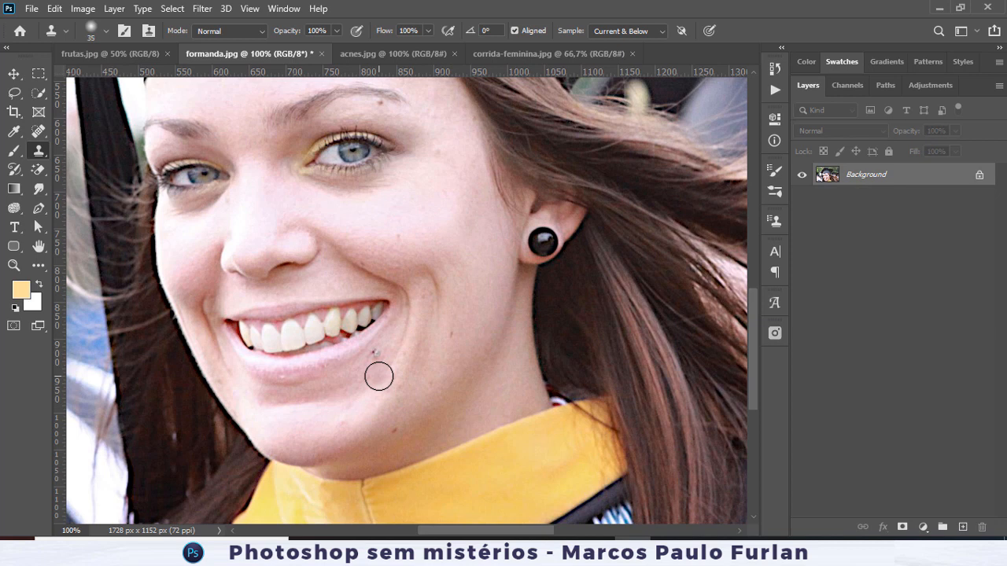
Reduce the Clone Stamp to 30 px and clone clean skin over the spots below the mouth corner and on the mid cheek.
key("bracketleft")
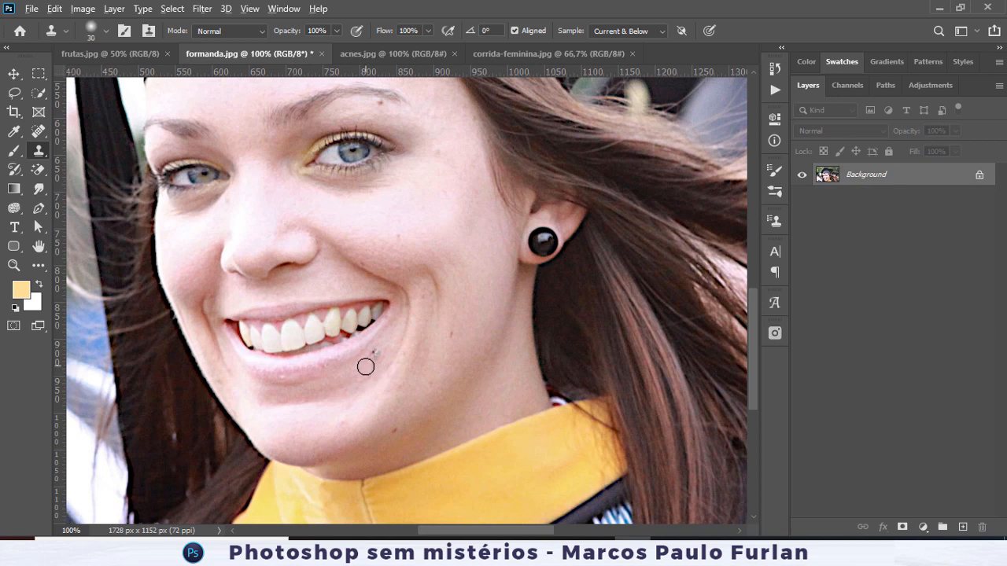
left_click(366, 366, "alt")
left_click(375, 354)
scroll(401, 256, "up", 3)
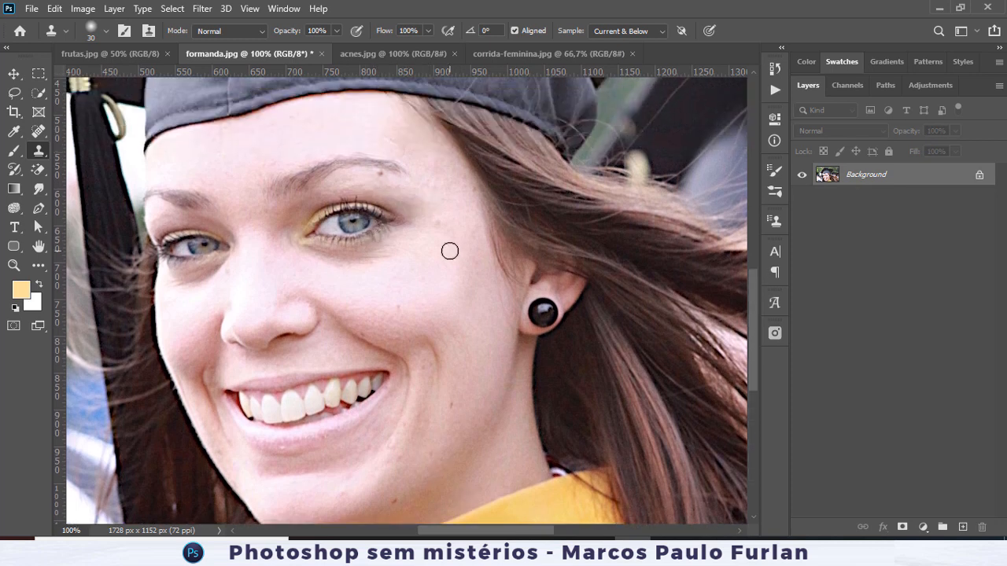
left_click(414, 304, "alt")
left_click(402, 310)
scroll(420, 338, "down", 1)
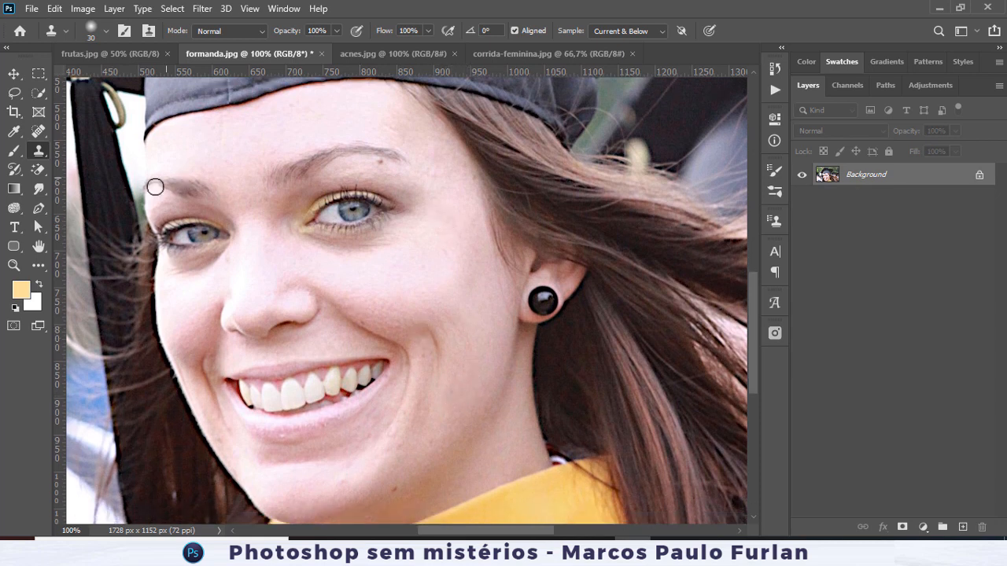
Activate the Healing Brush and revert formanda.jpg to its saved version.
left_click(43, 134)
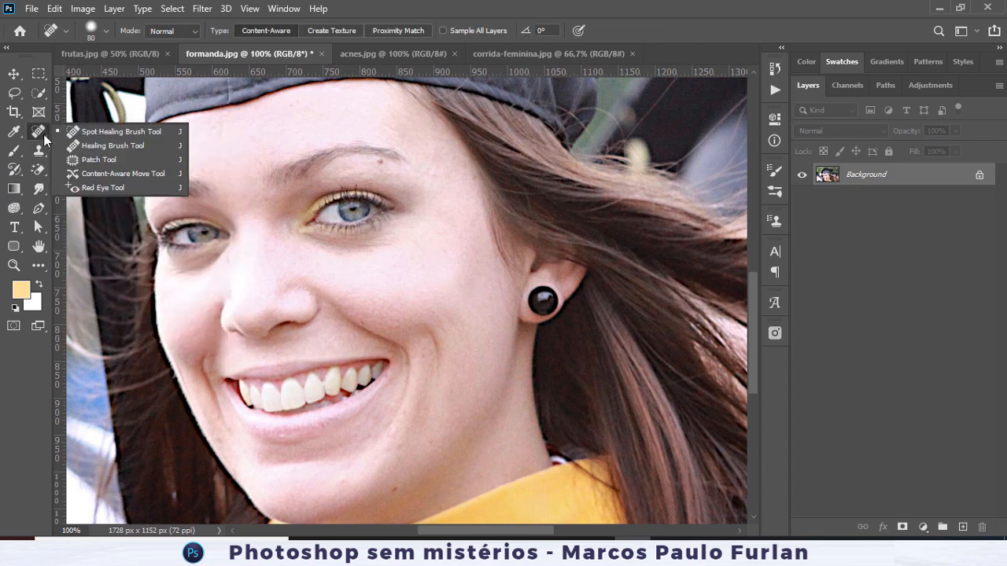
left_click(122, 147)
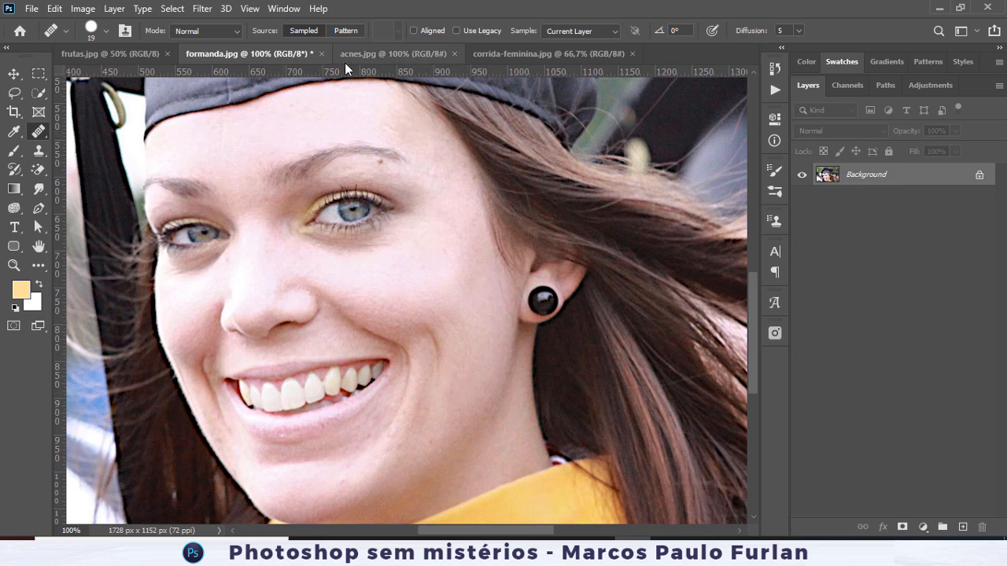
left_click(31, 8)
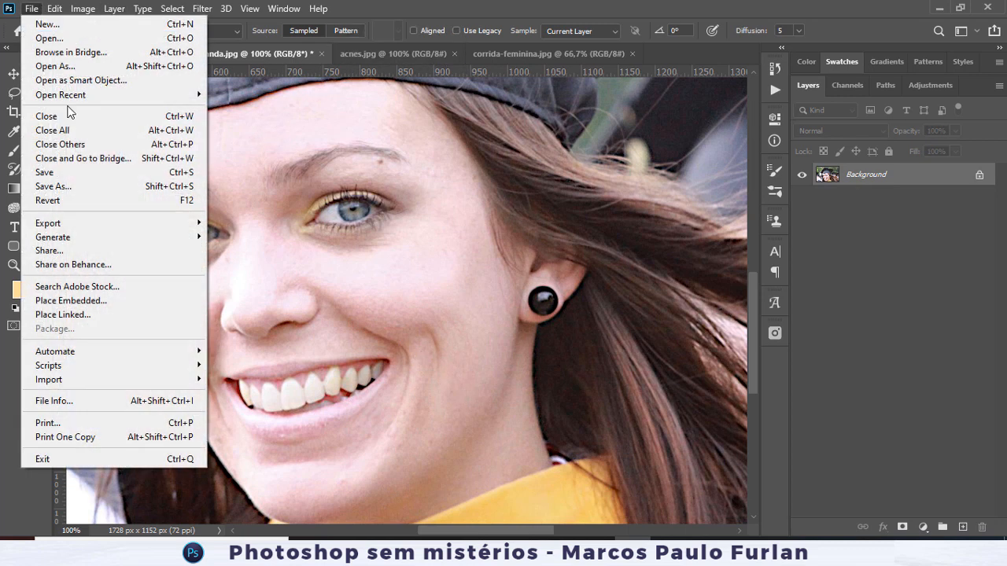
left_click(82, 208)
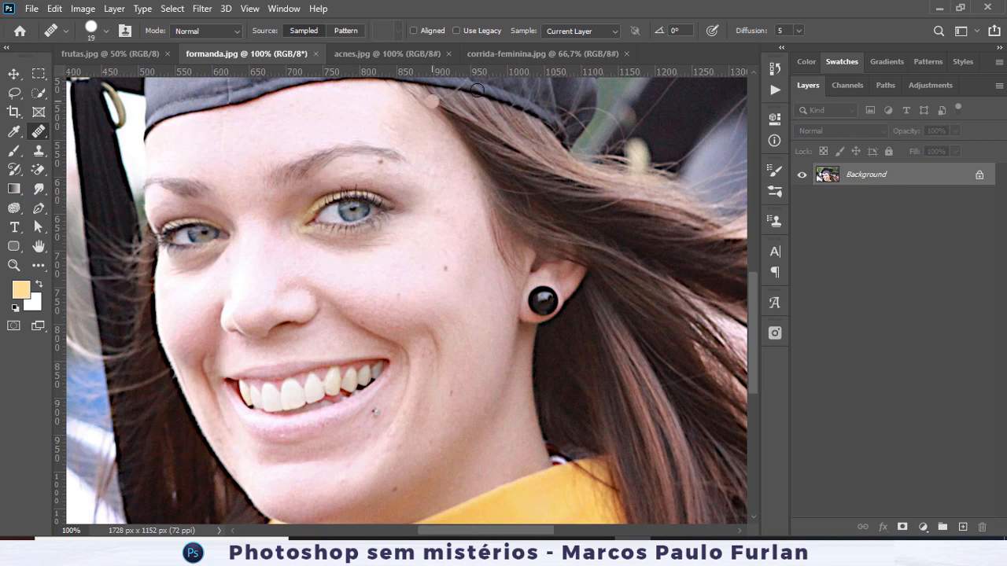
In acnes.jpg, heal the larger red spot beside the nose with skin sampled next to it, and revert the photo.
left_click(382, 55)
left_click(405, 275)
key("ctrl+plus")
key("ctrl+plus")
left_click(399, 270)
left_click_drag(271, 210, 314, 247)
left_click(310, 213)
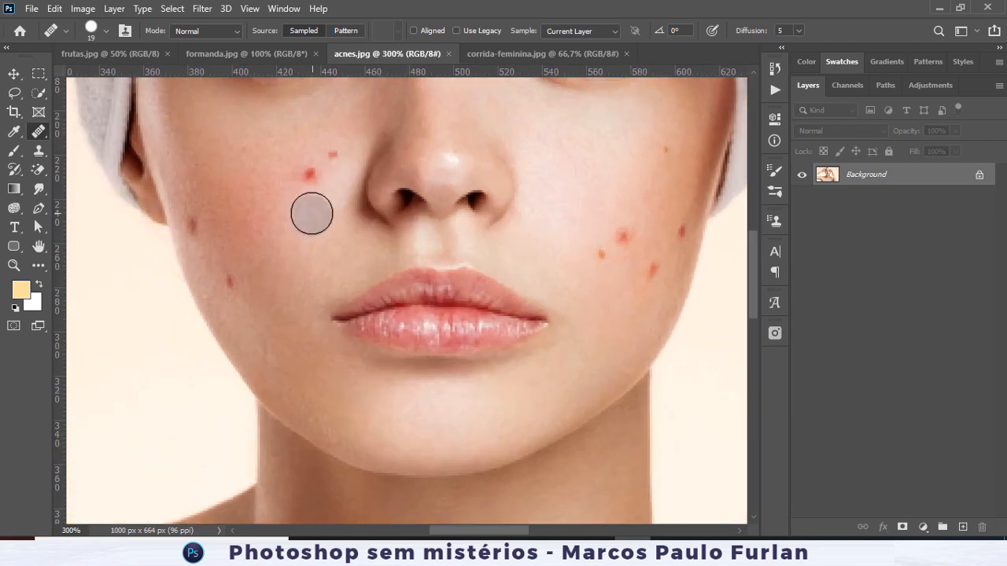
left_click(290, 158, "alt")
left_click(310, 174)
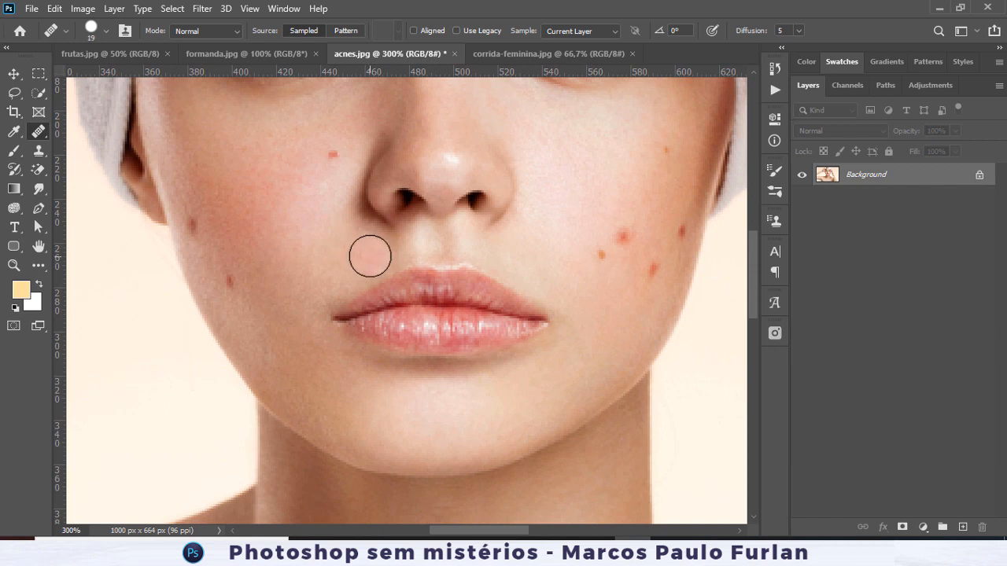
left_click(32, 9)
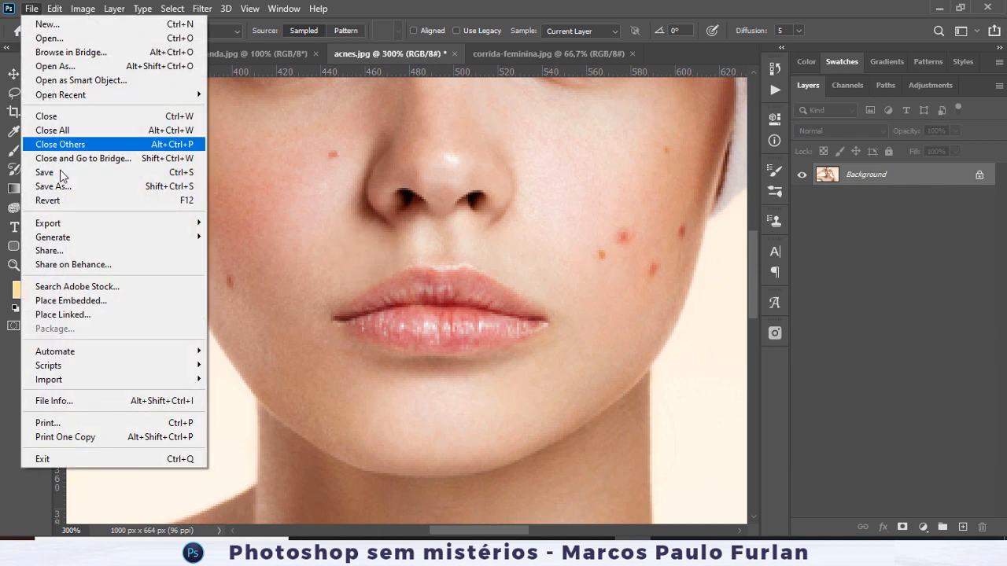
left_click(68, 200)
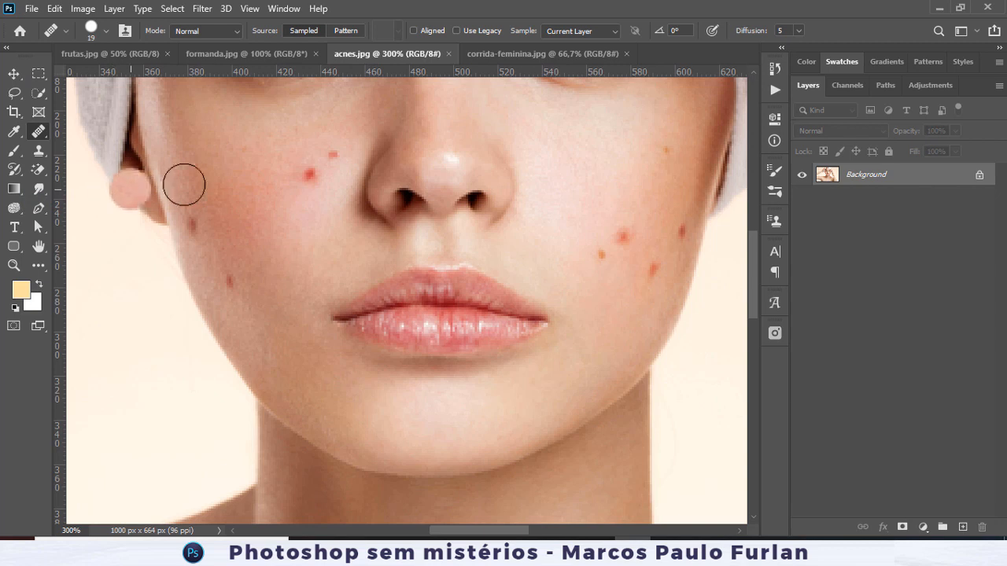
Switch to corrida-feminina.jpg and add a new empty layer above the background.
left_click(490, 52)
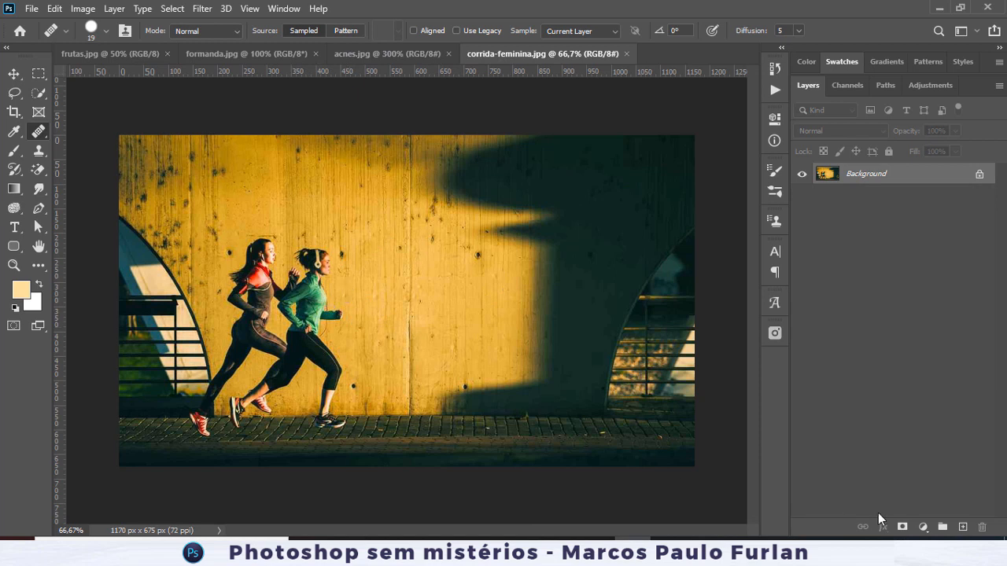
left_click(963, 526)
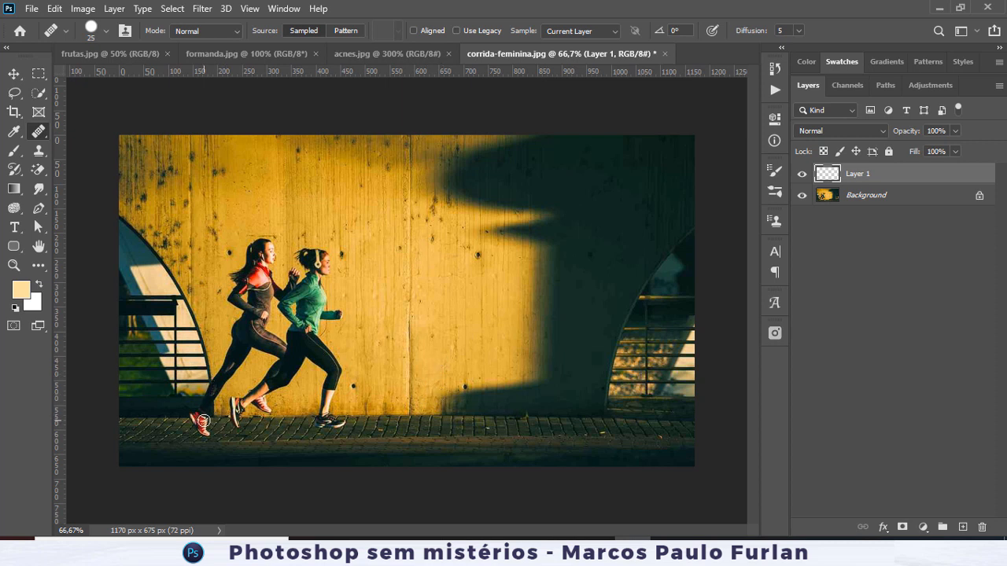
Sample the rear runner's shoe on the Background, paint it onto Layer 1 over the lower wall with the Healing Brush, and delete that layer.
left_click(861, 201)
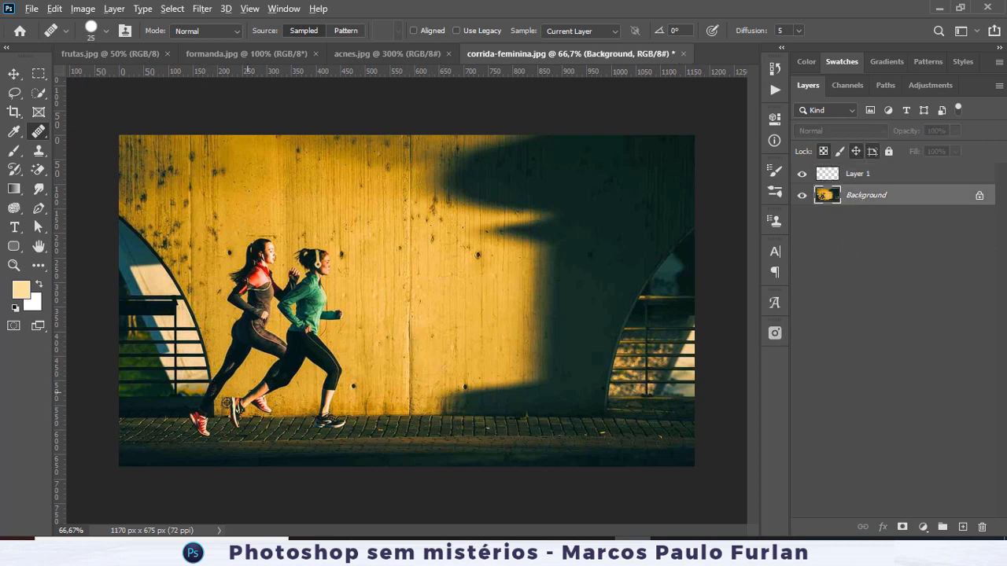
left_click(861, 175)
mouse_move(411, 397)
left_mouse_down()
mouse_move(414, 363)
mouse_move(443, 397)
left_mouse_up()
left_click(977, 526)
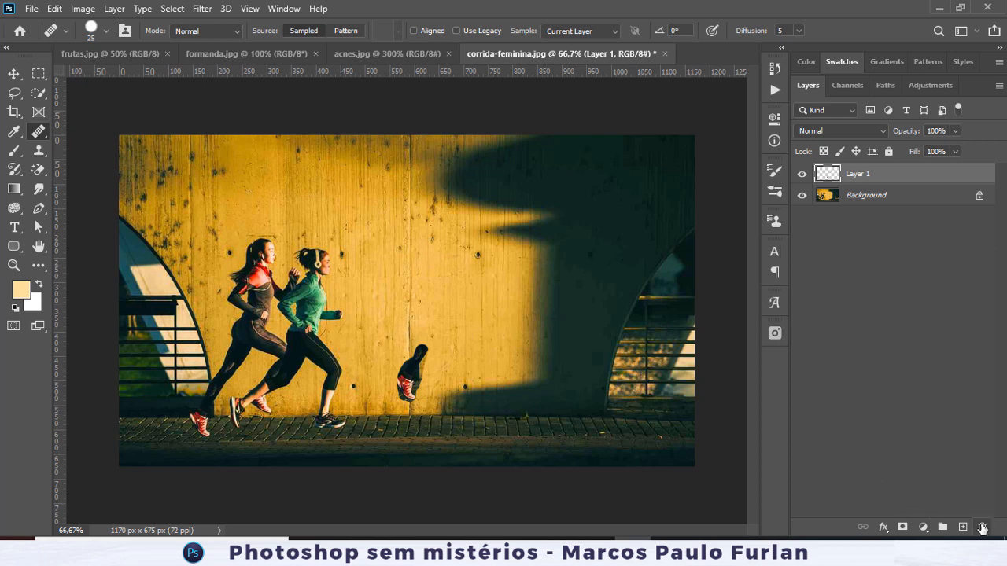
left_click(434, 214)
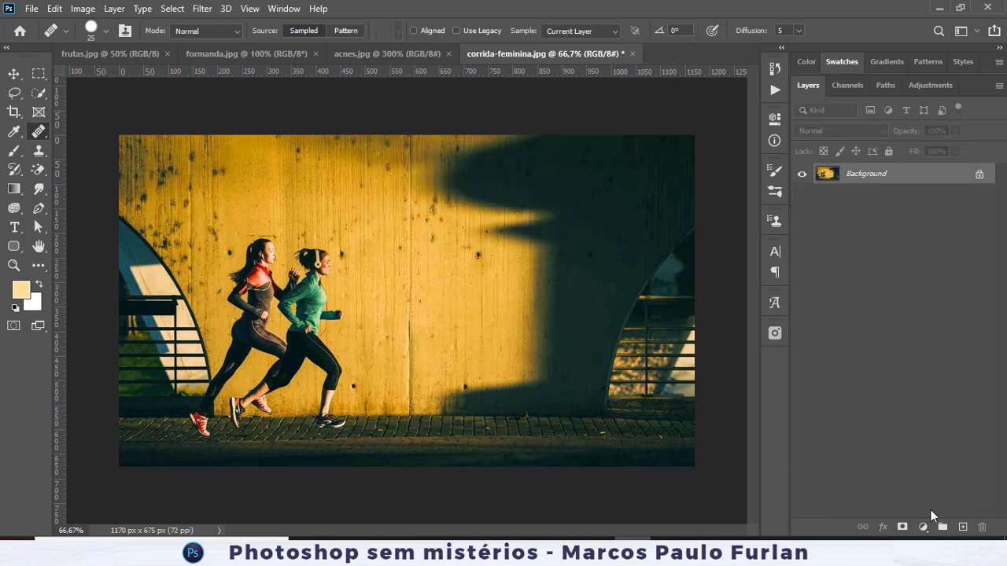
Add an empty layer, select the Background and clone the two runners onto the upper wall and shadow with the Clone Stamp at 20% opacity.
left_click(962, 527)
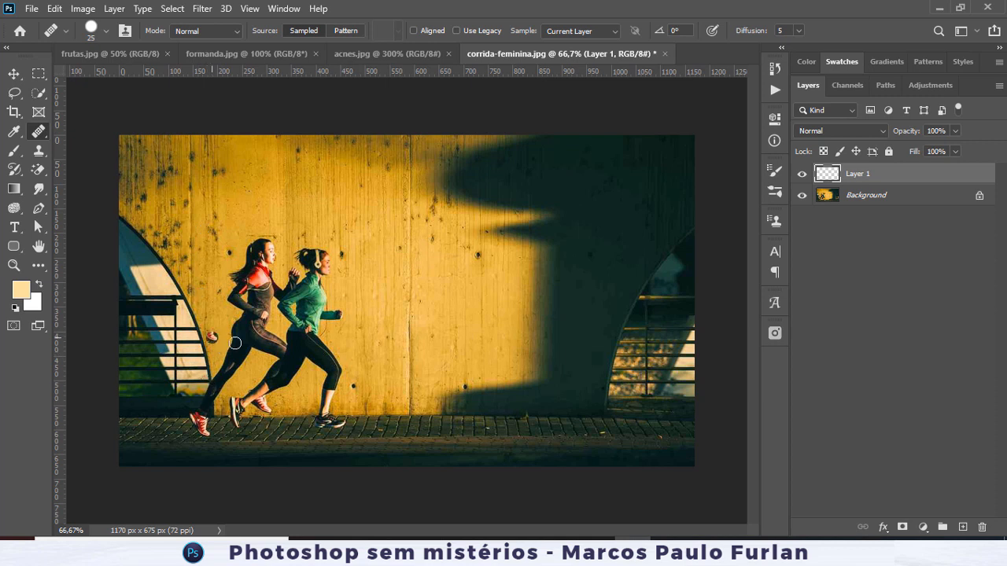
left_click(857, 199)
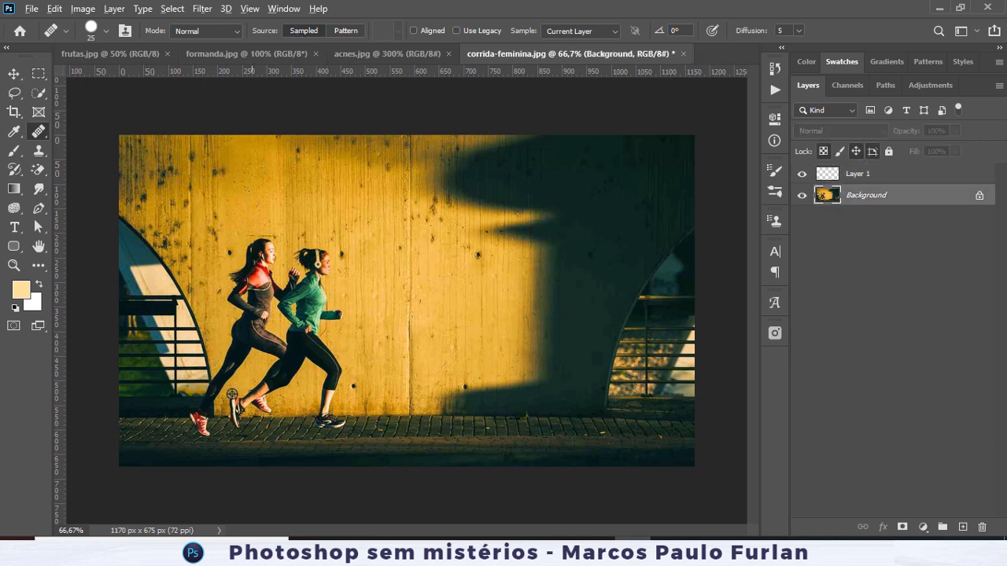
left_click(38, 150)
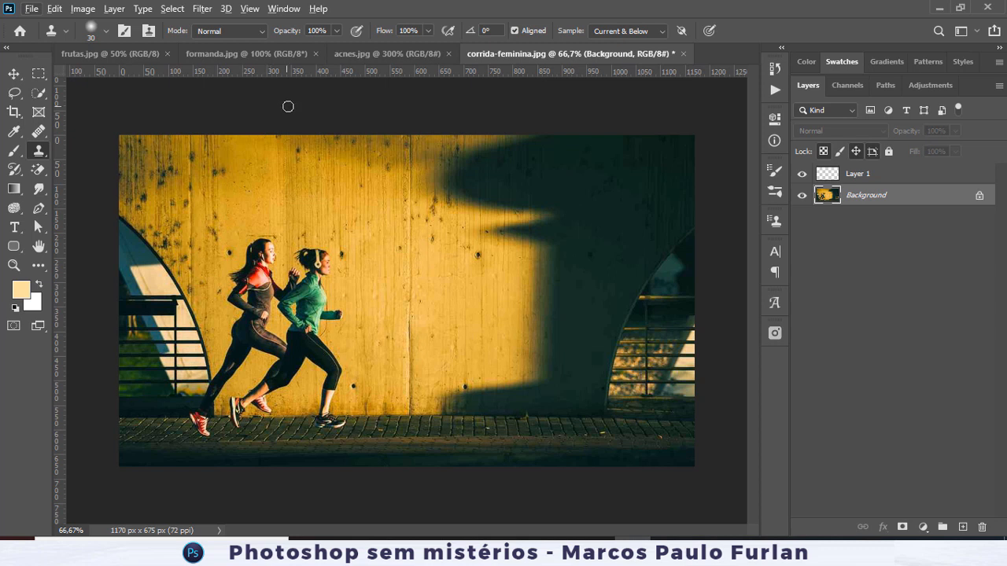
left_click(329, 31)
mouse_move(445, 360)
left_mouse_down()
mouse_move(453, 328)
mouse_move(425, 349)
mouse_move(467, 303)
mouse_move(457, 323)
mouse_move(469, 285)
mouse_move(467, 299)
mouse_move(477, 295)
mouse_move(466, 314)
mouse_move(486, 280)
mouse_move(477, 252)
mouse_move(463, 306)
mouse_move(439, 325)
mouse_move(483, 237)
mouse_move(524, 276)
mouse_move(527, 298)
mouse_move(479, 347)
mouse_move(476, 334)
mouse_move(506, 324)
mouse_move(509, 336)
mouse_move(502, 315)
mouse_move(483, 325)
mouse_move(523, 307)
mouse_move(531, 284)
mouse_move(505, 258)
mouse_move(511, 172)
mouse_move(498, 195)
mouse_move(506, 254)
mouse_move(512, 171)
mouse_move(489, 208)
mouse_move(475, 209)
mouse_move(506, 169)
mouse_move(518, 219)
mouse_move(535, 225)
mouse_move(548, 188)
mouse_move(570, 192)
mouse_move(547, 222)
mouse_move(557, 254)
mouse_move(558, 223)
mouse_move(527, 214)
mouse_move(494, 237)
mouse_move(482, 227)
mouse_move(540, 252)
mouse_move(547, 292)
mouse_move(557, 291)
mouse_move(534, 296)
mouse_move(542, 229)
mouse_move(532, 179)
mouse_move(475, 186)
mouse_move(501, 154)
mouse_move(472, 181)
mouse_move(483, 215)
mouse_move(441, 177)
mouse_move(466, 160)
mouse_move(469, 188)
mouse_move(520, 161)
mouse_move(517, 144)
mouse_move(540, 145)
mouse_move(538, 169)
mouse_move(573, 143)
mouse_move(544, 148)
left_mouse_up()
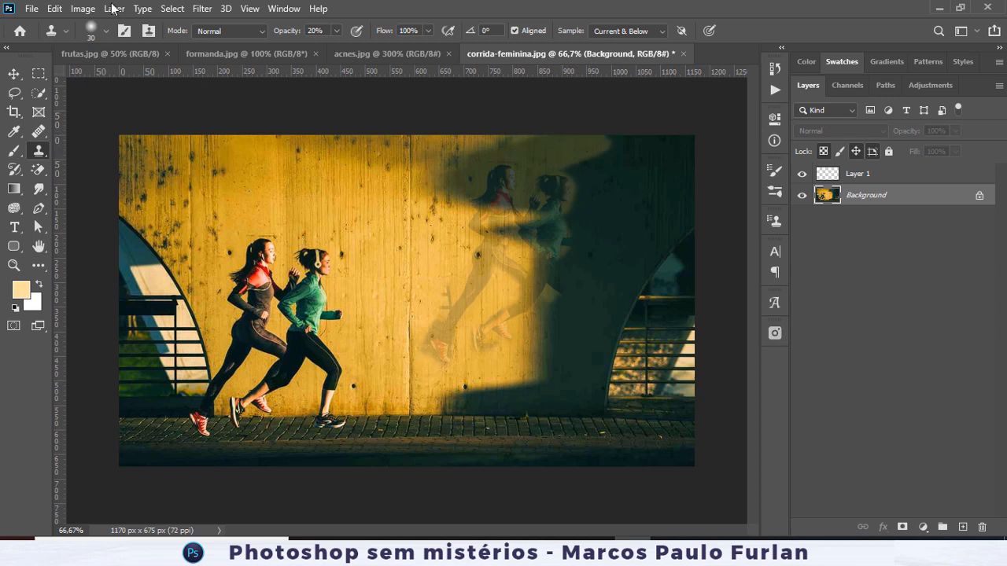
left_click(106, 32)
mouse_move(606, 144)
left_mouse_down()
mouse_move(493, 147)
mouse_move(503, 140)
left_mouse_up()
left_click_drag(551, 131, 564, 148)
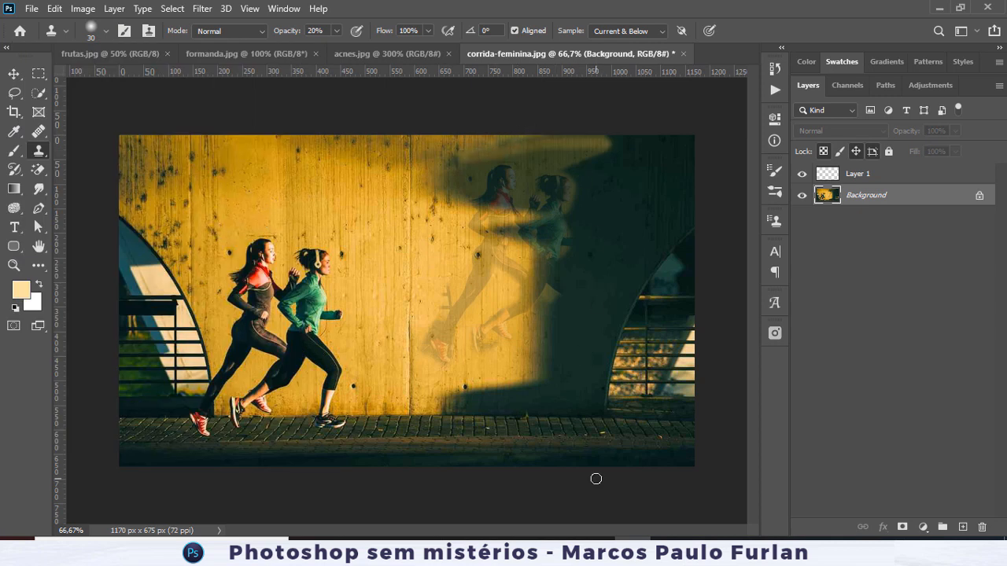
Hide the Background to inspect Layer 1, try to load its pixels as a selection, and show the Background again.
left_click(803, 197)
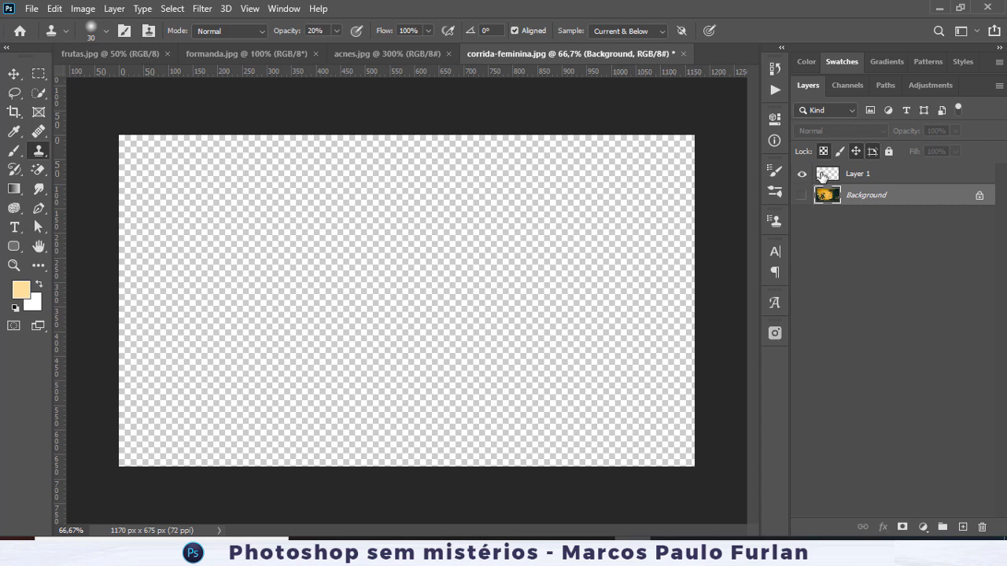
left_click(824, 176, "ctrl")
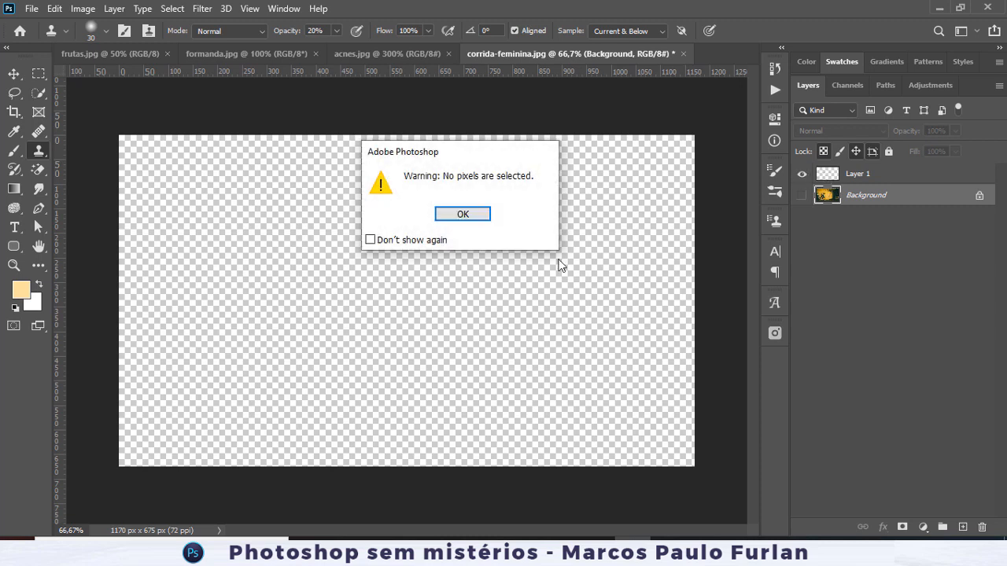
left_click(466, 214)
left_click(803, 196)
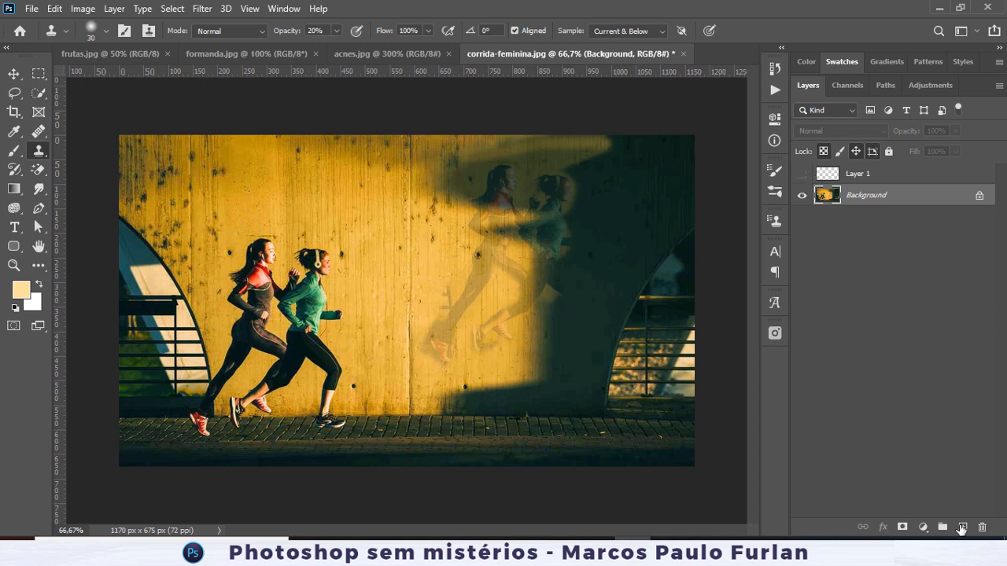
Add another empty layer above Layer 1, delete it, and delete Layer 1 as well.
left_click(862, 178)
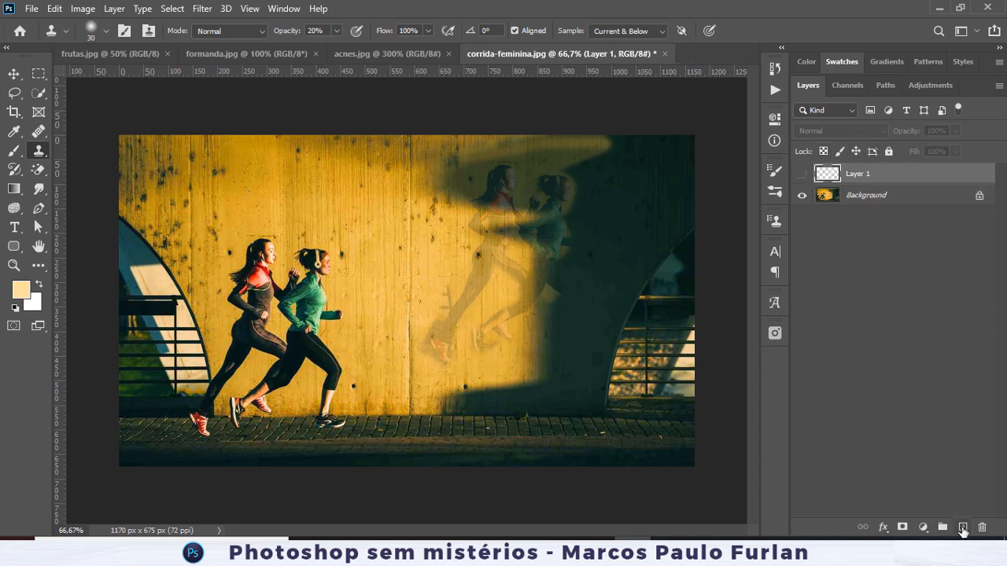
left_click(963, 528)
left_click(981, 529)
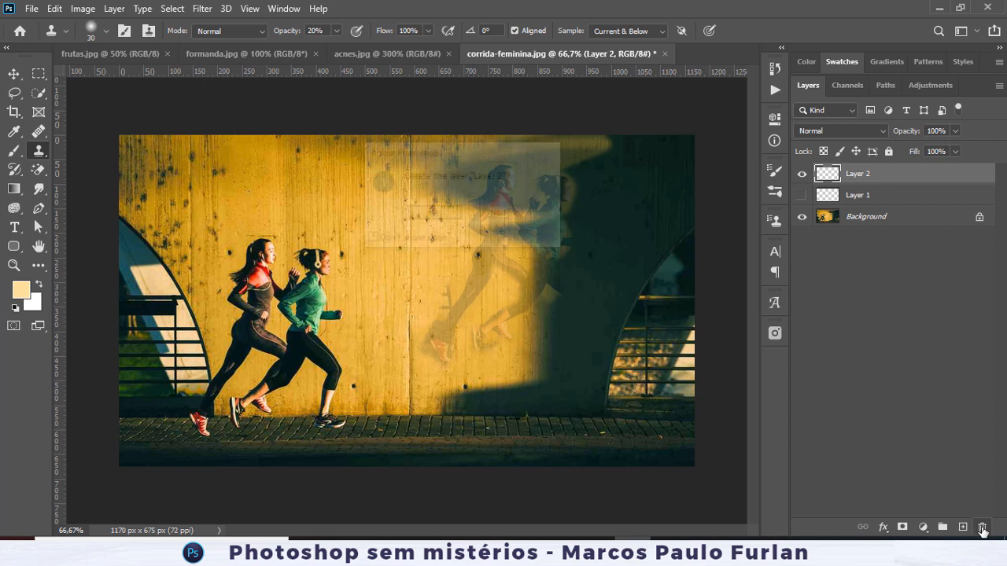
key("Return")
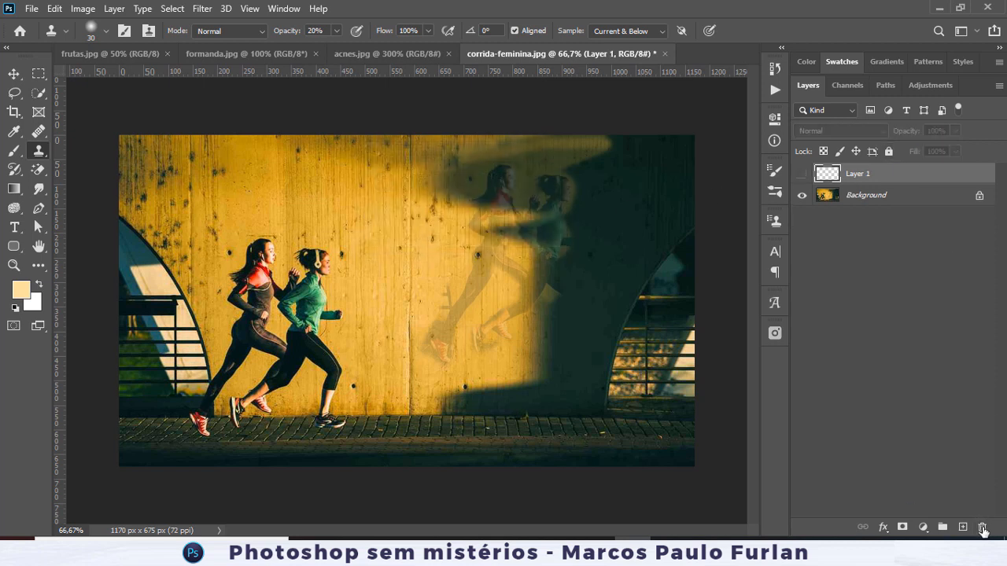
left_click(982, 529)
left_click(468, 217)
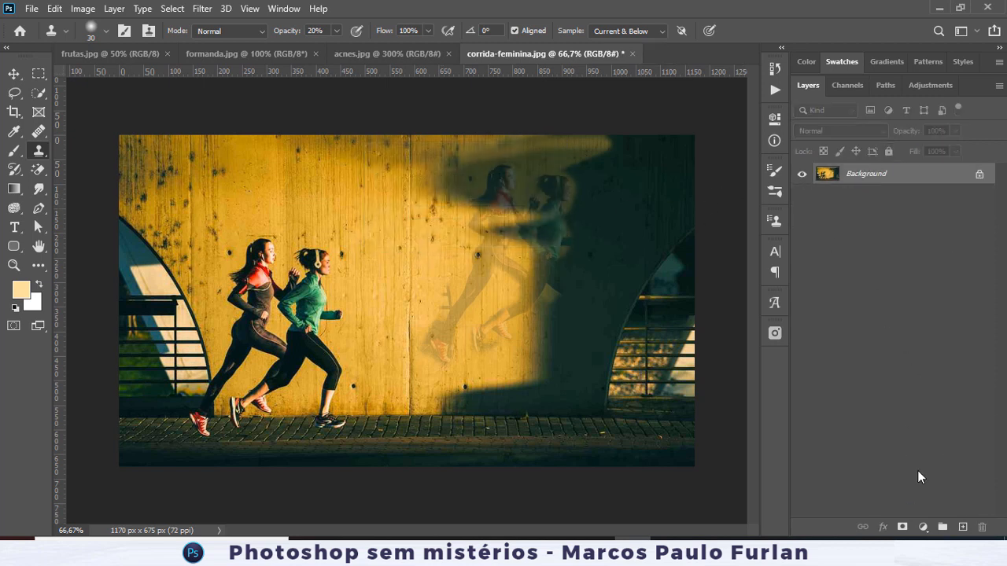
Add an empty layer, hide it, and revert corrida-feminina.jpg to its saved version.
left_click(963, 527)
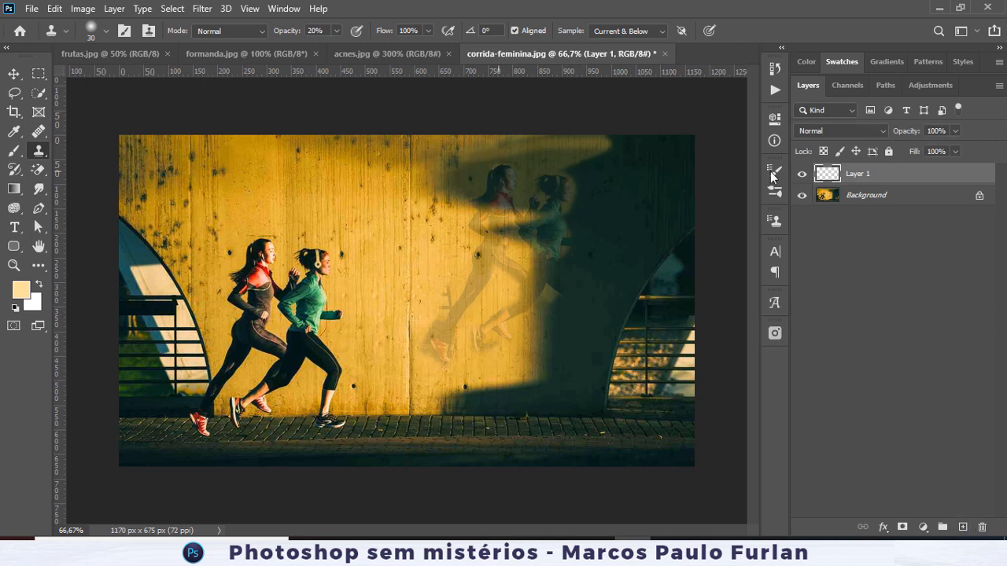
left_click(803, 174)
left_click(31, 9)
left_click(40, 201)
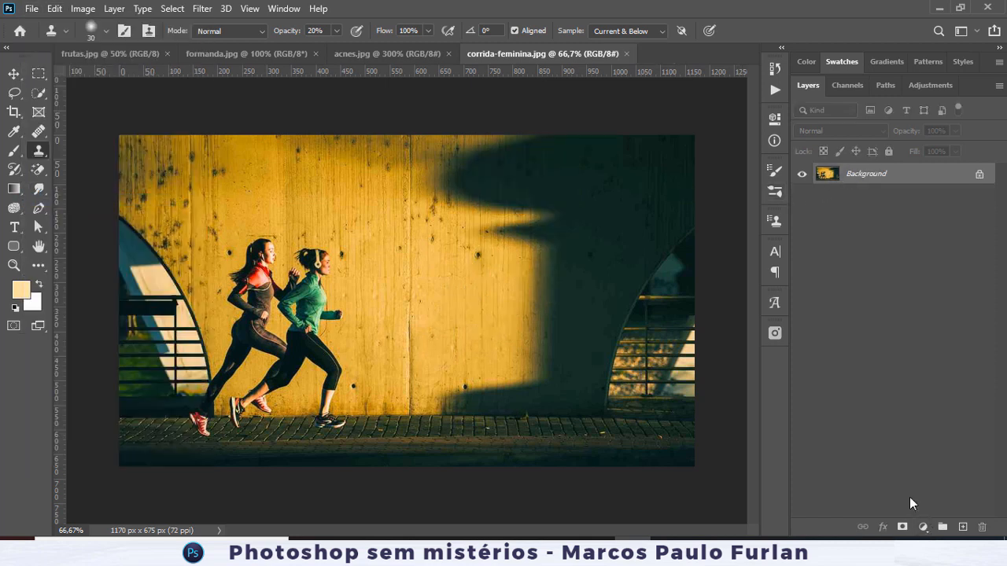
Add an empty layer and clone the rear runner from the Background onto it at the top of the wall, with Clone Stamp opacity at 50%.
left_click(963, 527)
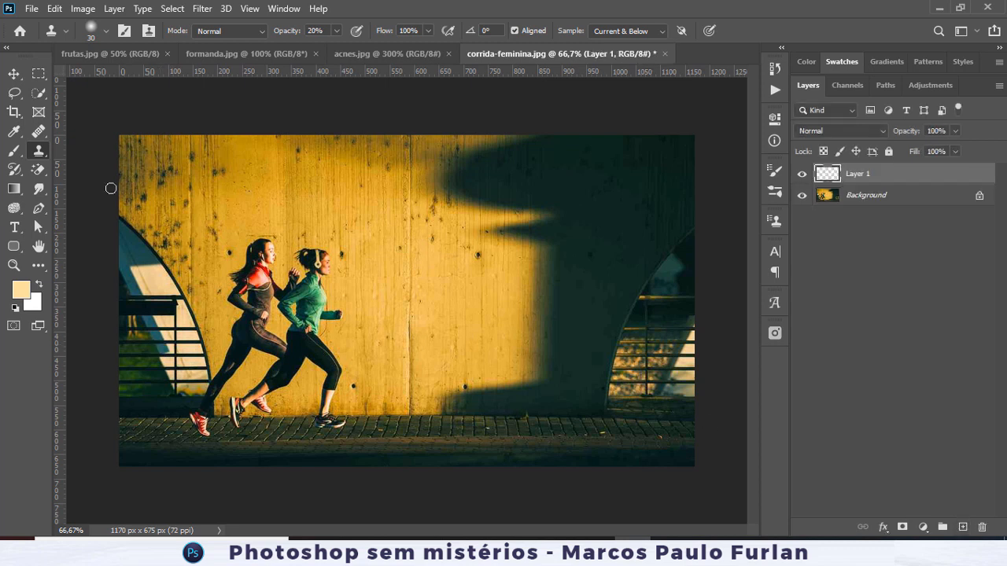
left_click(303, 29)
left_click(880, 197)
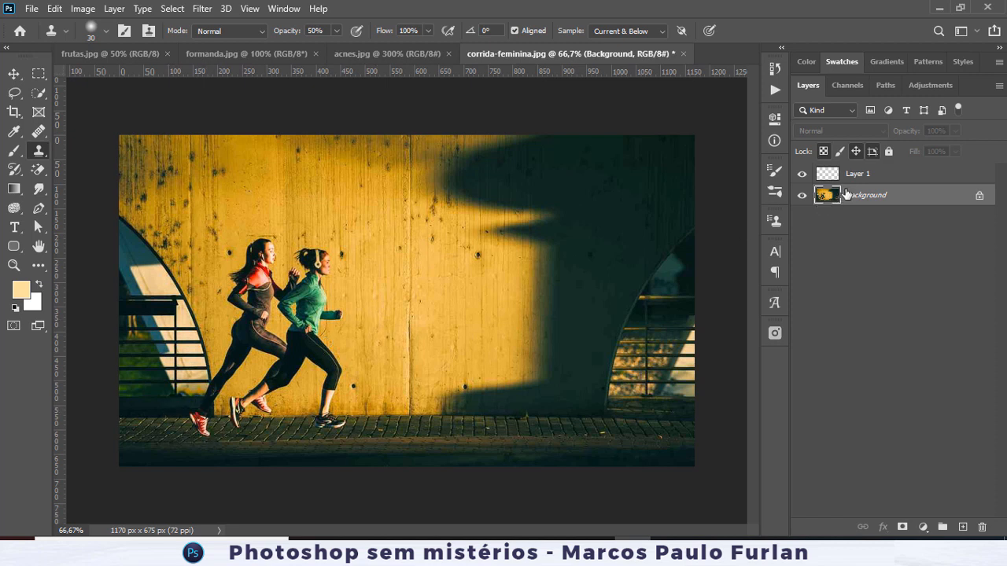
left_click(881, 177)
mouse_move(420, 279)
left_mouse_down()
mouse_move(421, 235)
mouse_move(400, 280)
mouse_move(406, 261)
mouse_move(428, 237)
mouse_move(407, 253)
mouse_move(454, 214)
mouse_move(432, 266)
mouse_move(428, 225)
mouse_move(453, 205)
mouse_move(451, 195)
mouse_move(479, 182)
mouse_move(439, 199)
mouse_move(476, 164)
mouse_move(466, 132)
mouse_move(448, 175)
mouse_move(428, 161)
left_mouse_up()
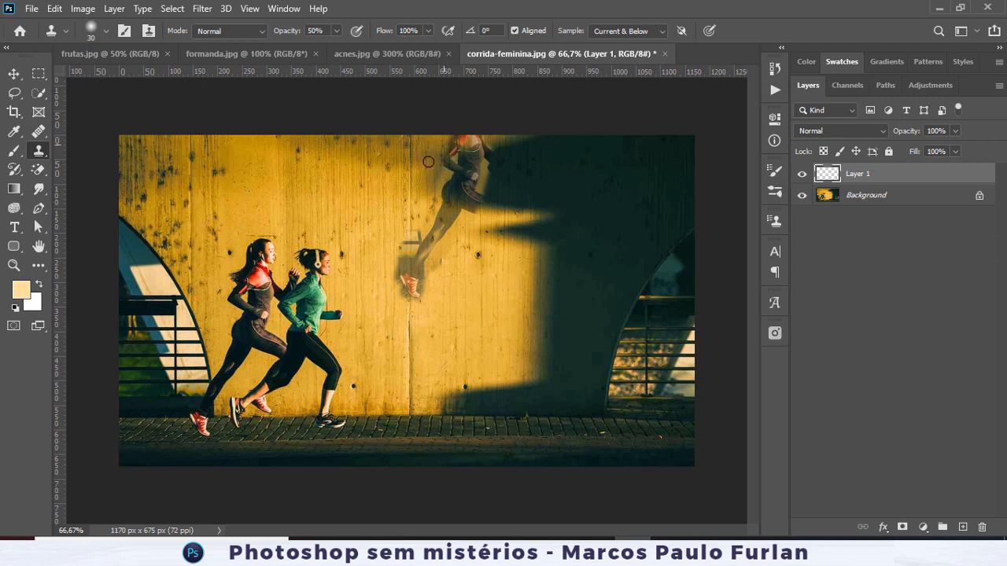
Hide the Background to examine the cloned pixels alone, show it again, and delete Layer 1.
left_click(801, 195)
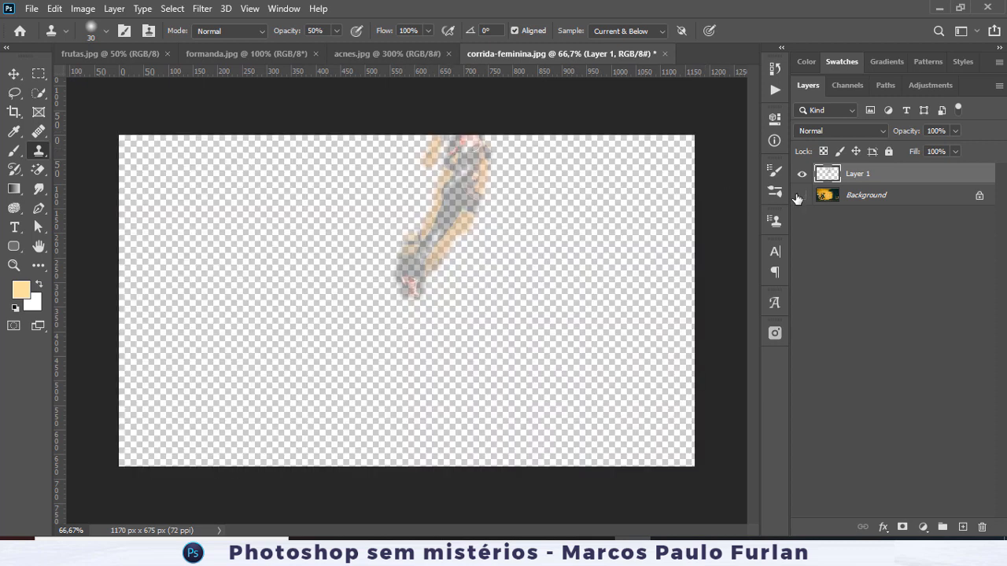
left_click(801, 195)
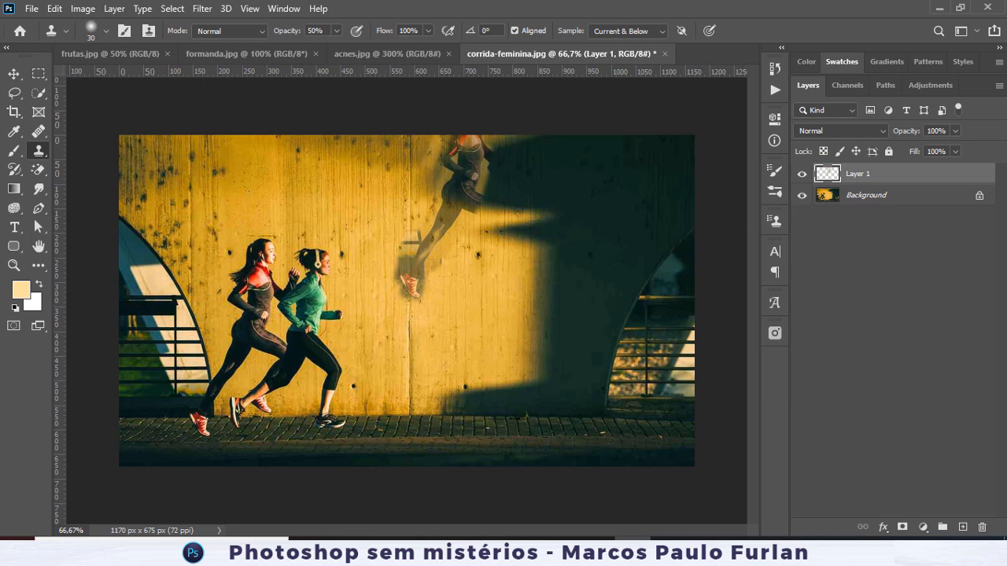
left_click(982, 527)
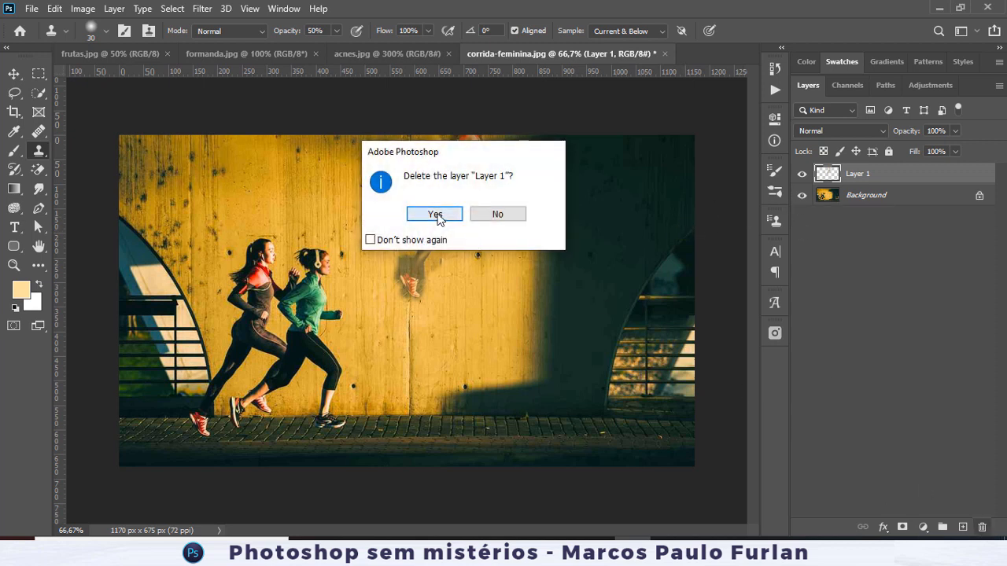
left_click(435, 215)
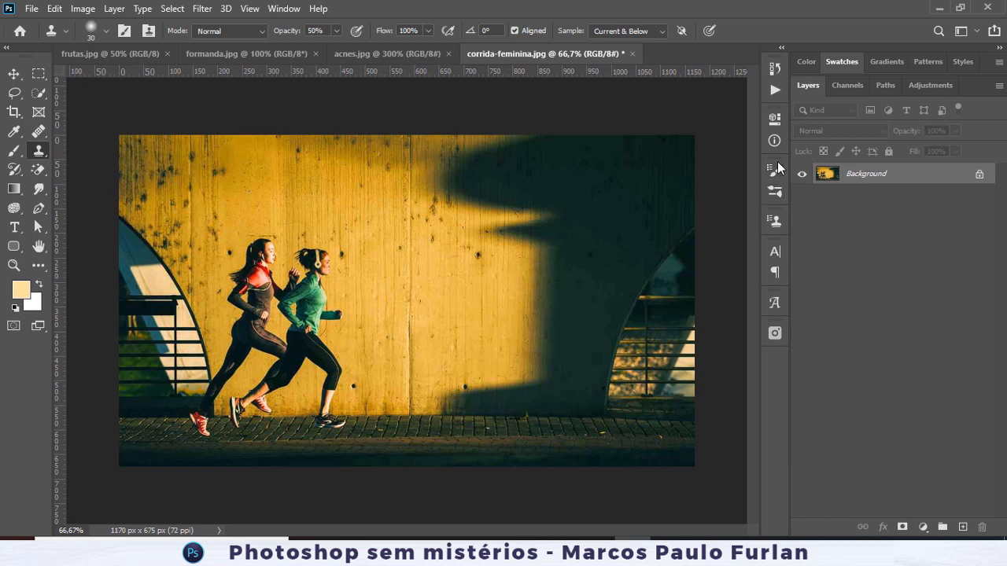
Sample the front runner's forward shoe as the first clone source and set the second source's rotation to 90°.
left_click(774, 223)
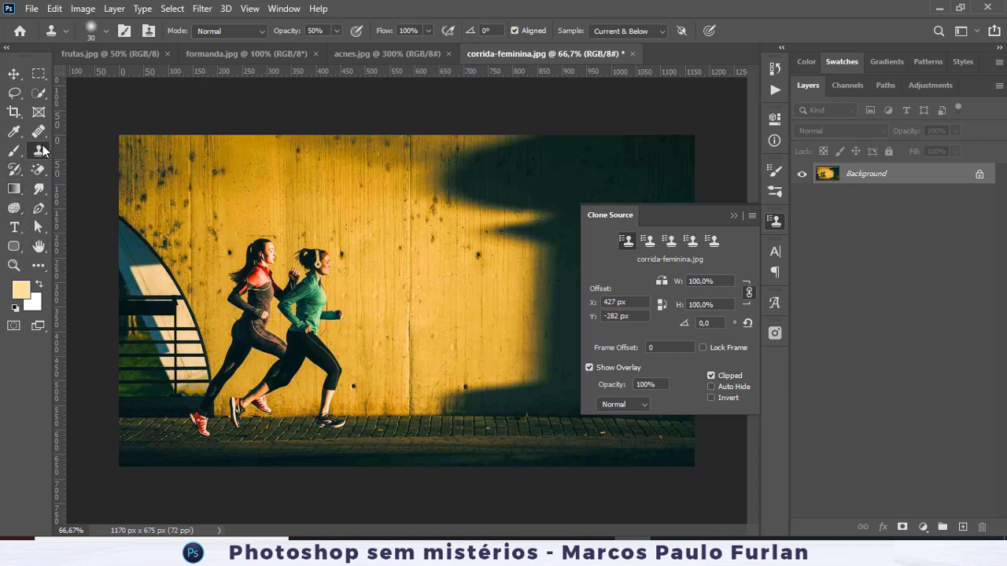
left_click(339, 423, "alt")
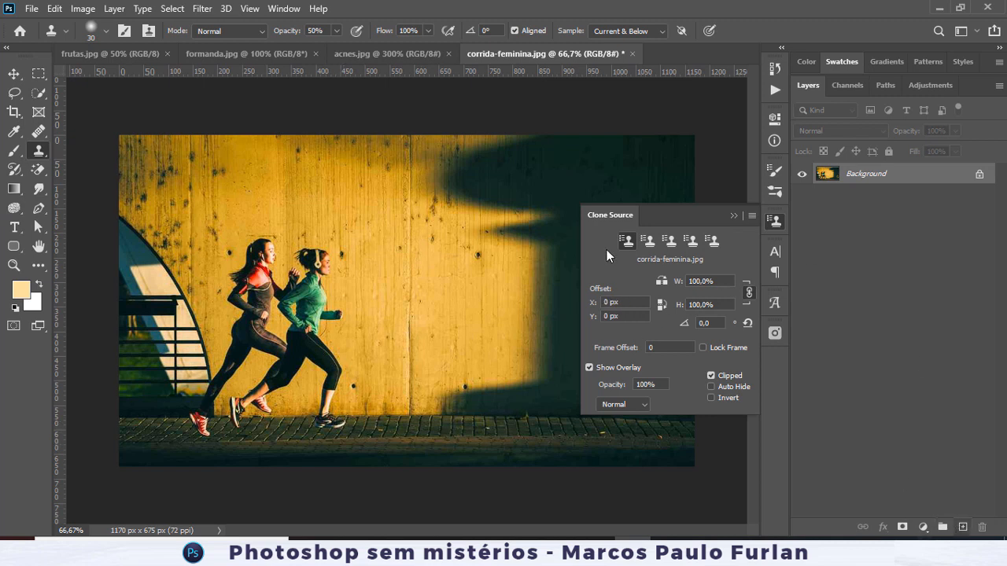
left_click(649, 241)
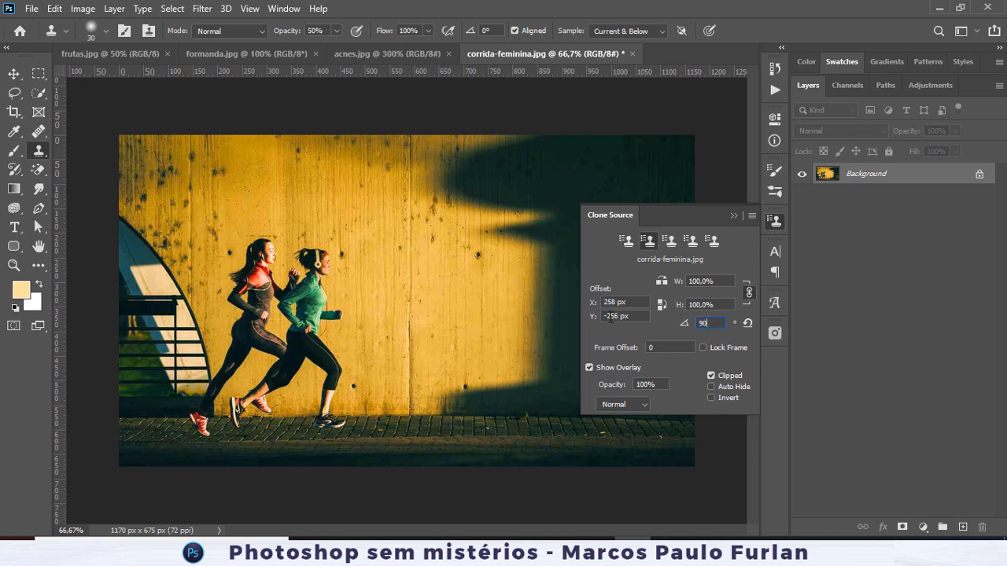
Sample the front runner's forward shoe as the second source, clone the rotated runner over the shaded wall, and revert the photo.
left_click(462, 373)
left_click(527, 226)
left_click(334, 423, "alt")
mouse_move(526, 340)
left_mouse_down()
mouse_move(511, 320)
mouse_move(506, 337)
mouse_move(519, 314)
mouse_move(581, 342)
mouse_move(579, 327)
mouse_move(540, 294)
mouse_move(562, 302)
mouse_move(556, 270)
mouse_move(563, 296)
mouse_move(534, 343)
mouse_move(425, 356)
mouse_move(550, 346)
left_mouse_up()
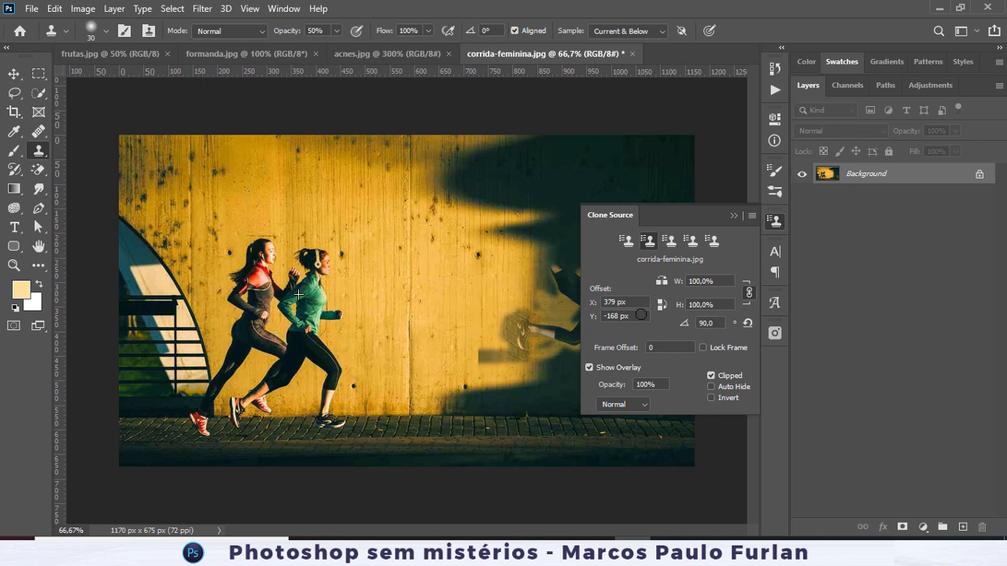
left_click(775, 221)
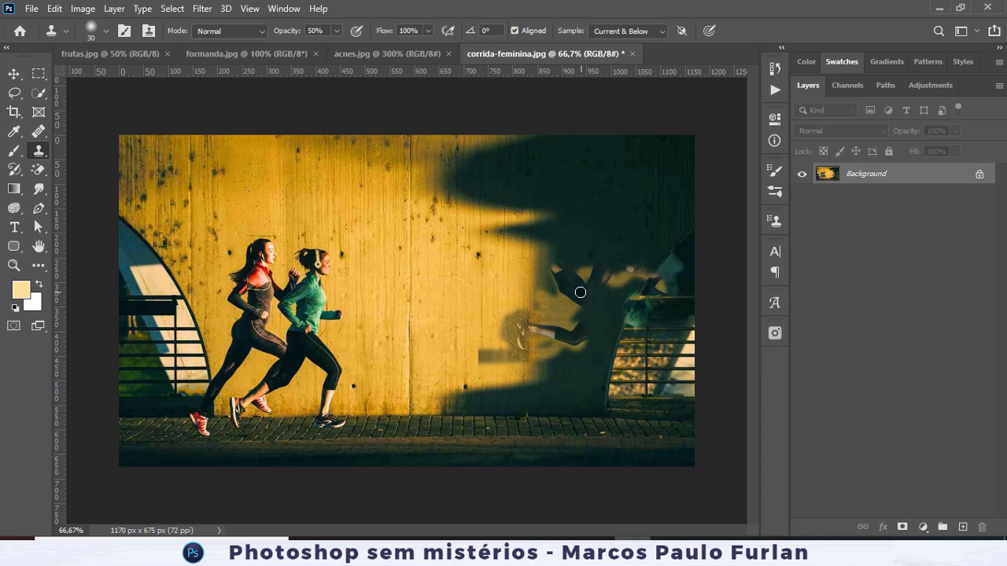
left_click(32, 8)
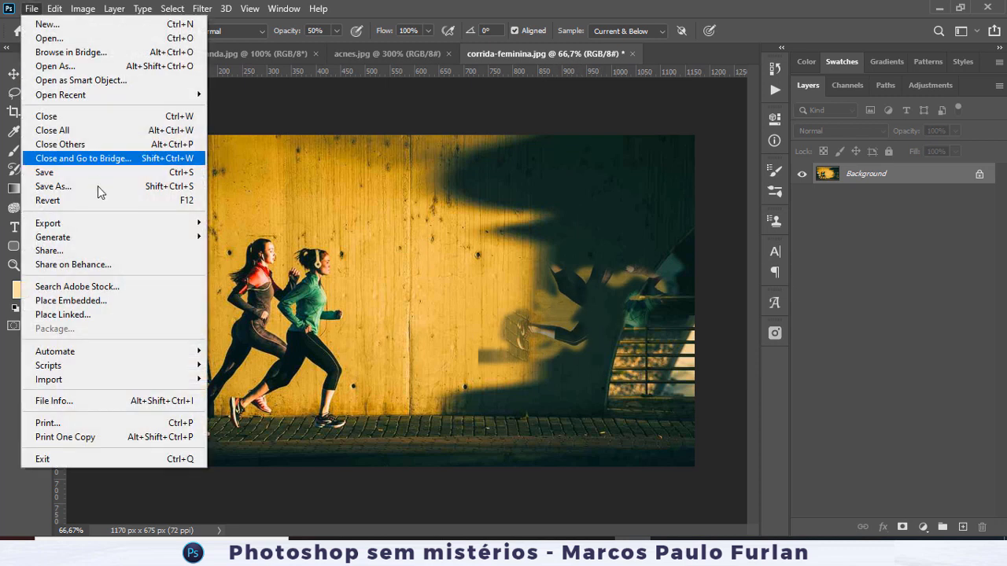
left_click(97, 200)
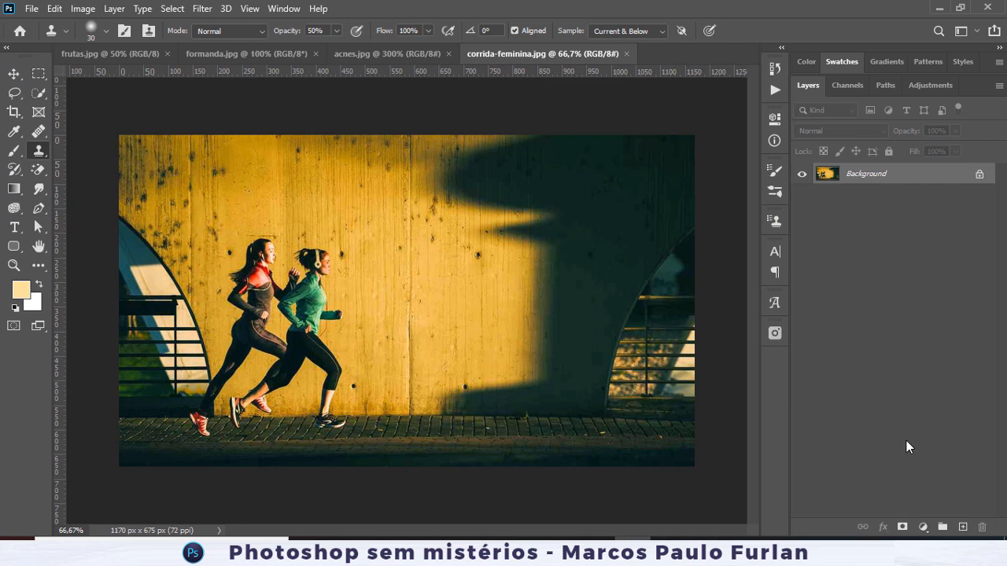
Add an empty layer and set the second clone source to 0° rotation and 400% width and height.
left_click(961, 527)
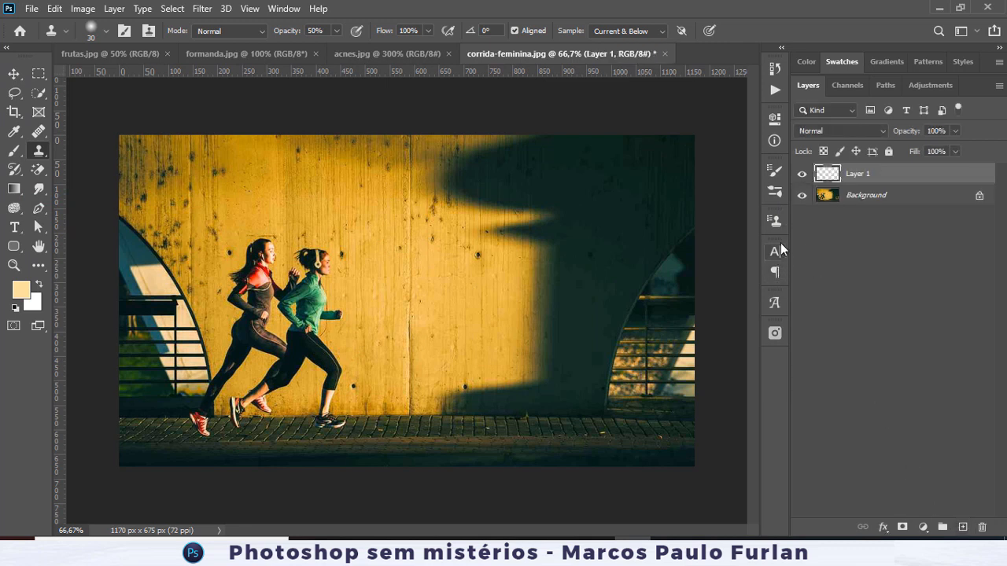
left_click(774, 221)
left_click(711, 325)
type("0000")
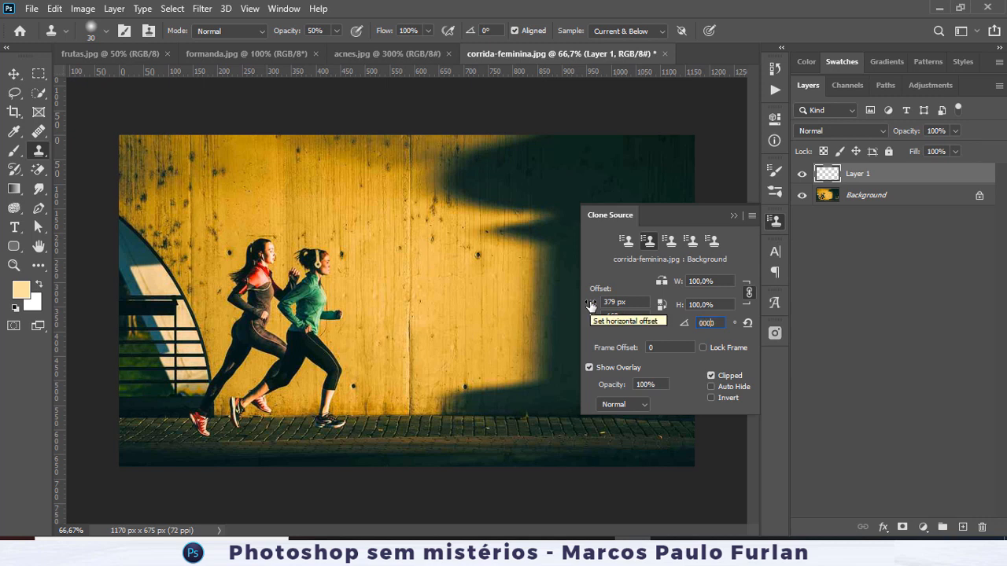
key("Tab")
type("500")
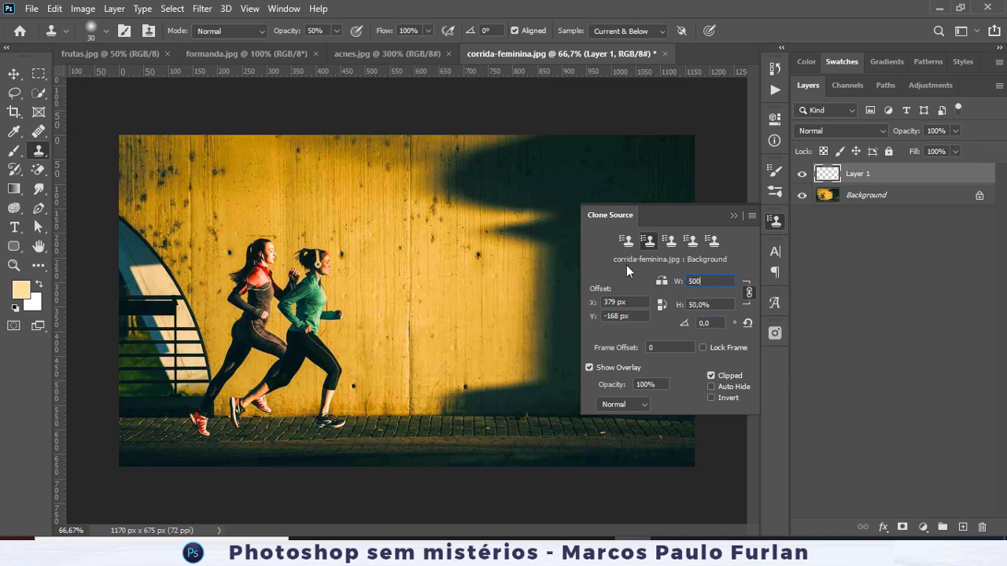
key("Return")
Sample the rear runner's head and clone her at 400% scale and 50% opacity over the middle of the wall on Layer 1.
left_click(510, 218)
left_click(262, 246, "alt")
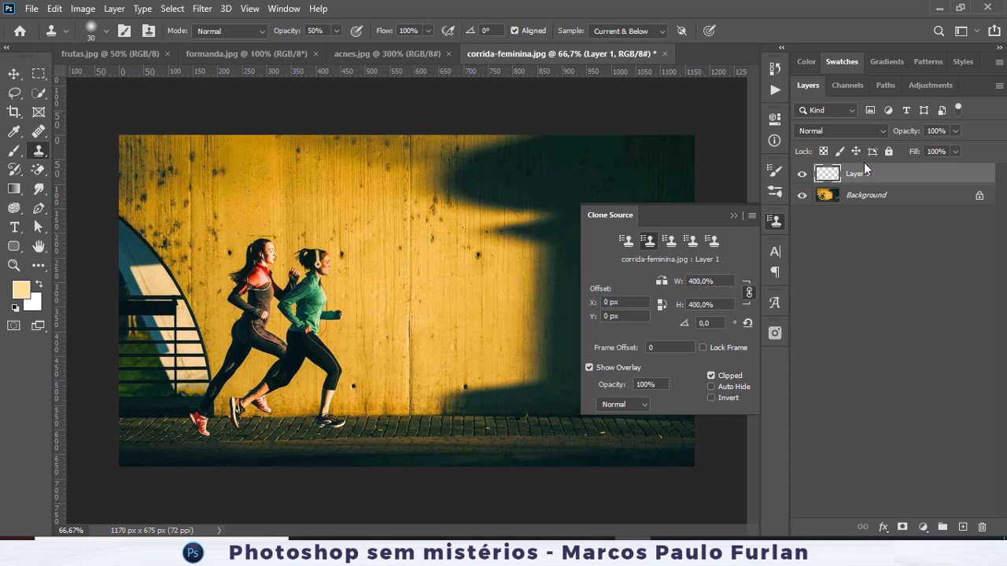
mouse_move(429, 185)
left_mouse_down()
mouse_move(411, 206)
mouse_move(416, 192)
mouse_move(434, 208)
mouse_move(419, 221)
mouse_move(421, 185)
mouse_move(413, 232)
mouse_move(435, 225)
mouse_move(429, 254)
mouse_move(418, 236)
mouse_move(406, 252)
mouse_move(398, 249)
mouse_move(421, 257)
mouse_move(383, 274)
mouse_move(396, 306)
mouse_move(370, 348)
mouse_move(385, 384)
mouse_move(364, 339)
mouse_move(364, 371)
mouse_move(353, 342)
mouse_move(317, 480)
mouse_move(336, 423)
mouse_move(348, 462)
left_mouse_up()
left_click_drag(388, 394, 444, 284)
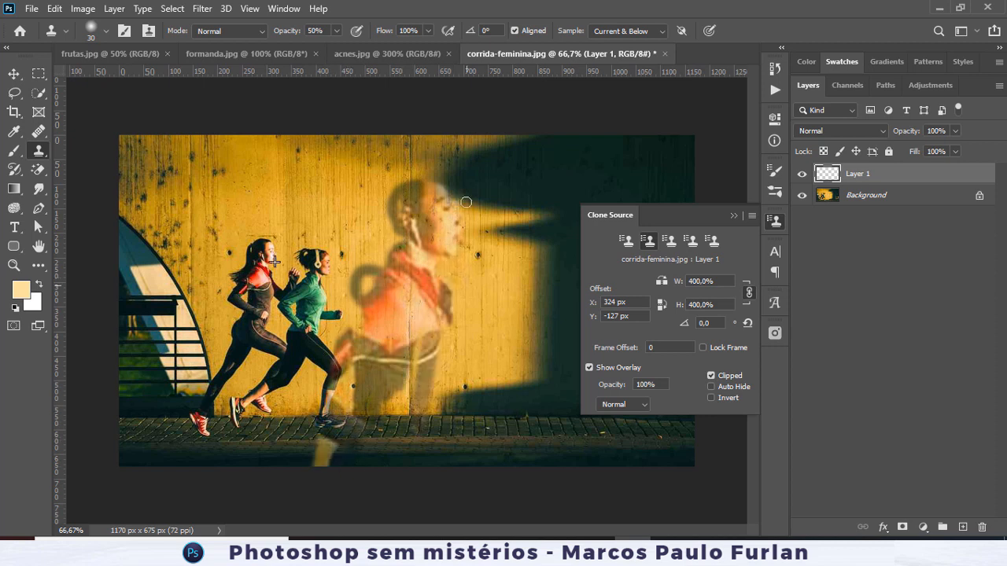
mouse_move(451, 220)
left_mouse_down()
mouse_move(411, 202)
mouse_move(454, 187)
mouse_move(426, 168)
mouse_move(433, 185)
mouse_move(430, 167)
mouse_move(376, 216)
mouse_move(334, 289)
mouse_move(385, 238)
mouse_move(400, 204)
left_mouse_up()
mouse_move(380, 257)
left_mouse_down()
mouse_move(369, 283)
mouse_move(370, 254)
mouse_move(363, 274)
mouse_move(357, 245)
mouse_move(413, 273)
mouse_move(398, 360)
mouse_move(348, 304)
mouse_move(350, 325)
mouse_move(344, 245)
mouse_move(366, 306)
mouse_move(359, 372)
mouse_move(389, 387)
mouse_move(409, 420)
mouse_move(391, 436)
mouse_move(418, 334)
mouse_move(420, 365)
left_mouse_up()
mouse_move(369, 423)
left_mouse_down()
mouse_move(419, 409)
mouse_move(412, 351)
left_mouse_up()
mouse_move(341, 384)
left_mouse_down()
mouse_move(312, 391)
mouse_move(354, 330)
left_mouse_up()
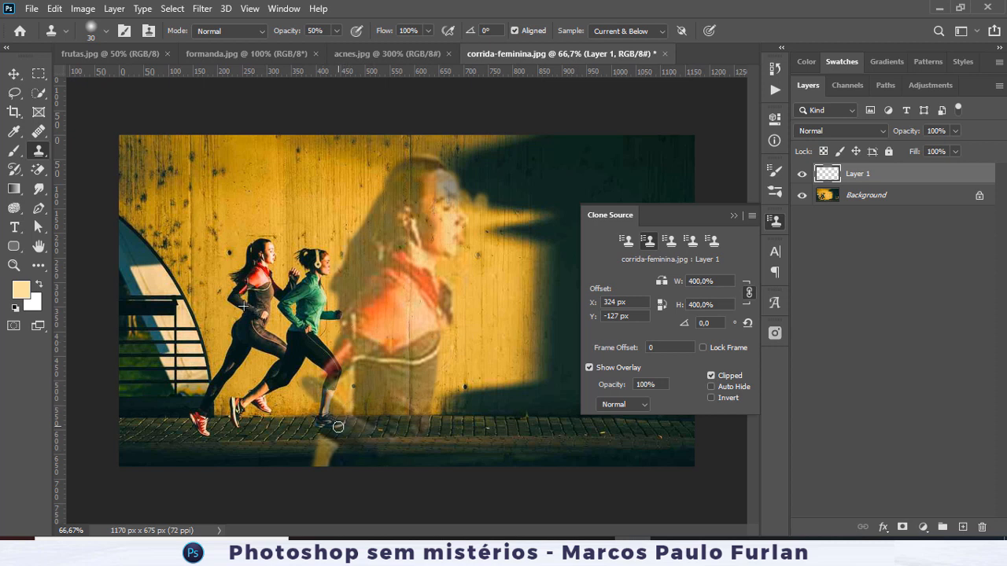
mouse_move(407, 419)
left_mouse_down()
mouse_move(416, 459)
mouse_move(385, 467)
mouse_move(380, 409)
left_mouse_up()
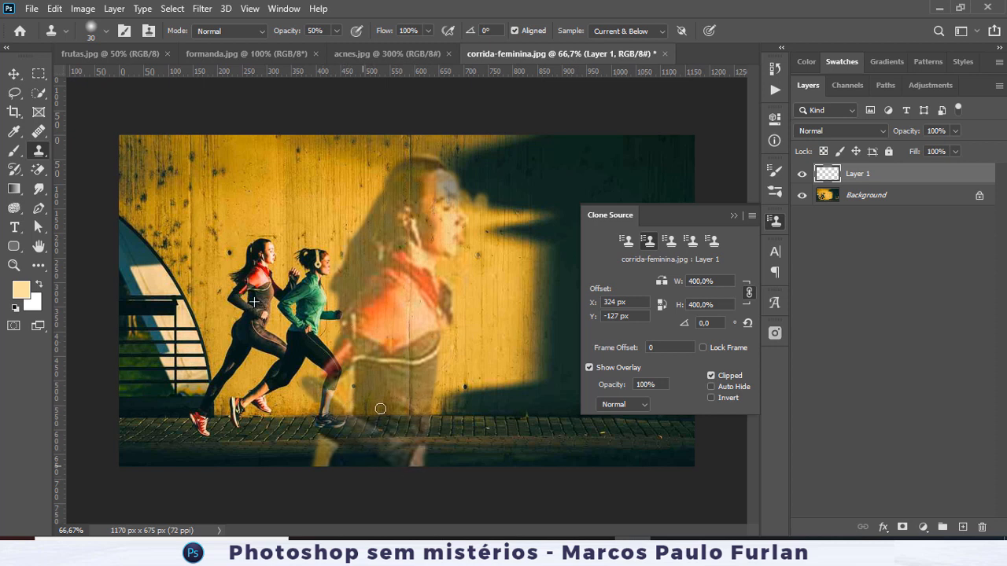
mouse_move(453, 323)
left_mouse_down()
mouse_move(479, 338)
mouse_move(484, 353)
mouse_move(449, 297)
mouse_move(483, 334)
mouse_move(461, 354)
mouse_move(442, 349)
mouse_move(438, 369)
mouse_move(420, 378)
mouse_move(452, 383)
mouse_move(417, 481)
mouse_move(443, 379)
mouse_move(420, 454)
left_mouse_up()
mouse_move(413, 291)
left_mouse_down()
mouse_move(419, 211)
mouse_move(397, 168)
mouse_move(429, 199)
left_mouse_up()
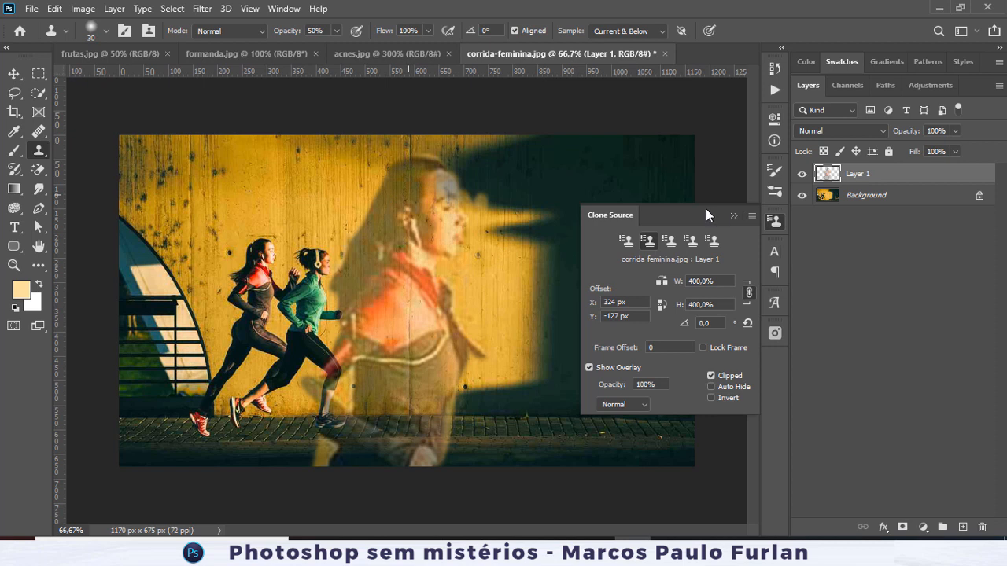
Hide the Background to examine the enlarged clone alone, and show and select the Background again.
left_click(801, 195)
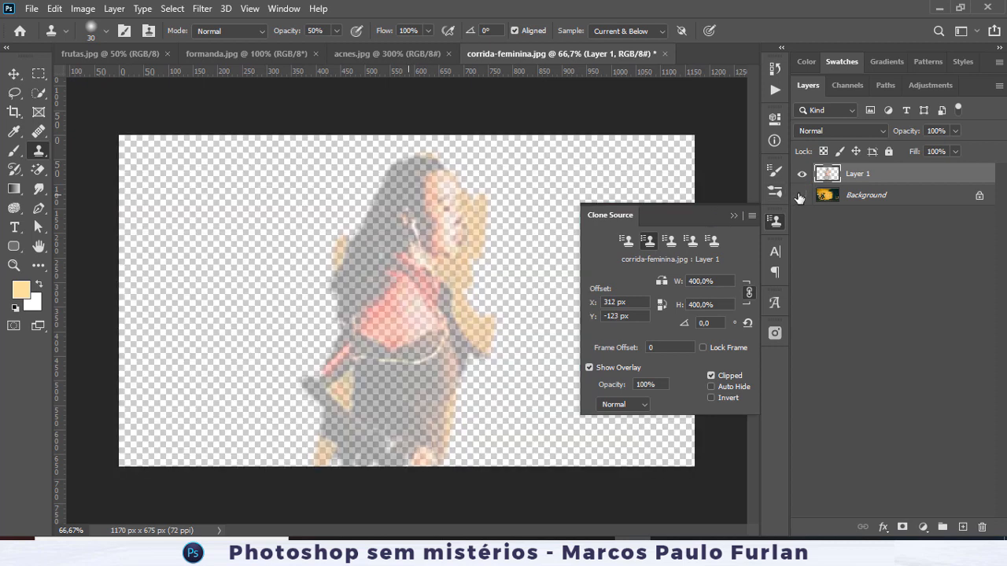
left_click(831, 199)
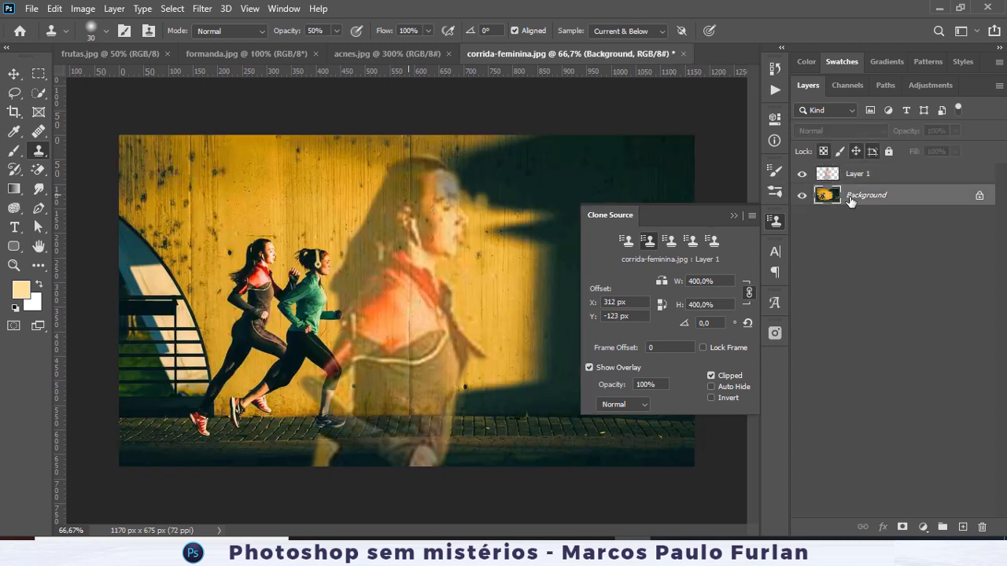
left_click(40, 95)
left_click(290, 251)
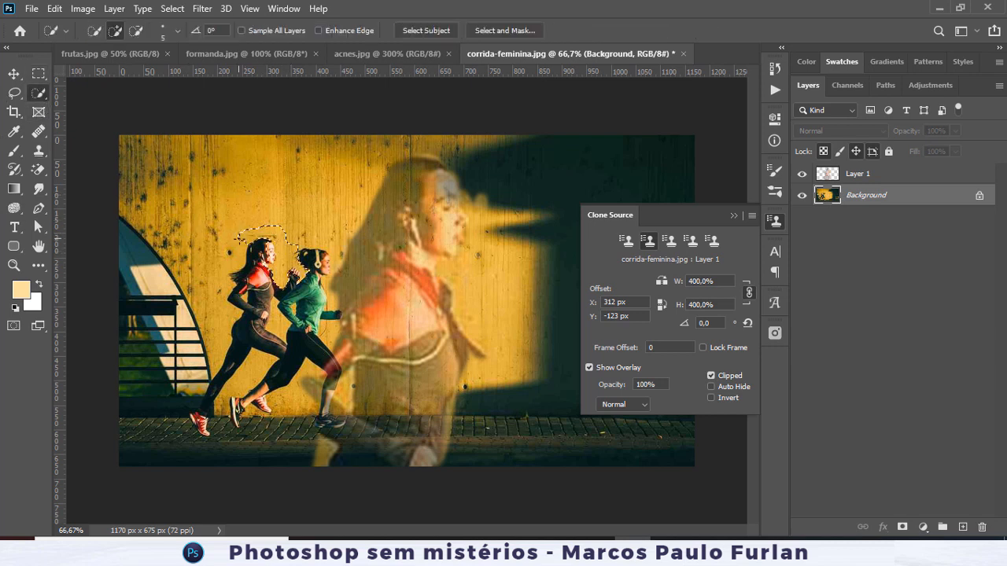
key("ctrl+d")
Remove both runners from the Background using the Spot Healing Brush at 80 px with the Content-Aware type.
left_click(34, 130)
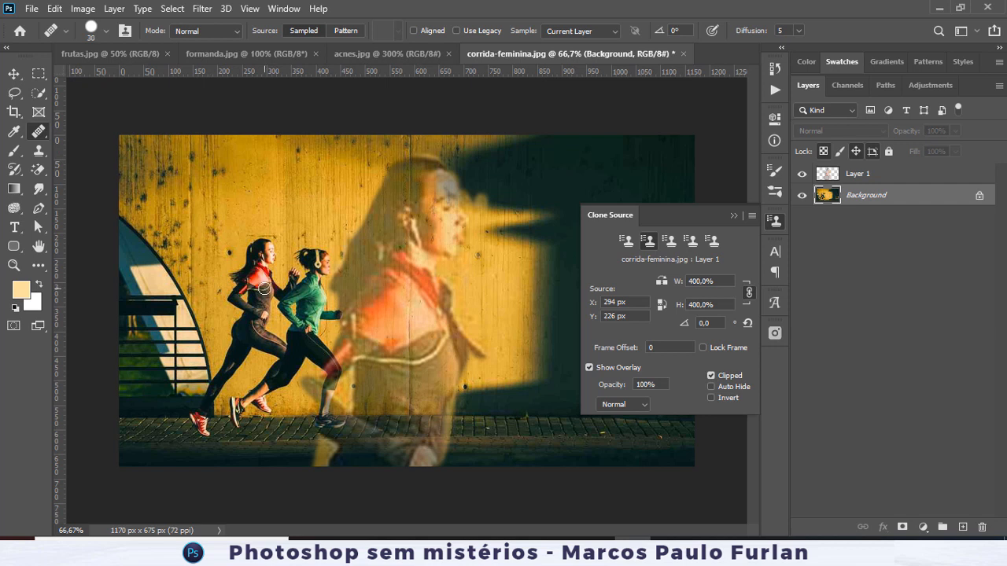
key("bracketright")
key("bracketright")
left_click_drag(256, 258, 210, 409)
right_click(37, 131)
left_click(110, 132)
mouse_move(252, 260)
left_mouse_down()
mouse_move(227, 386)
mouse_move(250, 409)
mouse_move(291, 268)
mouse_move(330, 303)
mouse_move(338, 346)
mouse_move(330, 400)
mouse_move(254, 412)
mouse_move(298, 366)
mouse_move(251, 263)
mouse_move(313, 279)
left_mouse_up()
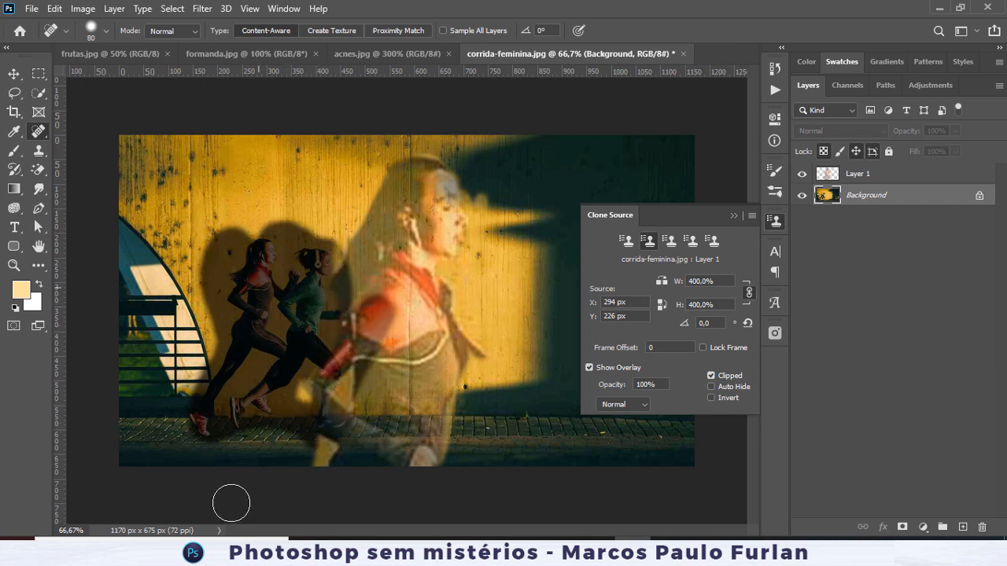
mouse_move(277, 411)
left_mouse_down()
mouse_move(288, 371)
mouse_move(240, 349)
mouse_move(261, 365)
mouse_move(259, 380)
mouse_move(291, 363)
mouse_move(311, 401)
left_mouse_up()
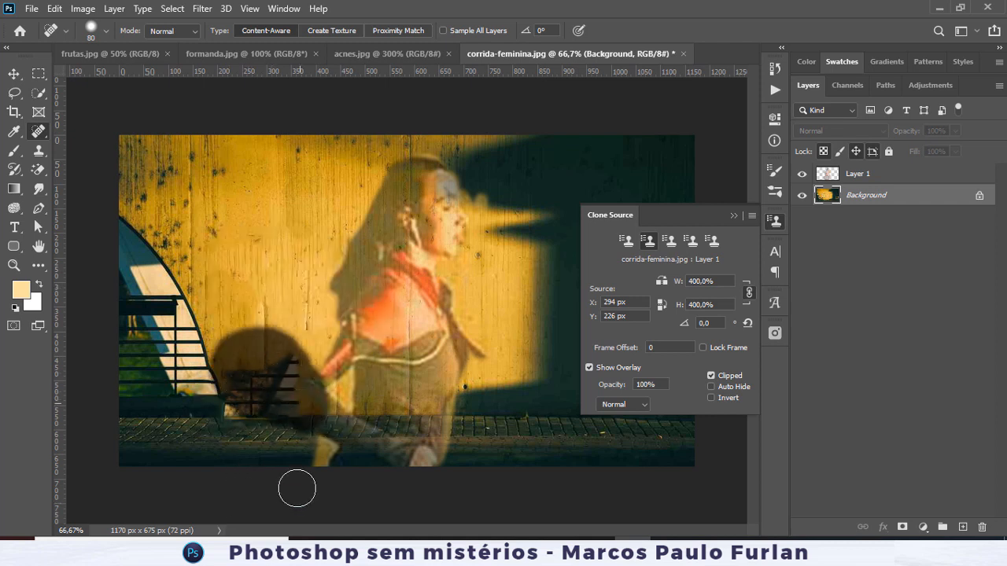
left_click_drag(236, 382, 330, 405)
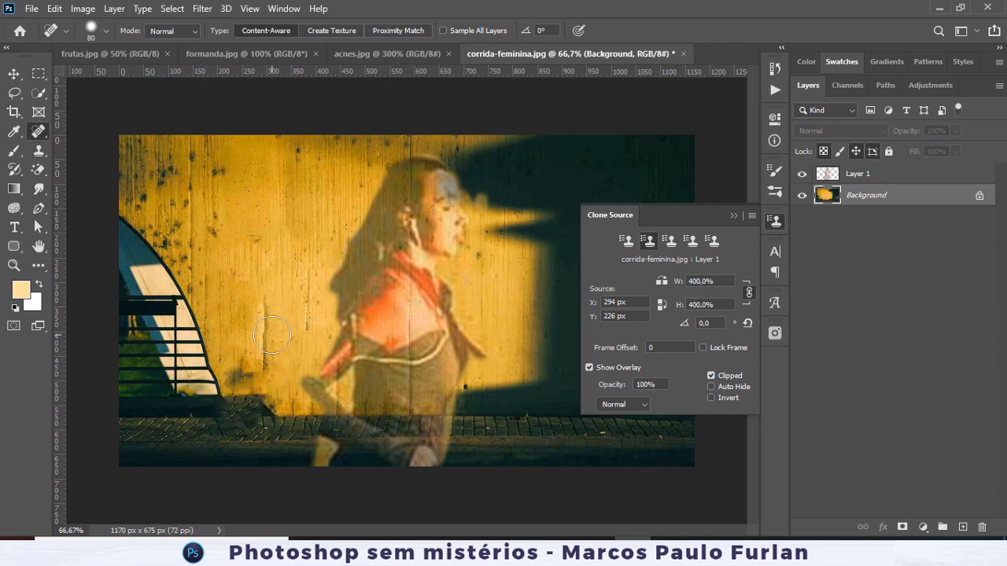
Sample the wall's base with an 80 px Clone Stamp for repairing the healed area, and hide Layer 1.
key("s")
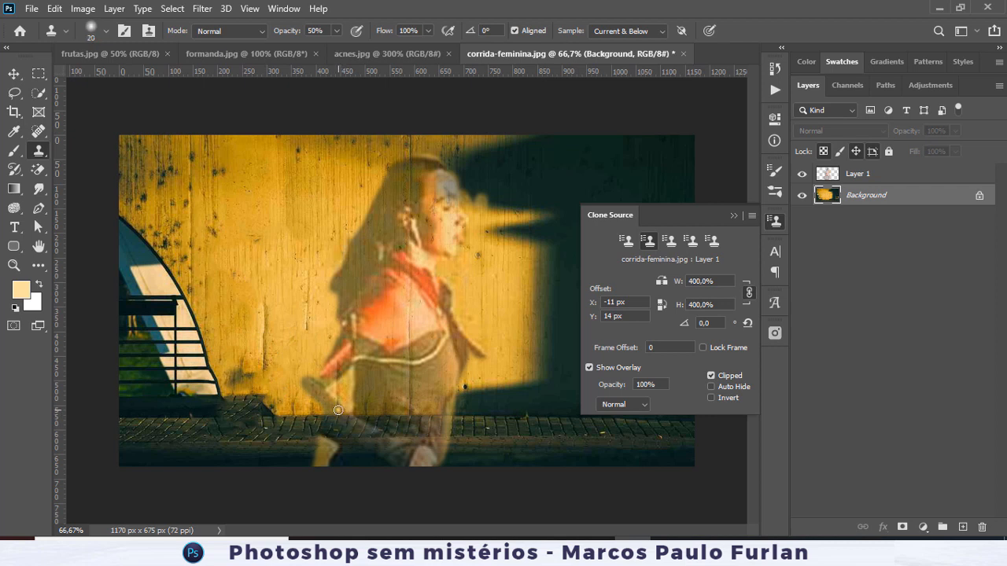
key("bracketright")
key("bracketright")
key("bracketright")
key("bracketright")
left_click(327, 415, "alt")
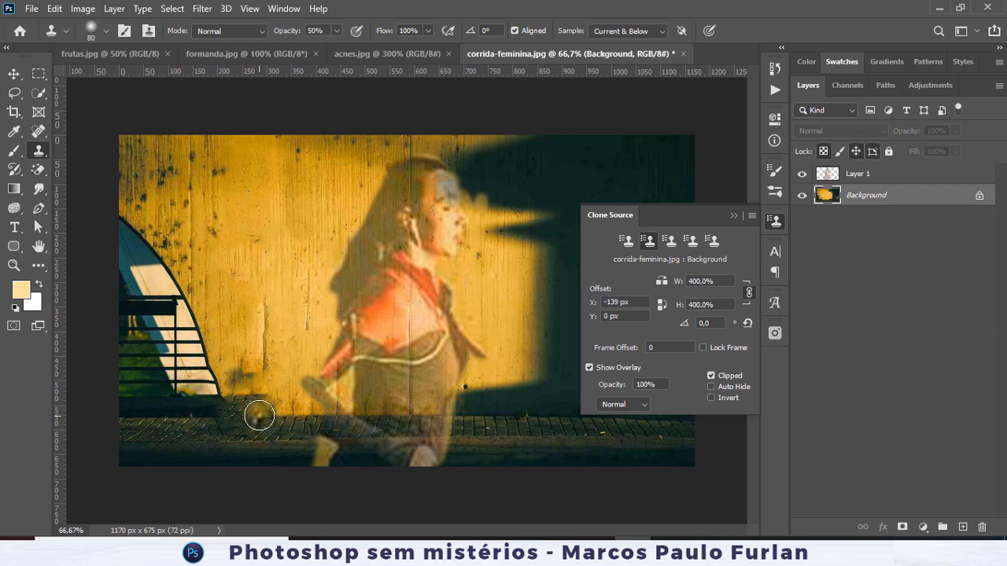
left_click(801, 174)
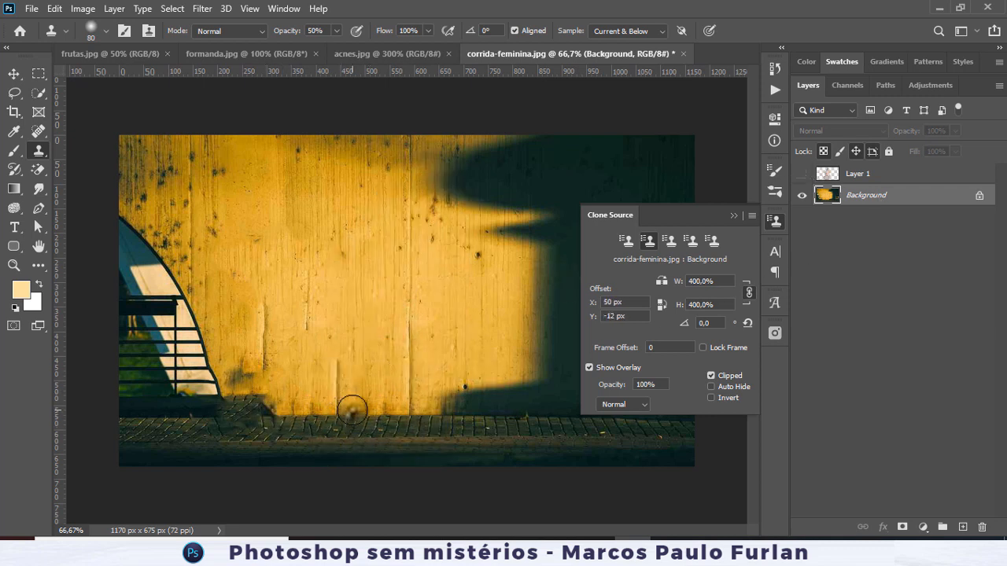
Try to clone the wall's base over the dark remnant beside the arch with the 400% second source, and undo the strokes.
key("]")
left_click(353, 410)
key("ctrl+z")
left_click(364, 415, "alt")
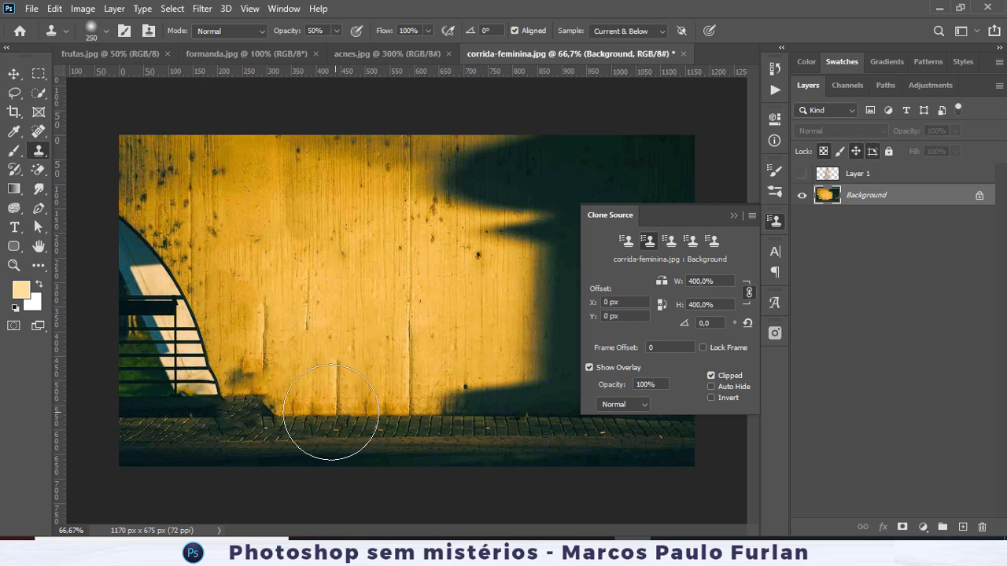
left_click(267, 411)
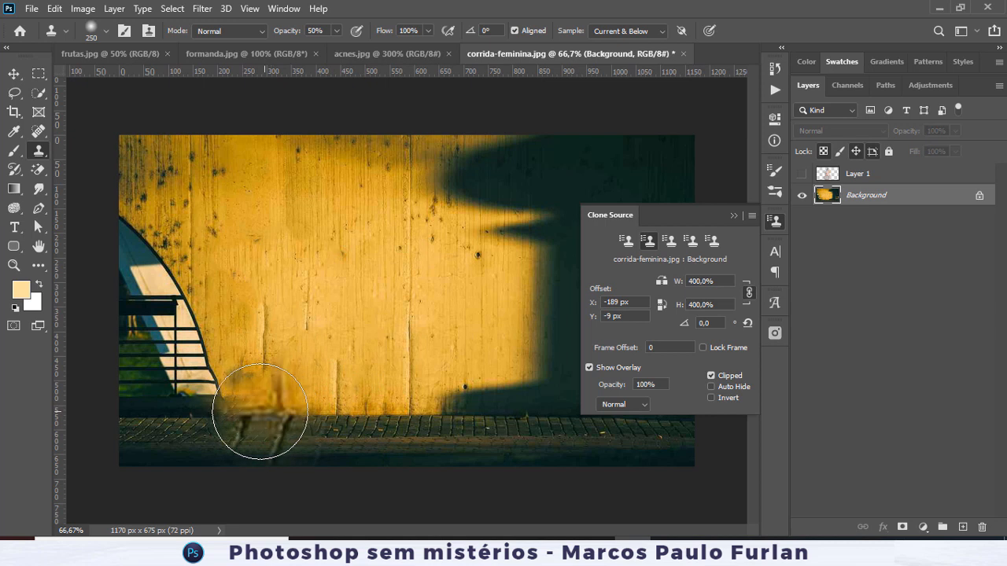
left_click(216, 414)
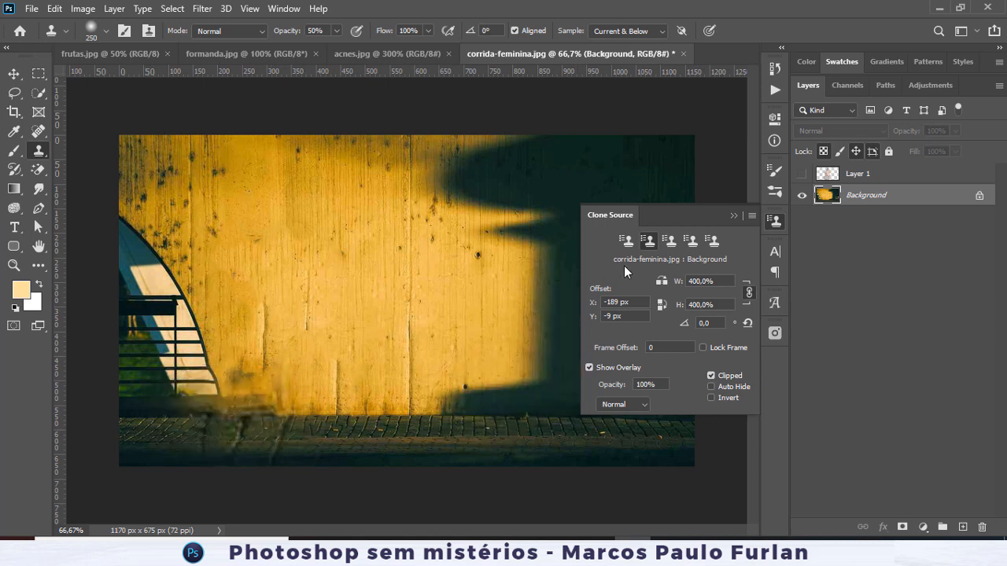
key("ctrl+z")
key("ctrl+z")
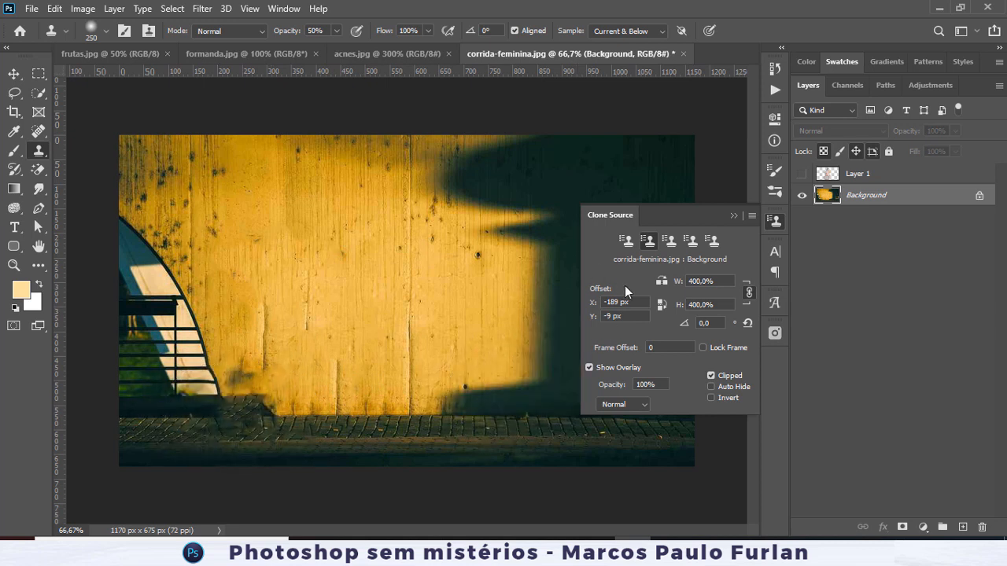
Clone the wall's base over the dark remnant beside the arch using the first source at 100% scale and a 250 px brush.
left_click(626, 241)
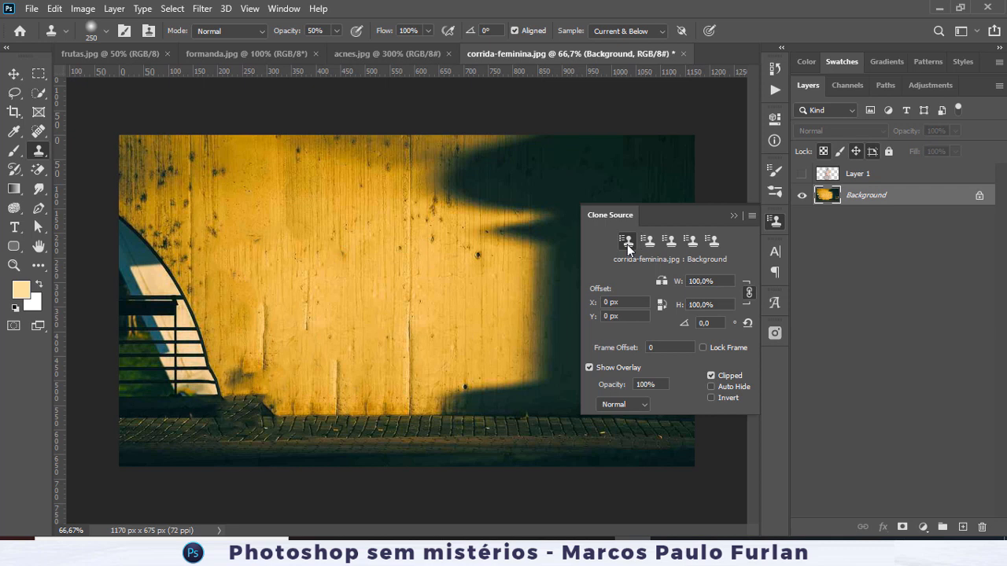
left_click(345, 415, "alt")
left_click(259, 415)
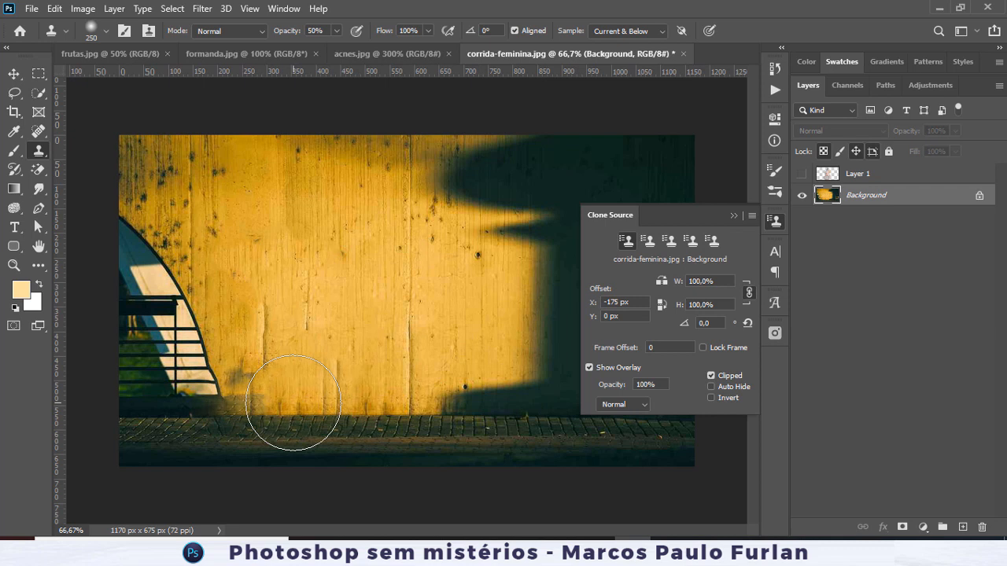
left_click(336, 414, "alt")
left_click(256, 410)
left_click(254, 415)
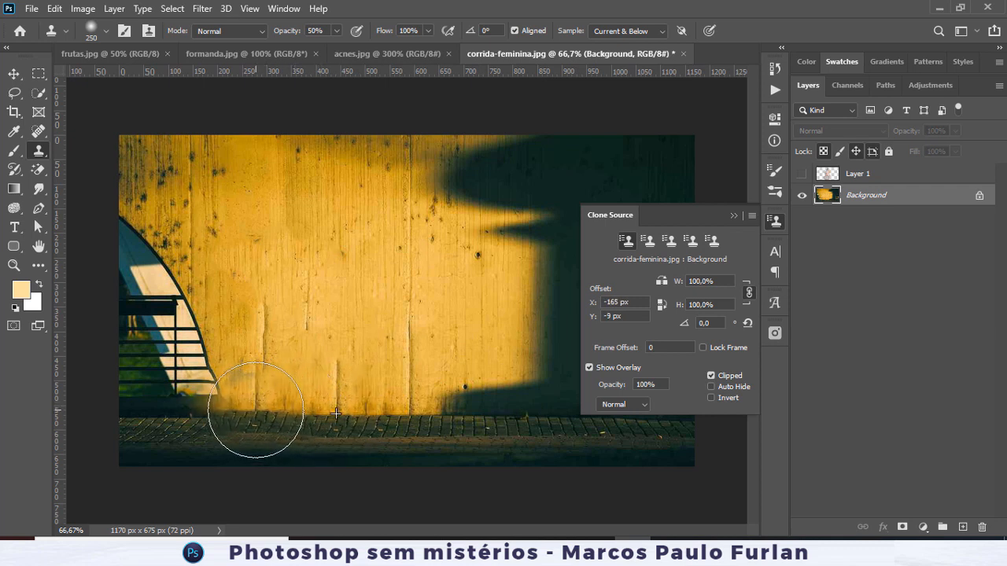
Show Layer 1 and erase the part of the enlarged runner that overlaps the pavement with a 175 px Eraser.
left_click(801, 173)
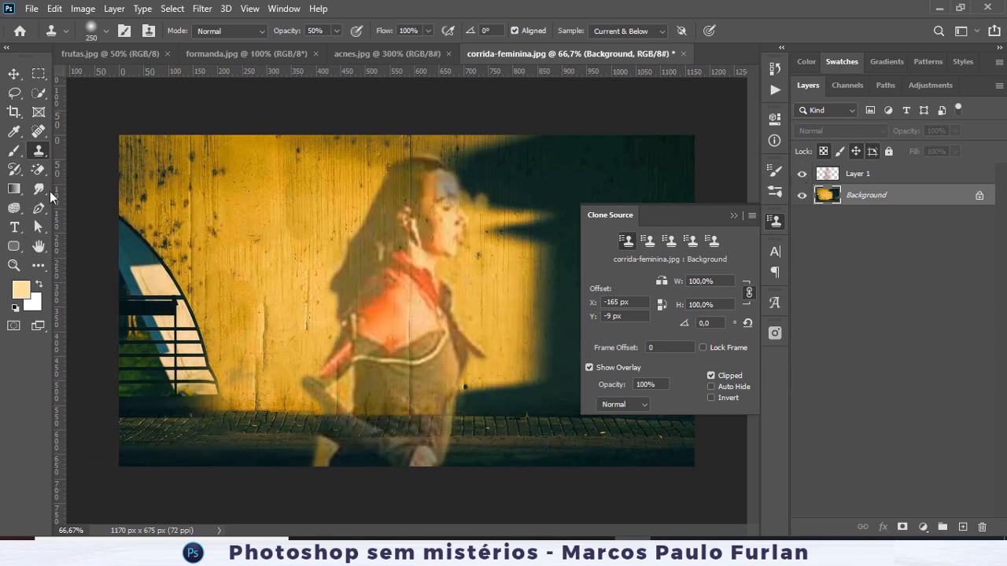
left_click(38, 170)
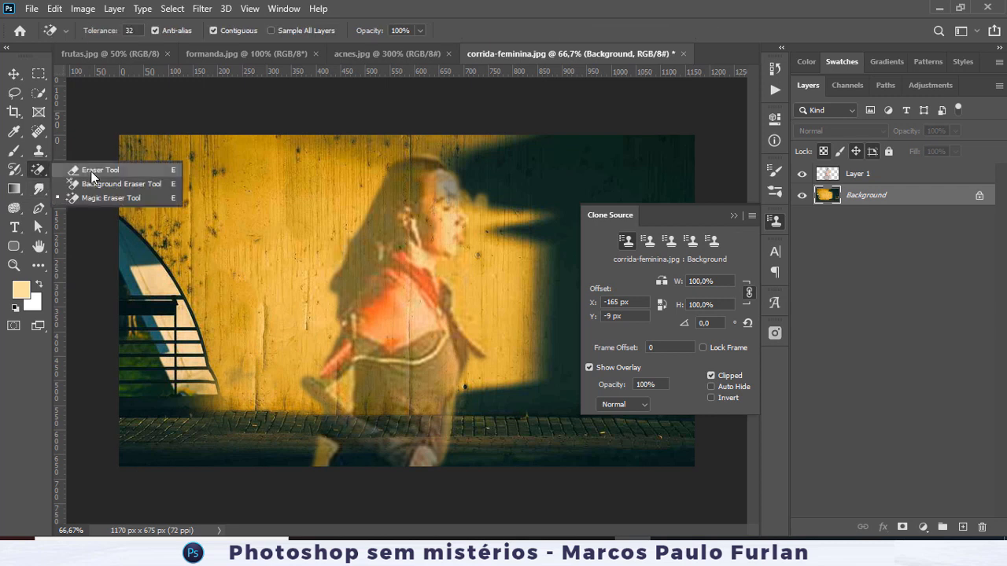
left_click(94, 171)
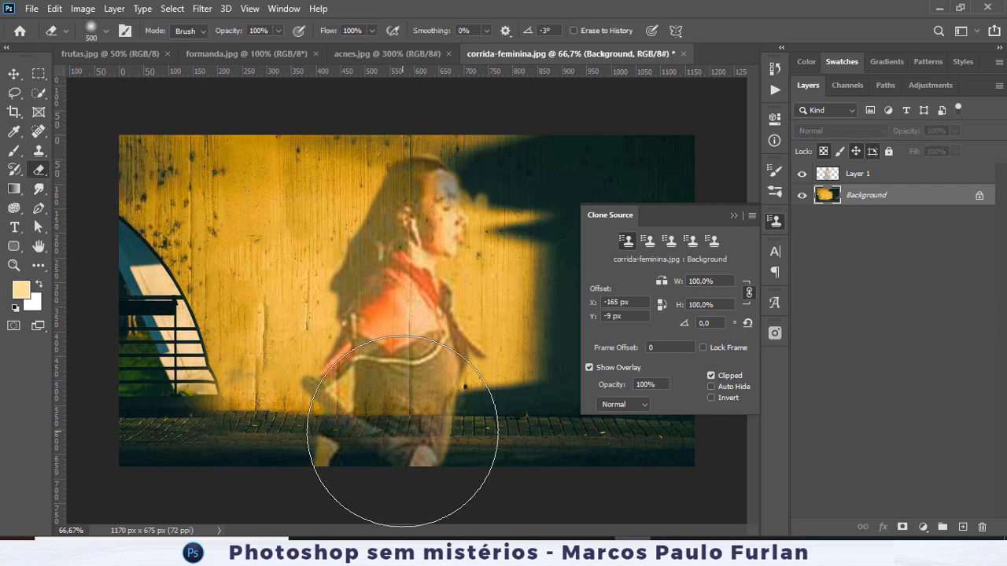
key("bracketleft")
key("bracketleft")
key("bracketleft")
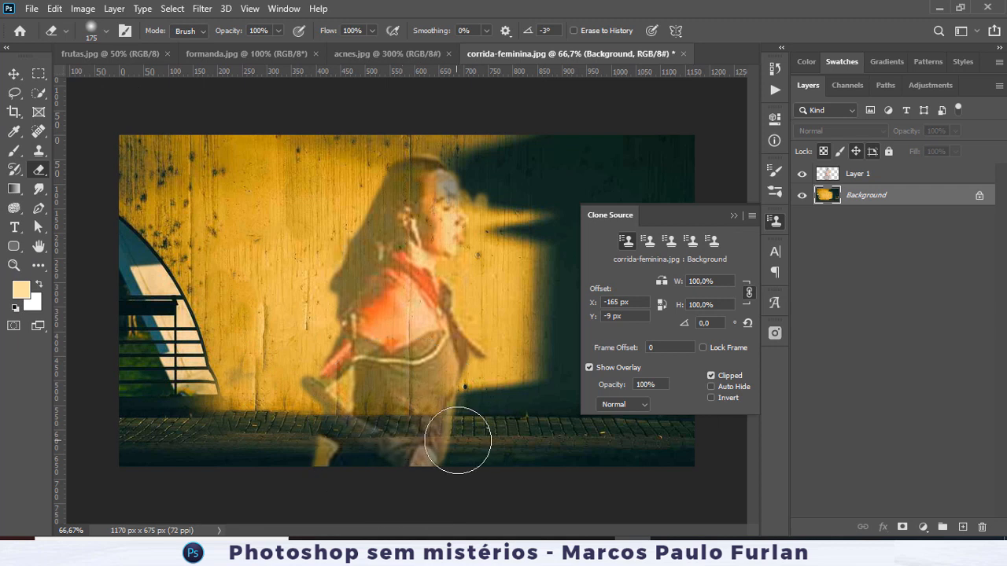
mouse_move(461, 456)
left_mouse_down()
mouse_move(401, 461)
mouse_move(472, 458)
left_mouse_up()
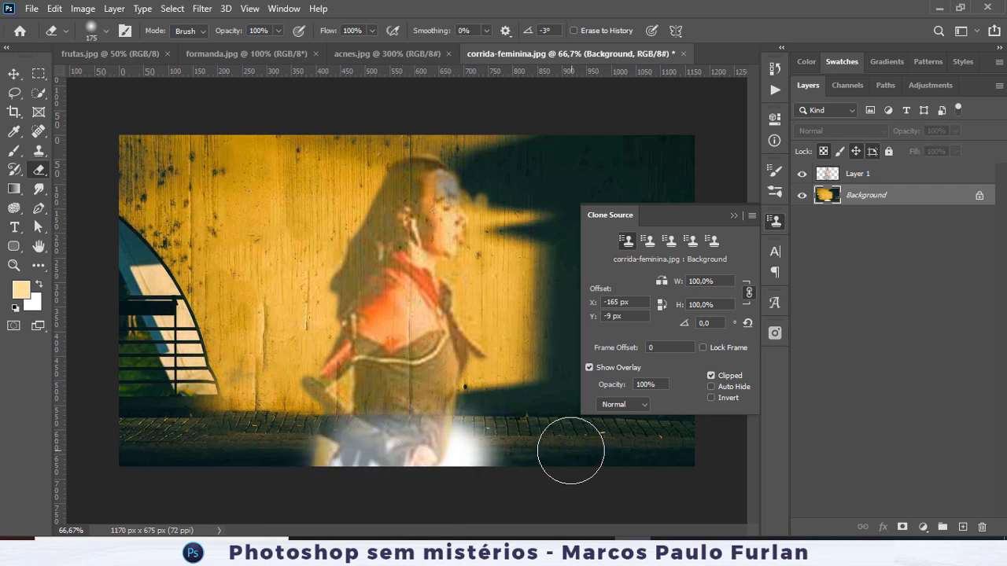
key("ctrl+z")
left_click(881, 179)
mouse_move(452, 477)
left_mouse_down()
mouse_move(372, 463)
mouse_move(462, 457)
mouse_move(388, 454)
mouse_move(408, 435)
left_mouse_up()
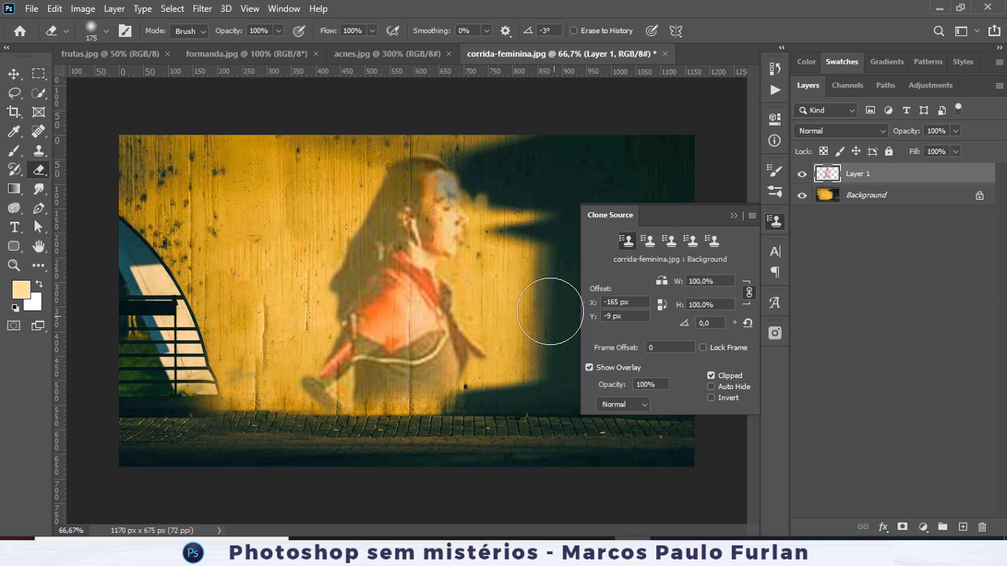
Close corrida-feminina.jpg without saving its changes.
left_click(648, 241)
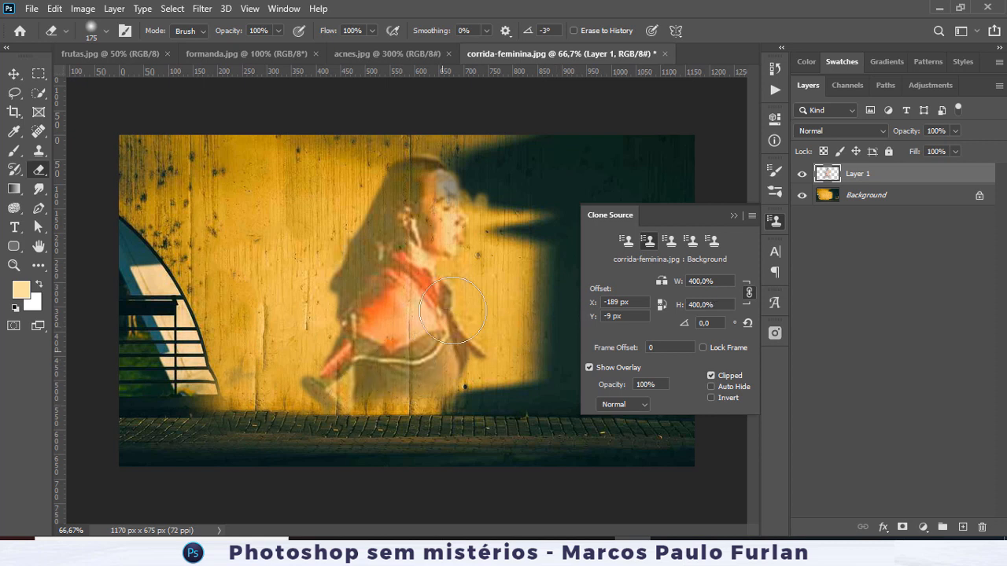
left_click(665, 53)
left_click(512, 221)
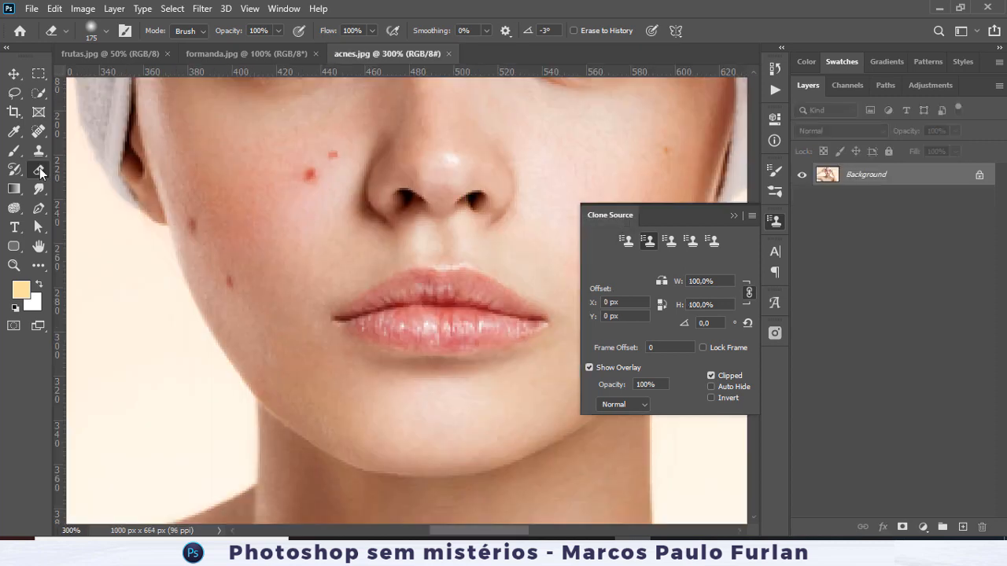
Switch to frutas.jpg, collapse the Clone Source panel, and choose the standard Eraser tool.
left_click(134, 52)
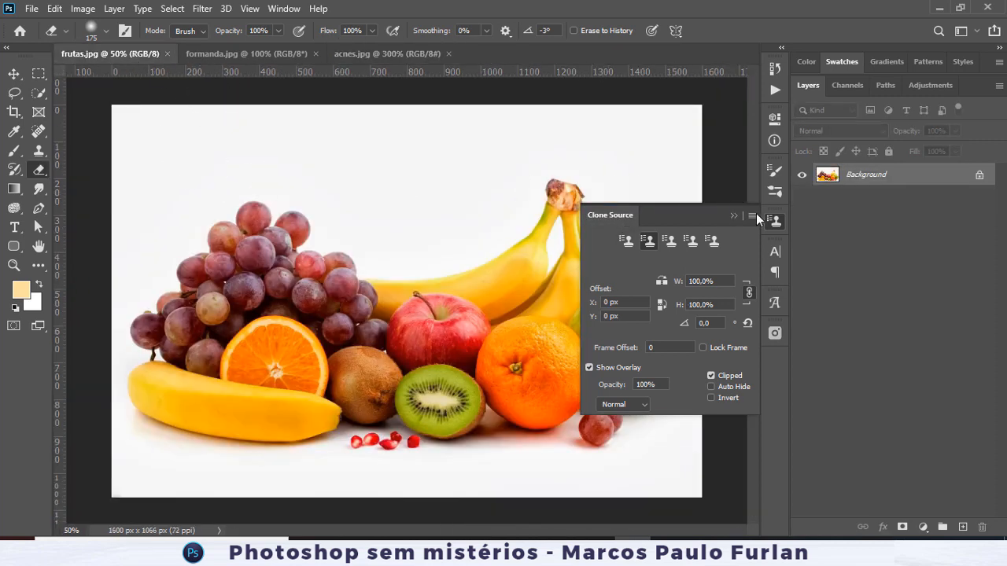
left_click(775, 221)
right_click(41, 171)
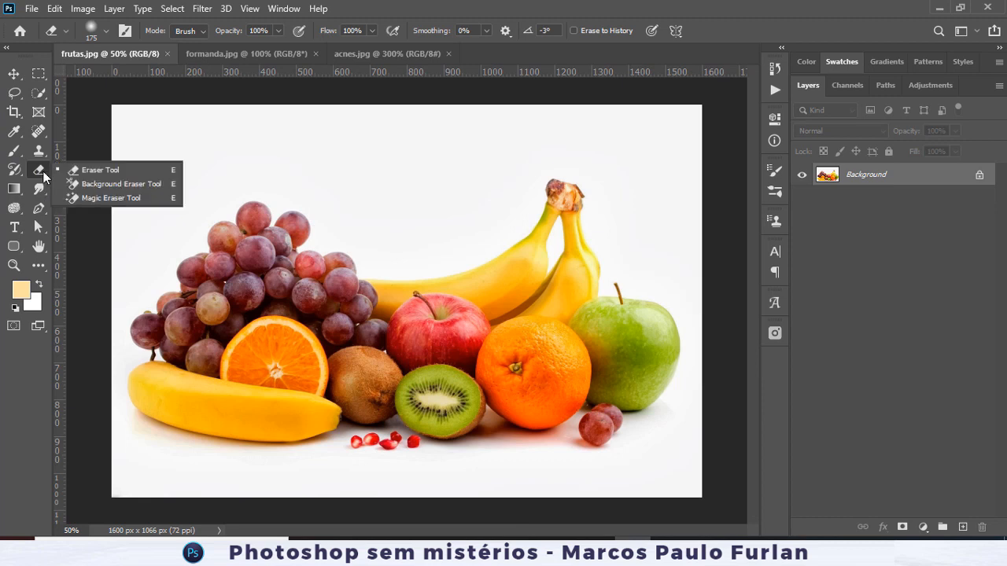
left_click(101, 169)
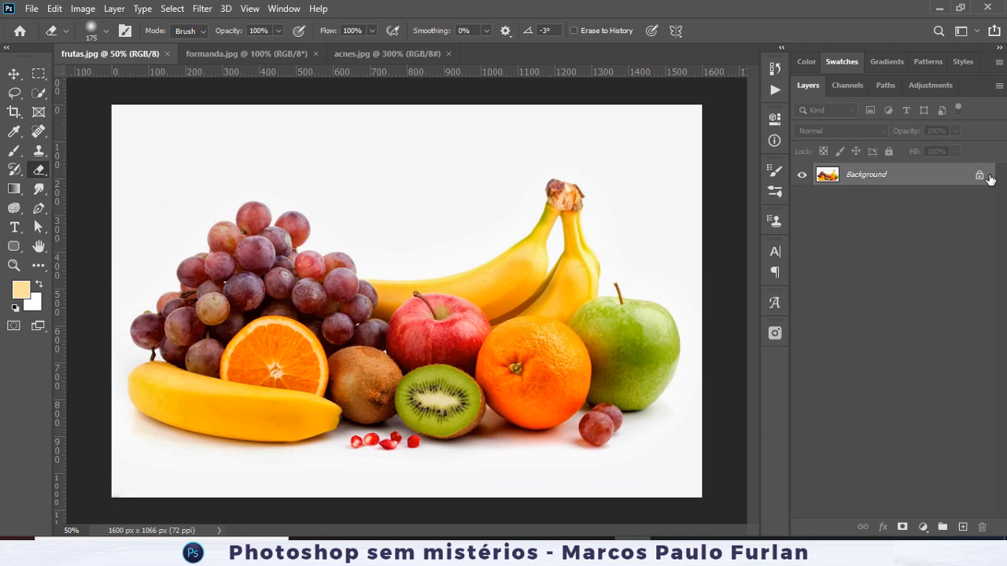
Try erasing the green apple, whole orange and upper bananas with the 175 px Eraser, and revert frutas.jpg.
mouse_move(565, 196)
left_mouse_down()
mouse_move(493, 286)
mouse_move(538, 260)
mouse_move(544, 292)
mouse_move(584, 185)
mouse_move(516, 241)
mouse_move(595, 234)
mouse_move(632, 366)
mouse_move(614, 434)
mouse_move(515, 362)
mouse_move(528, 351)
mouse_move(429, 403)
left_mouse_up()
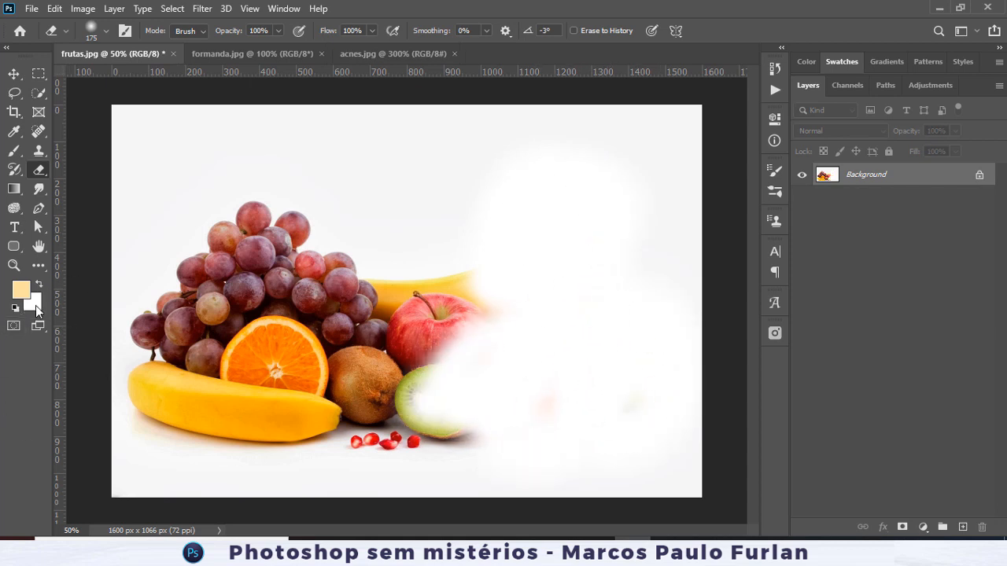
left_click(30, 9)
left_click(77, 201)
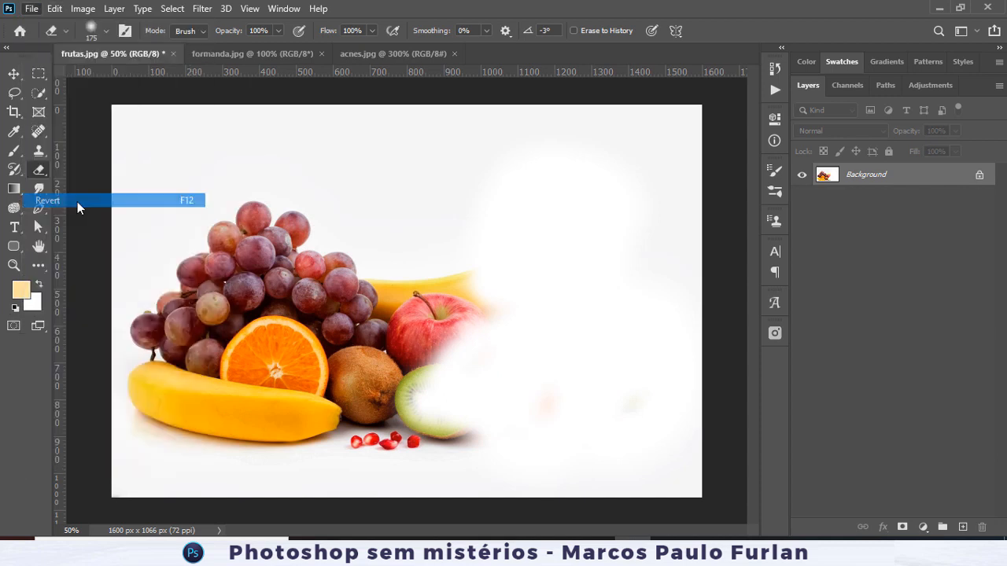
Try the 80 px Background Eraser at 50% tolerance across the white background and the central fruits.
right_click(41, 171)
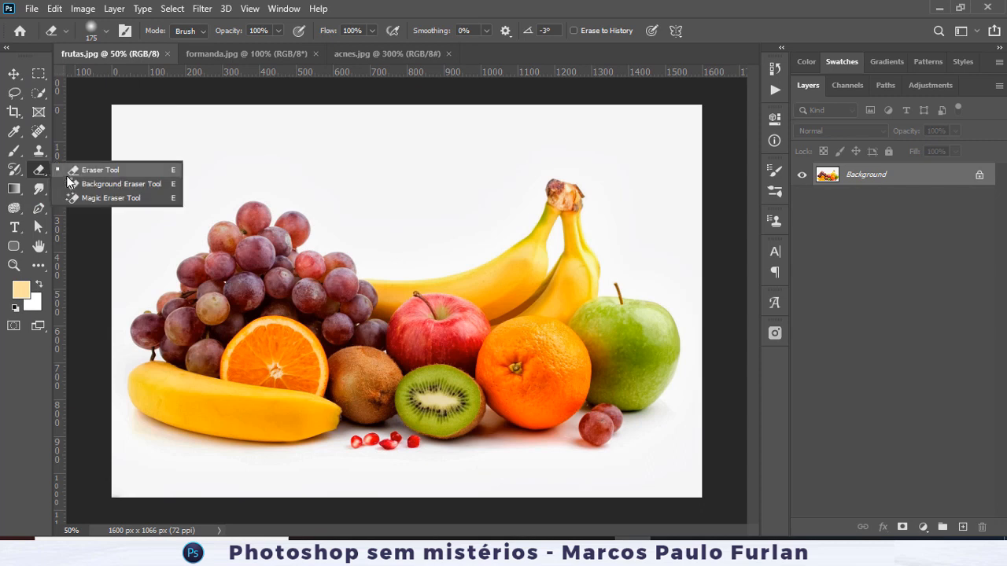
left_click(92, 184)
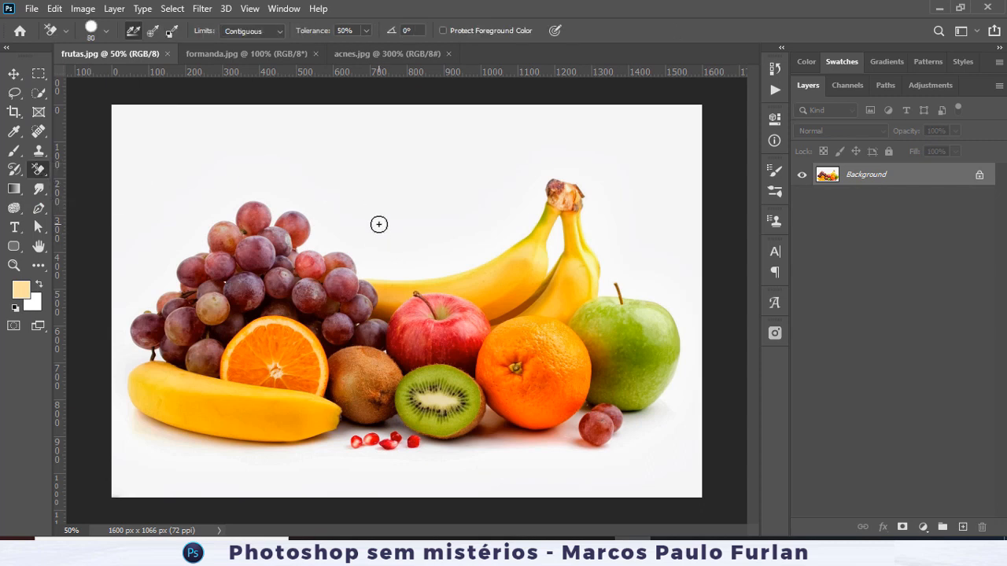
mouse_move(507, 199)
left_mouse_down()
mouse_move(515, 166)
mouse_move(432, 173)
mouse_move(326, 137)
mouse_move(591, 128)
mouse_move(161, 130)
left_mouse_up()
mouse_move(427, 294)
left_mouse_down()
mouse_move(398, 344)
mouse_move(349, 355)
mouse_move(373, 281)
left_mouse_up()
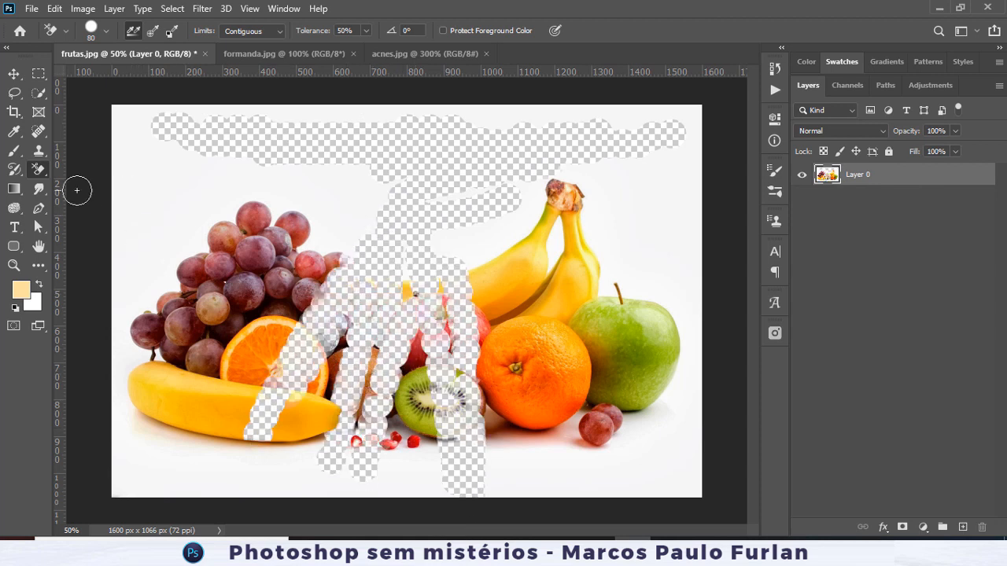
Try removing part of the front banana with the Magic Eraser at tolerance 32, and revert frutas.jpg.
right_click(38, 169)
left_click(98, 198)
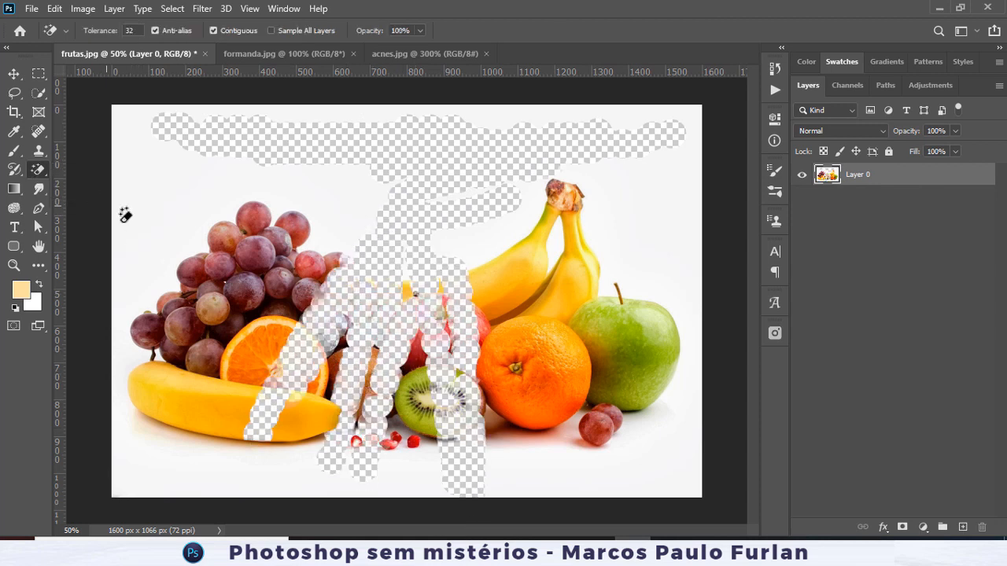
left_click(204, 413)
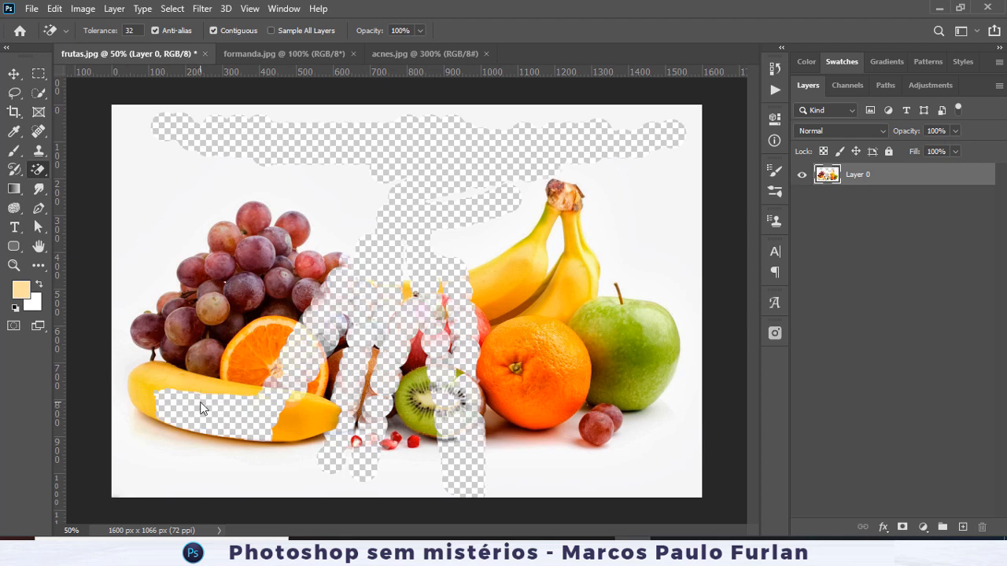
left_click(32, 8)
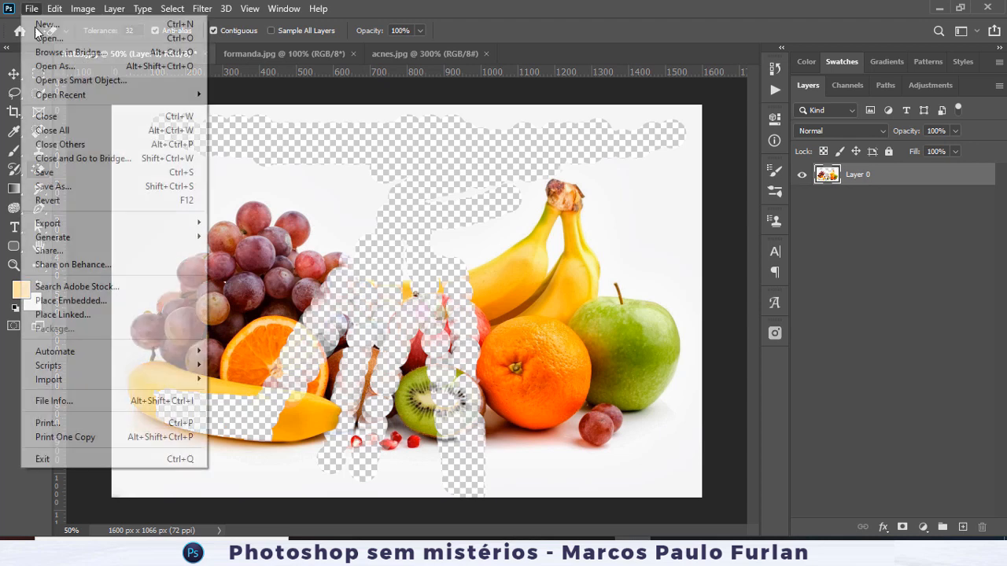
left_click(87, 200)
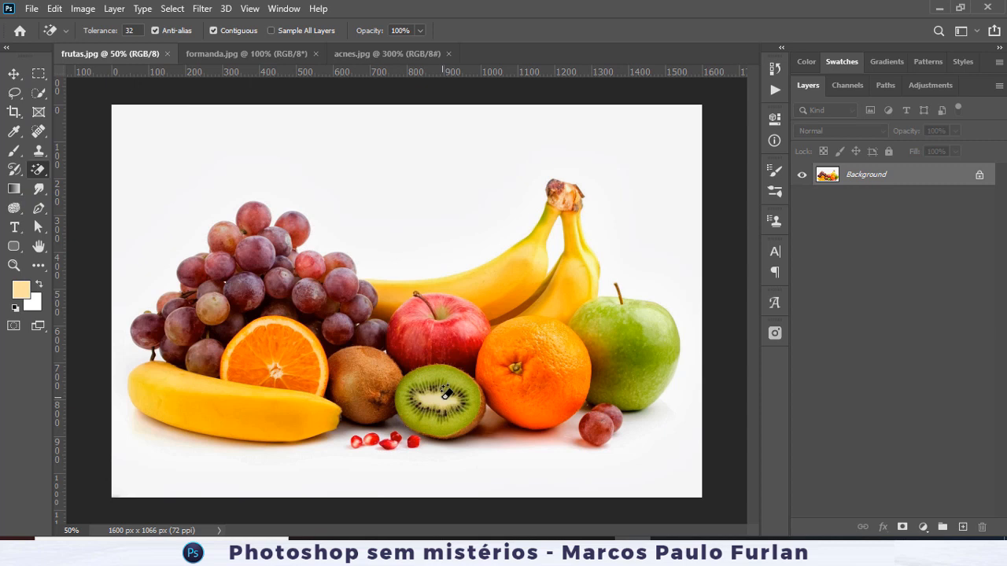
Erase the front banana's yellow areas with the Magic Eraser at tolerance 32.
left_click(290, 420)
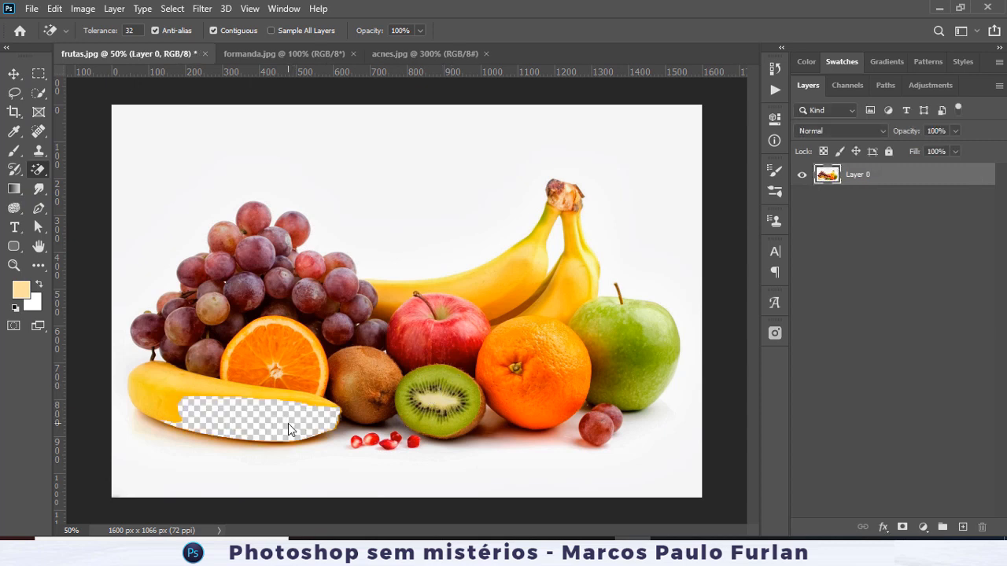
left_click(176, 409)
left_click(181, 386)
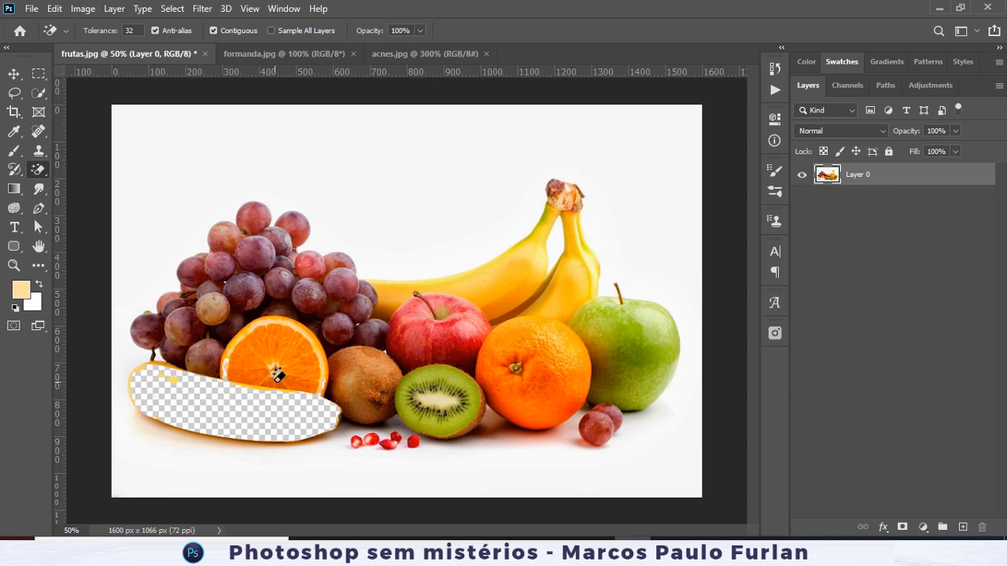
Switch back to the standard Eraser tool and close frutas.jpg without saving its changes.
right_click(36, 169)
left_click(81, 168)
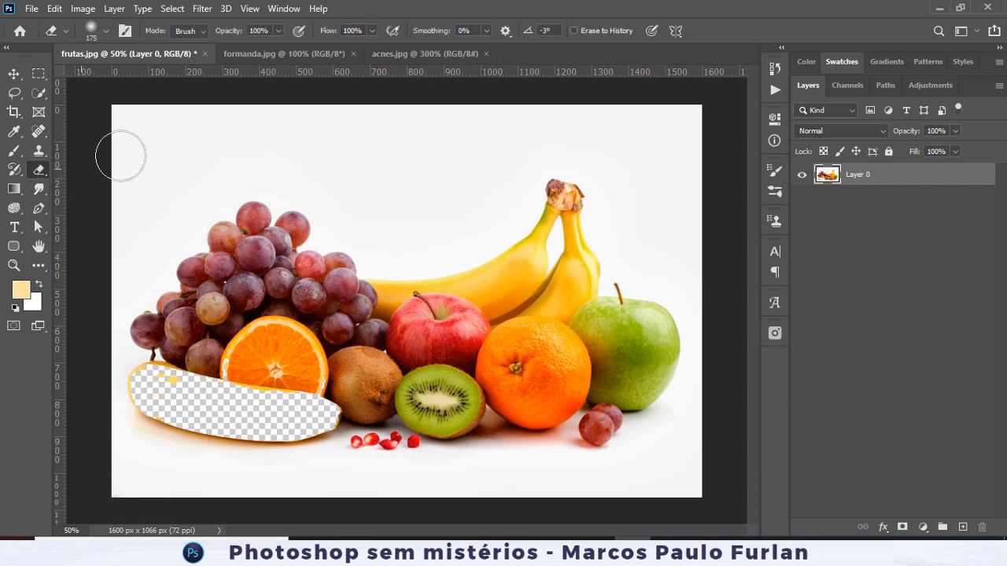
left_click(206, 54)
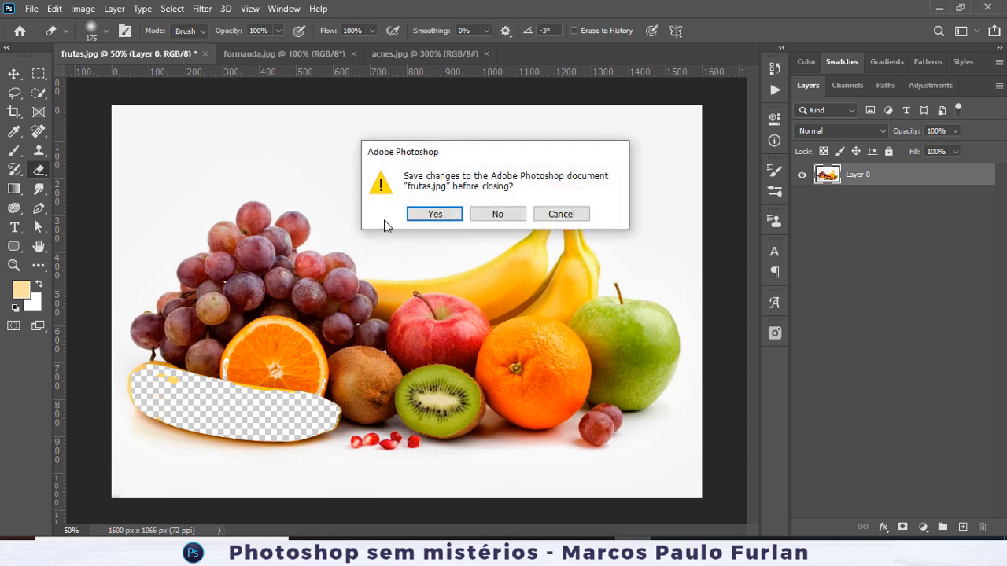
left_click(518, 215)
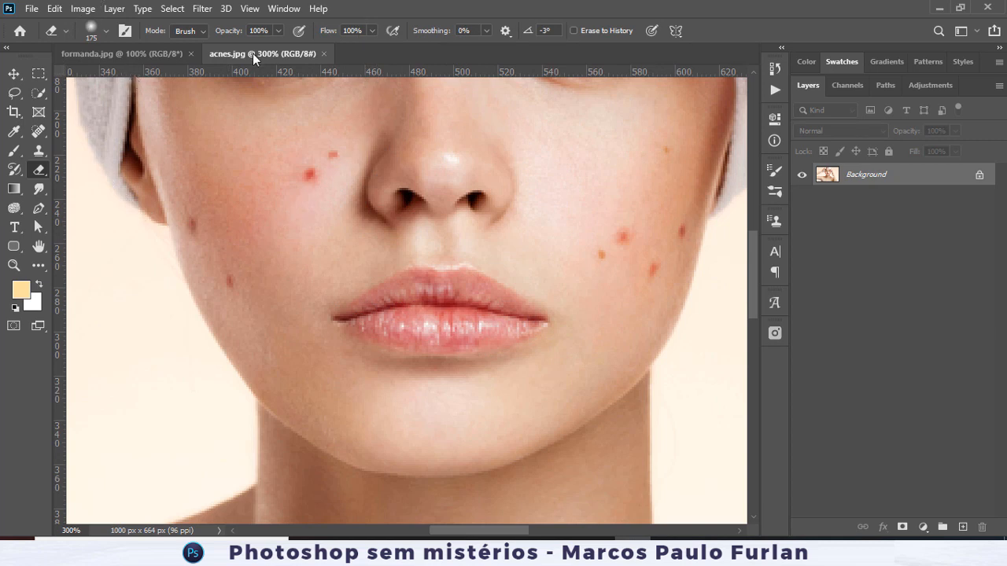
Fit acnes.jpg to the window, switch to formanda.jpg, and choose the Blur tool.
key("ctrl+0")
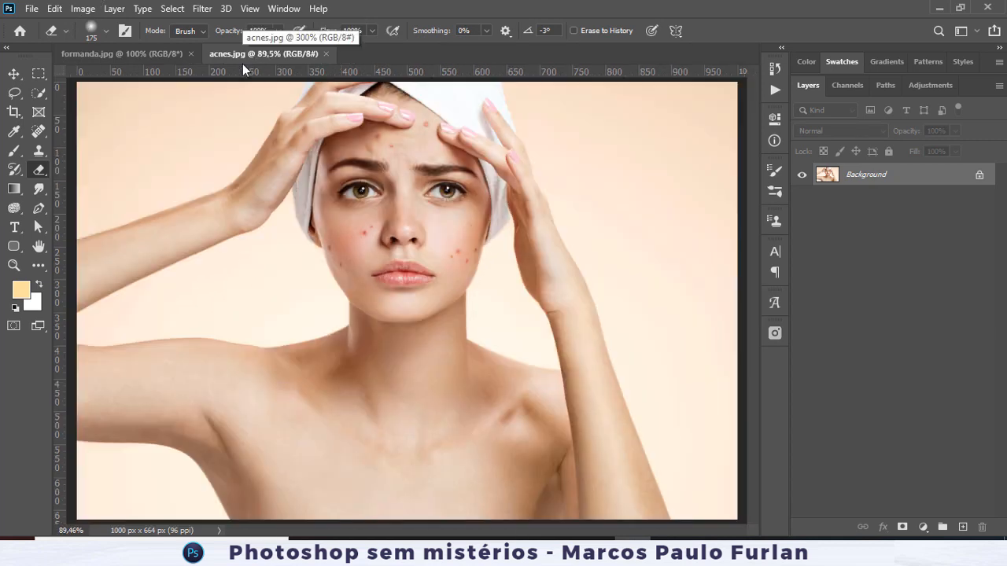
left_click(129, 54)
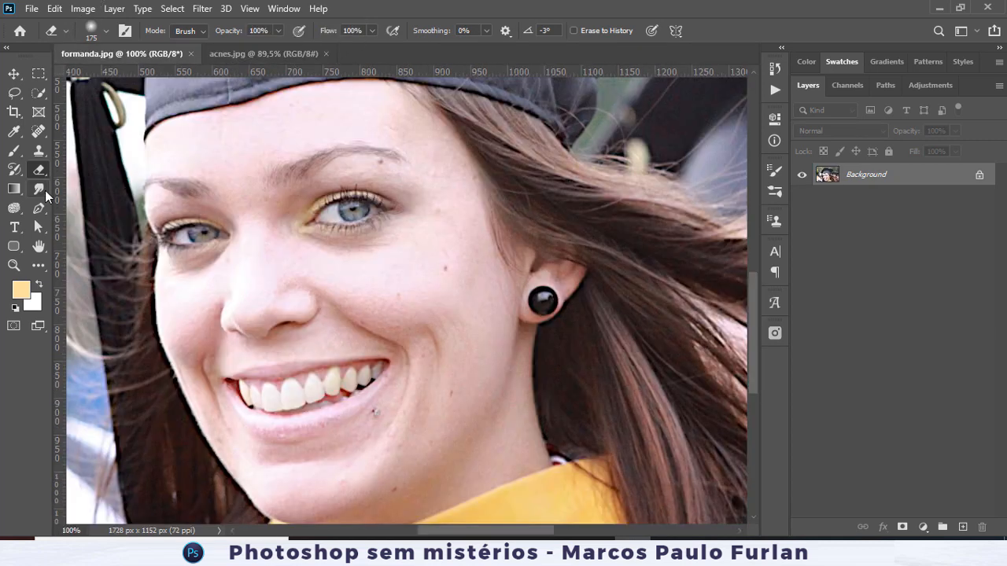
key("ctrl+minus")
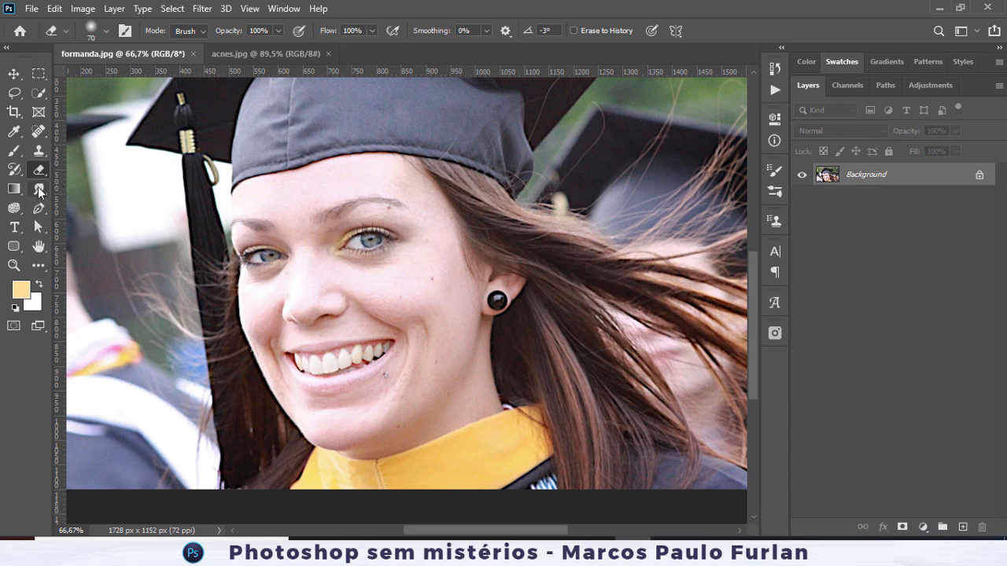
left_click_drag(39, 190, 93, 189)
key("ctrl+plus")
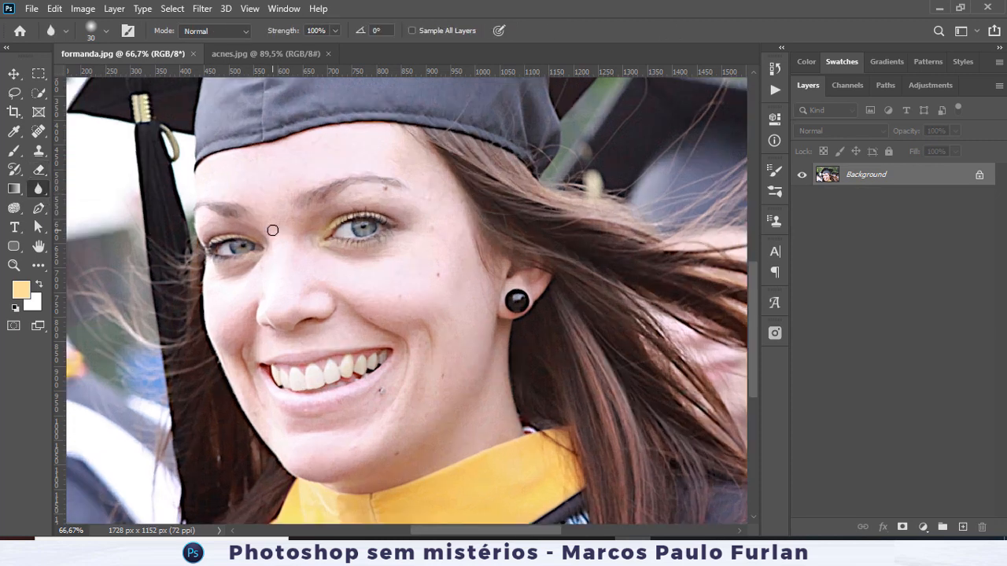
Try blurring the facial blemishes in Normal mode, with the Blur tool at up to 100 px, and revert formanda.jpg.
left_click(190, 36)
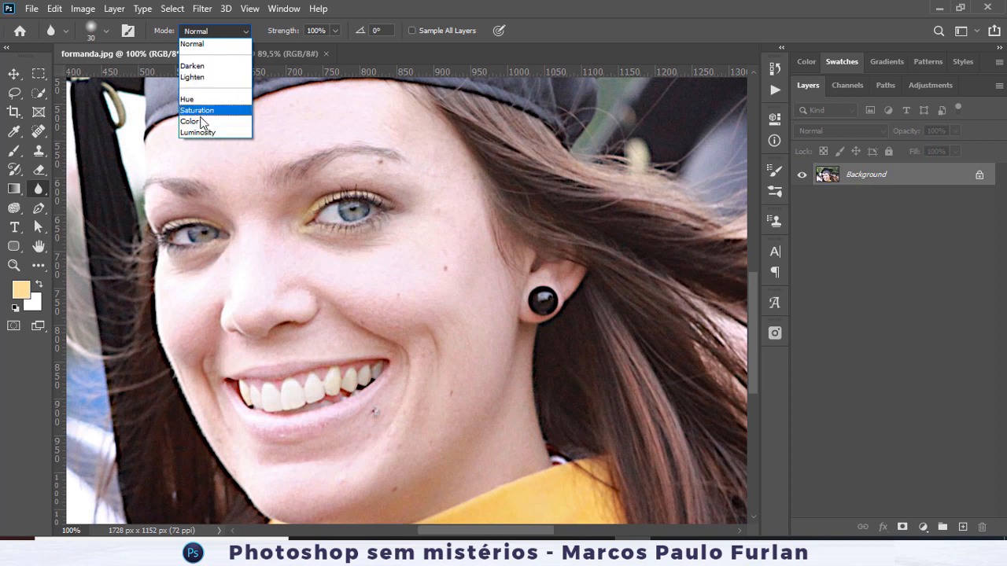
left_click(206, 46)
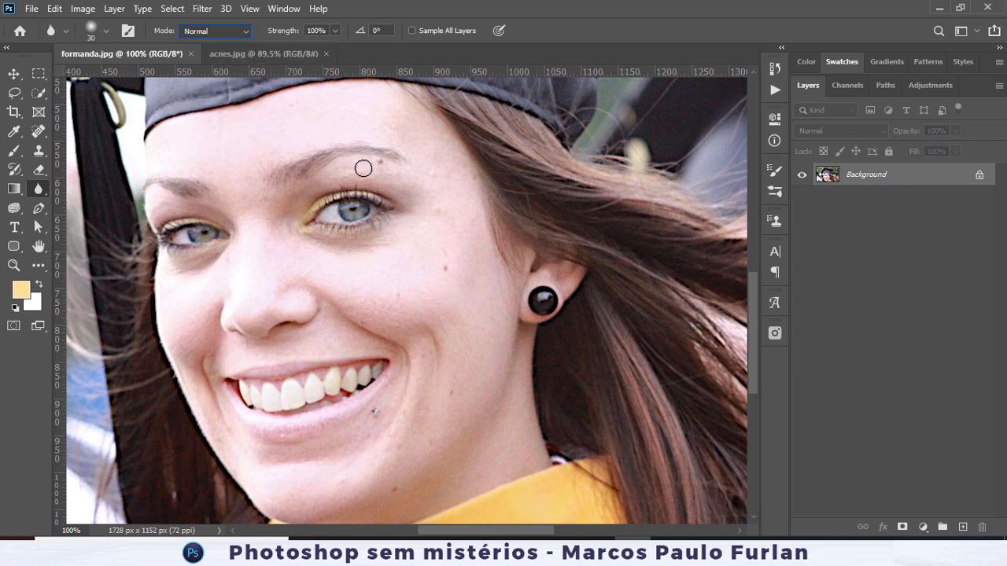
left_click_drag(378, 164, 373, 165)
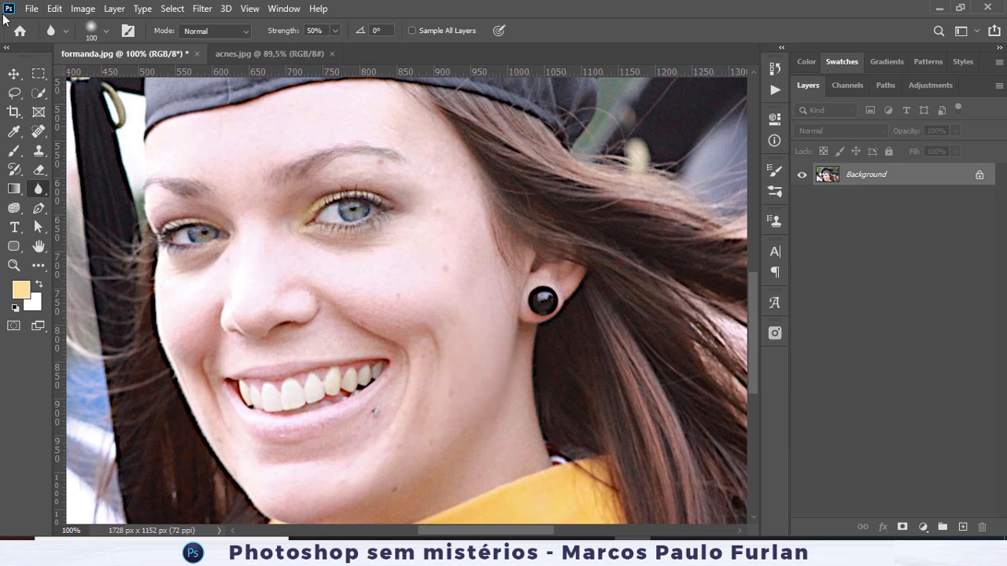
left_click(32, 8)
left_click(93, 199)
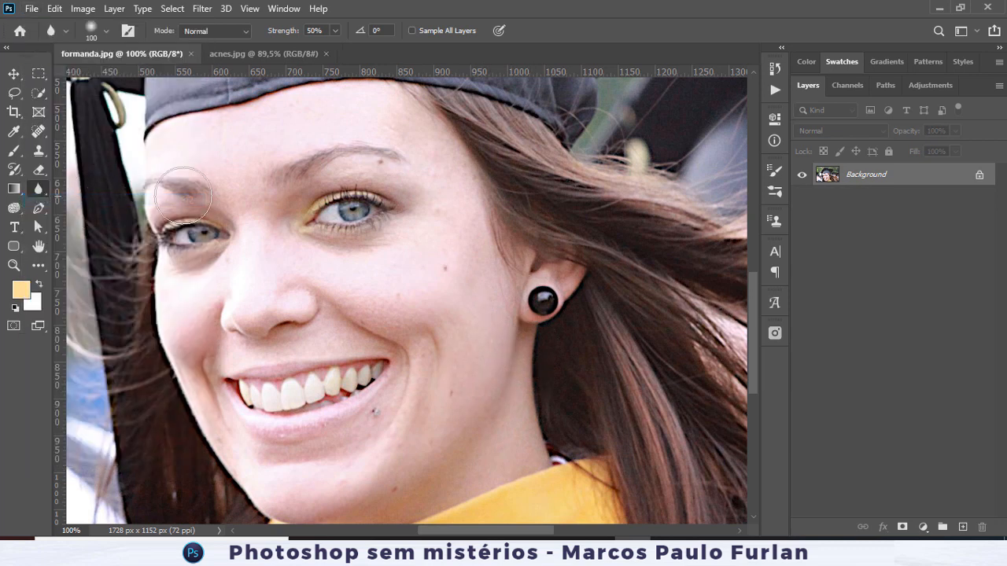
Duplicate the Background layer and smooth the facial skin on the copy with a 100 px Blur tool at 75% strength.
left_click(962, 527)
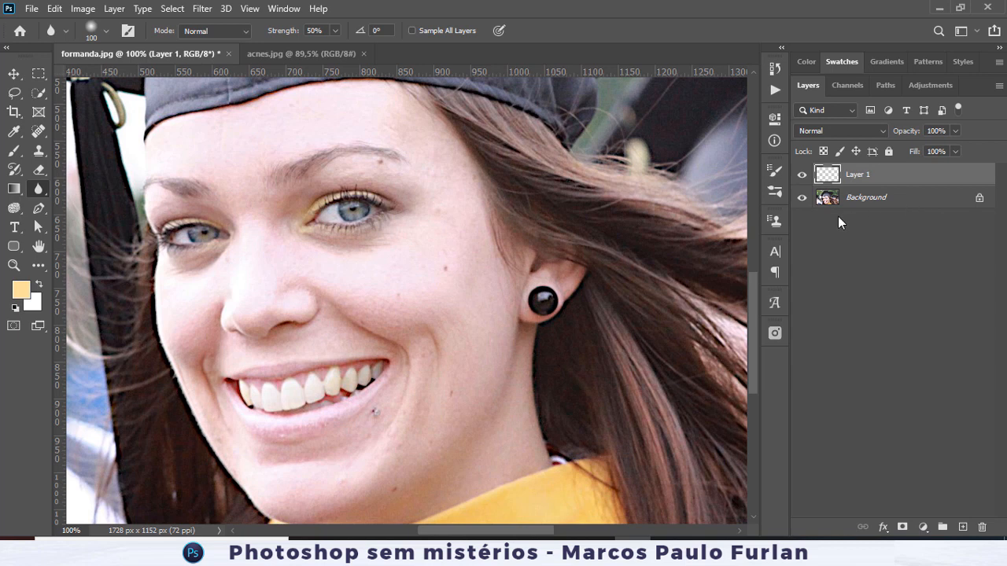
key("ctrl+z")
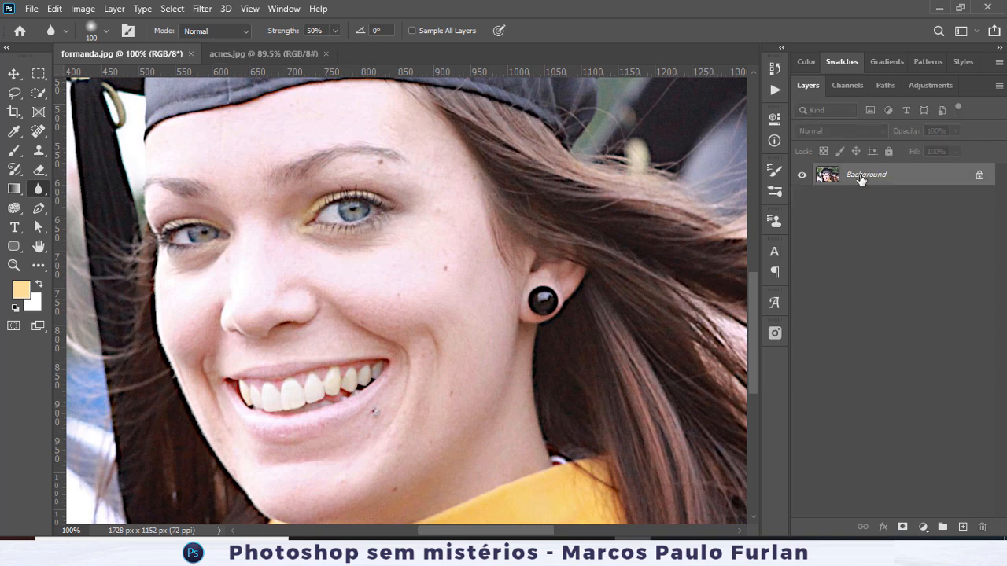
key("ctrl+j")
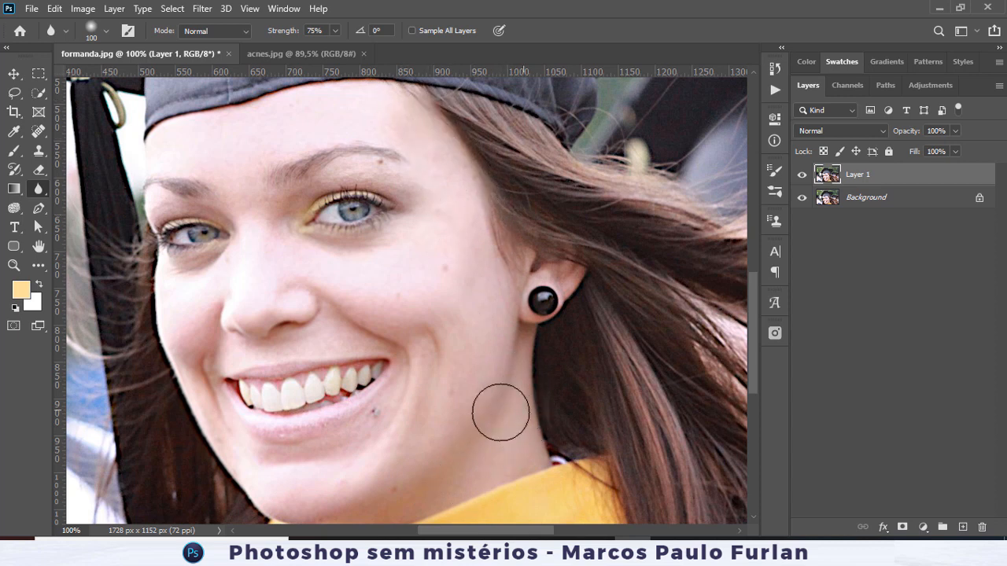
scroll(440, 377, "down", 1)
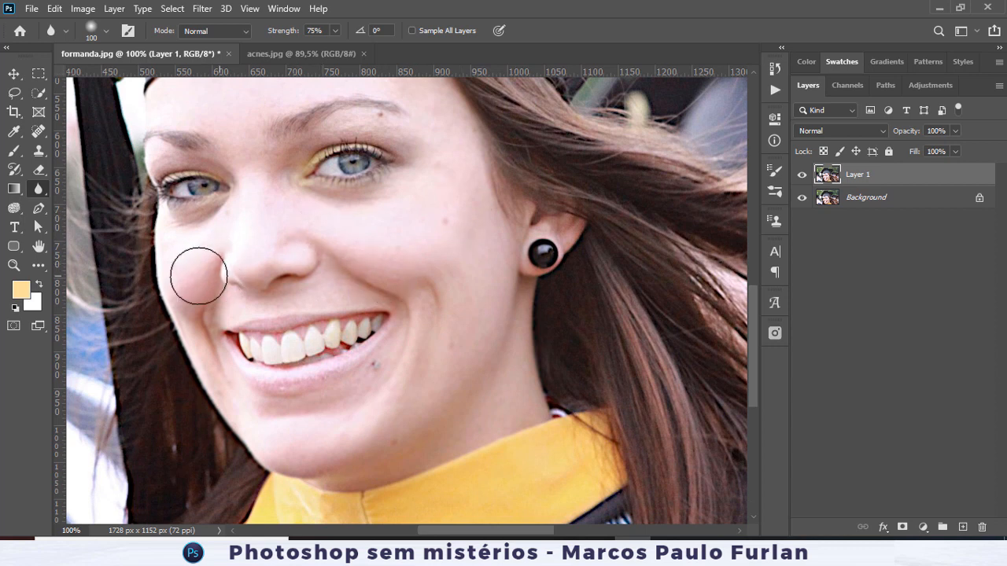
scroll(252, 142, "up", 1)
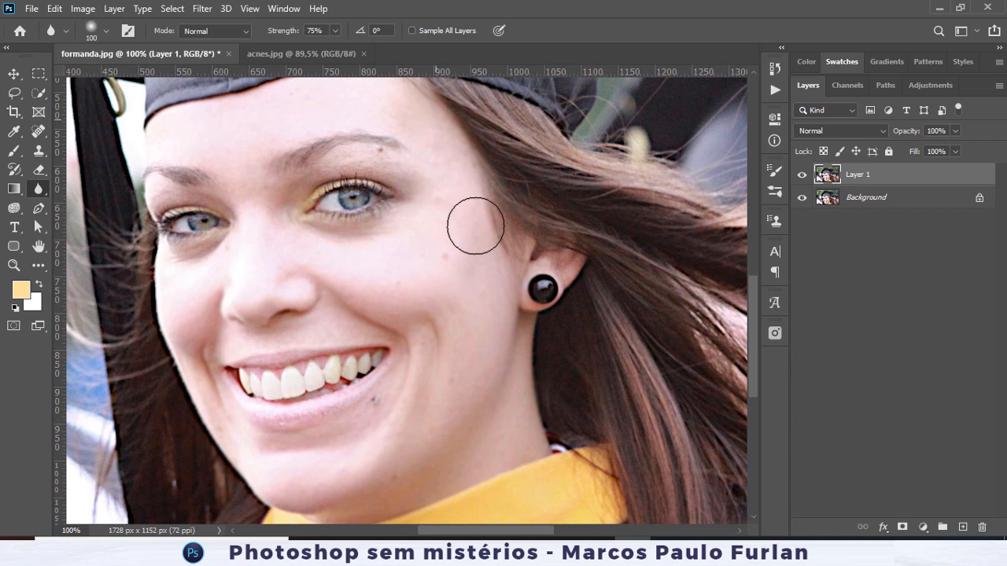
Toggle Layer 1's visibility to compare the blurred skin with the original photo.
left_click(801, 176)
left_click(800, 176)
left_click(801, 176)
left_click(800, 176)
Choose the Sharpen tool and set its strength to 100%.
right_click(39, 189)
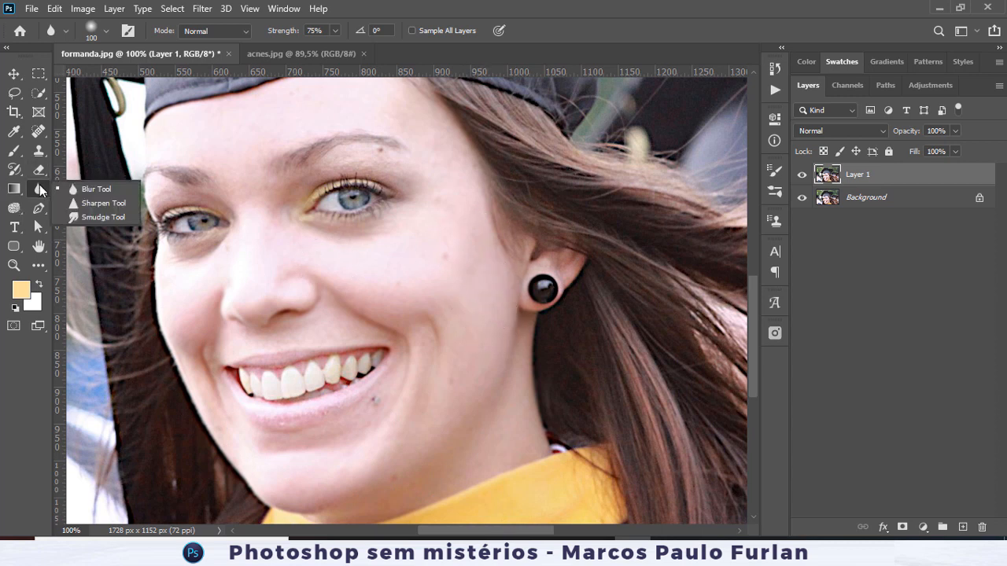
left_click(76, 206)
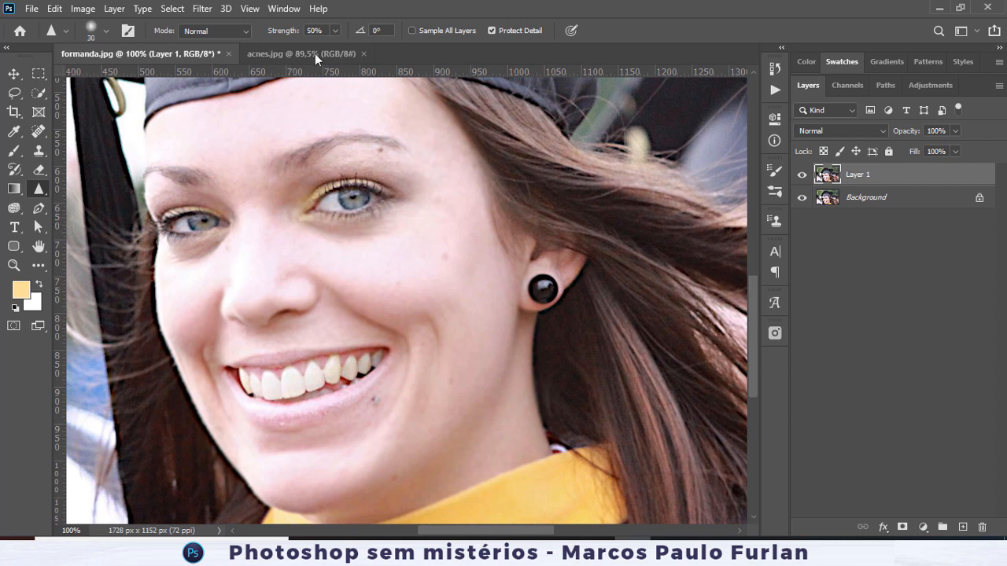
left_click(336, 31)
left_click_drag(338, 47, 393, 48)
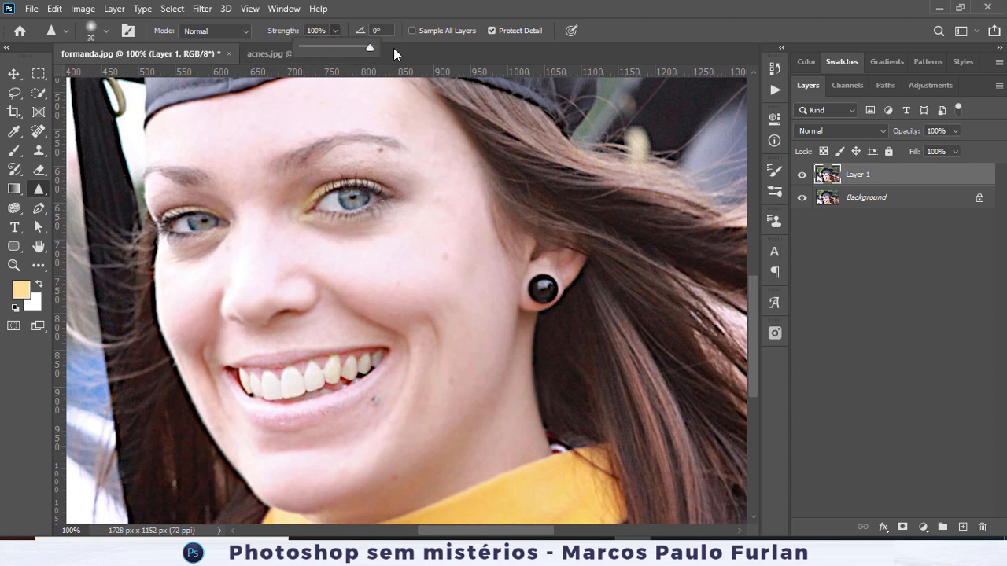
Try sharpening both eyes with the 30 px brush at 100% strength, and undo the strokes.
left_click(341, 207)
left_click_drag(341, 206, 358, 197)
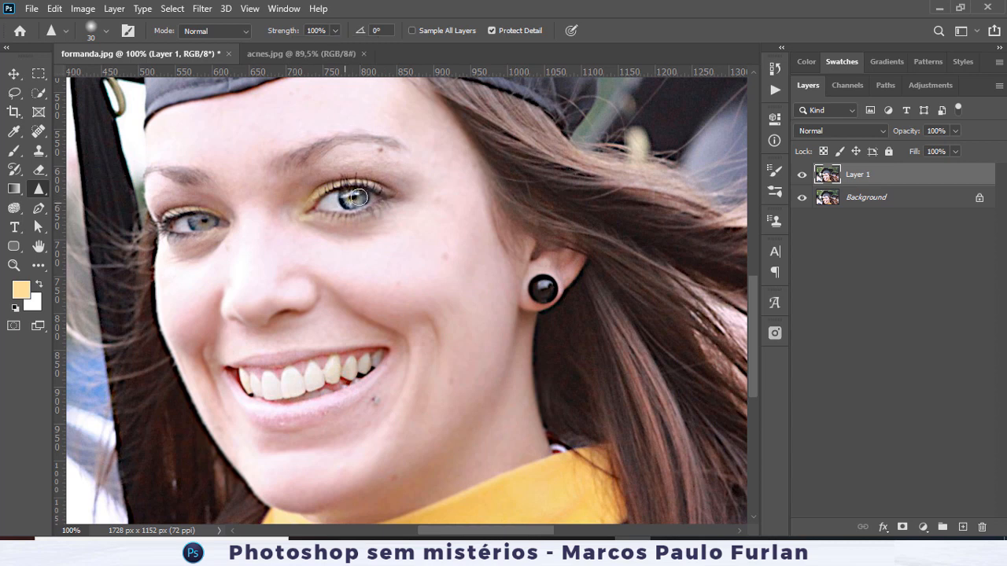
left_click_drag(203, 221, 187, 223)
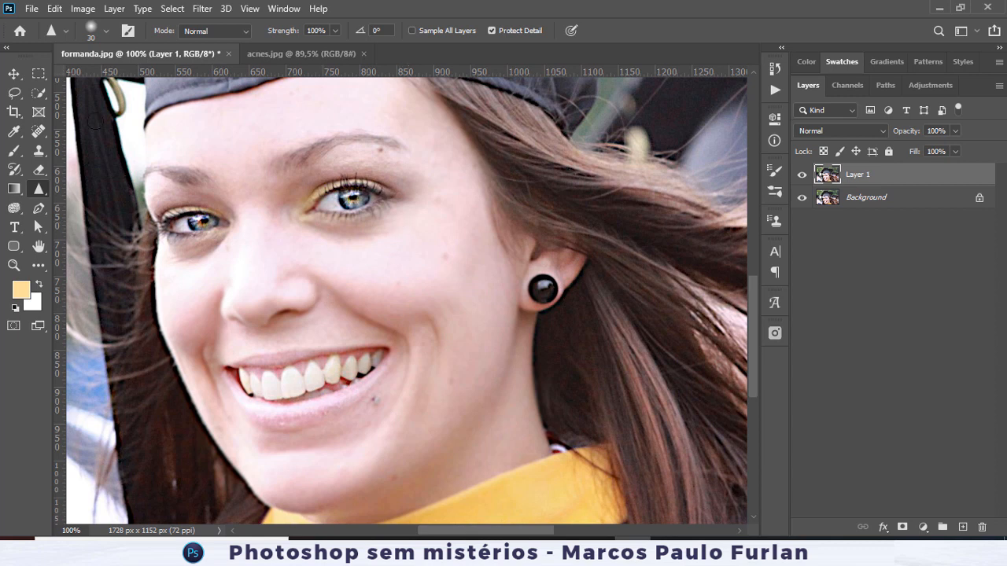
key("ctrl+z")
key("ctrl+z")
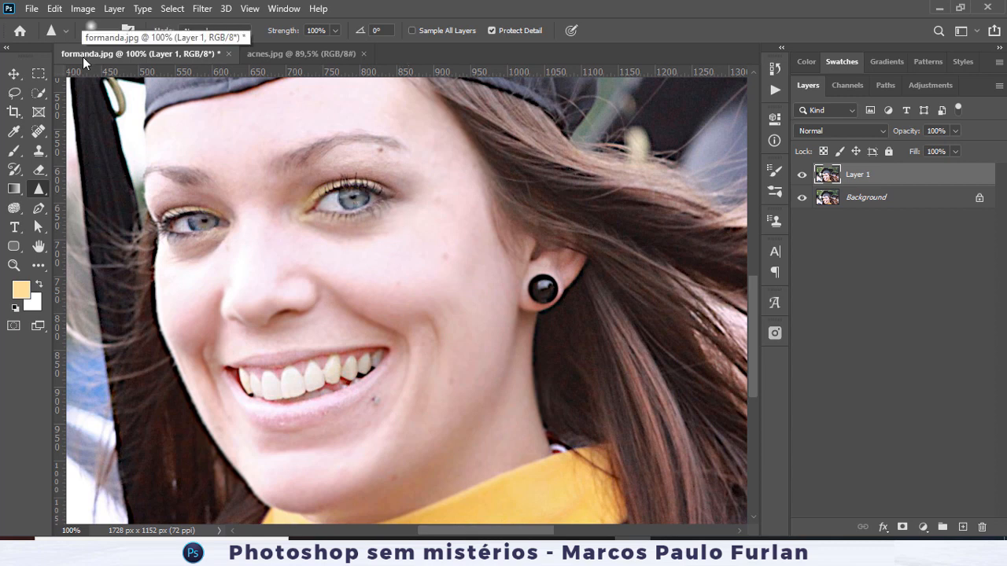
Sharpen both eyes with a 70 px brush at 50% strength, and compare Layer 1 with the original photo.
left_click(315, 30)
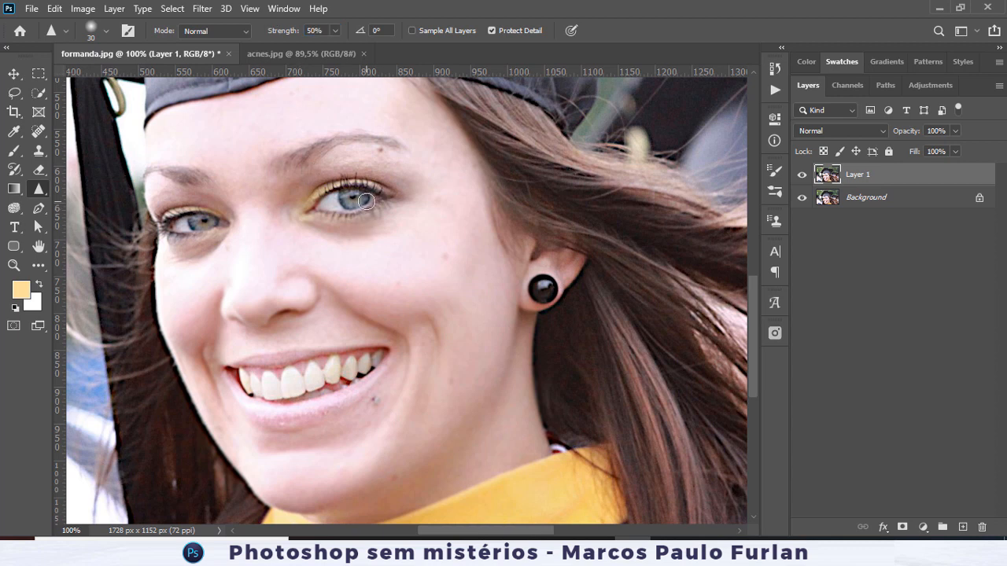
key("bracketright")
key("bracketright")
key("bracketright")
key("bracketright")
left_click_drag(351, 198, 370, 193)
mouse_move(202, 226)
left_mouse_down()
mouse_move(214, 233)
mouse_move(203, 219)
mouse_move(208, 228)
left_mouse_up()
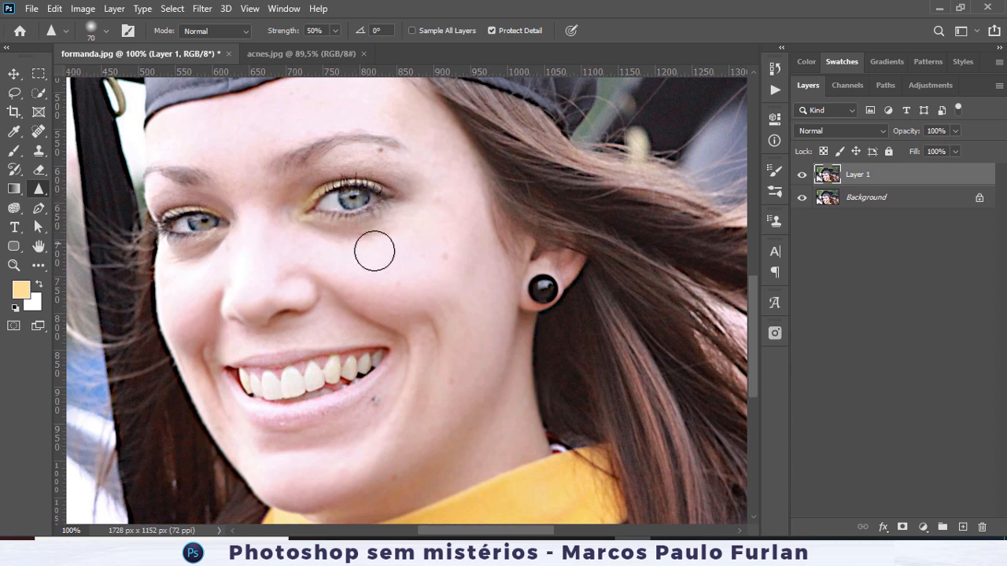
left_click(802, 176)
left_click(802, 176)
Try sharpening the hair with the 70 px brush at 50% strength, and undo the strokes.
mouse_move(512, 288)
left_mouse_down()
mouse_move(540, 296)
mouse_move(549, 288)
left_mouse_up()
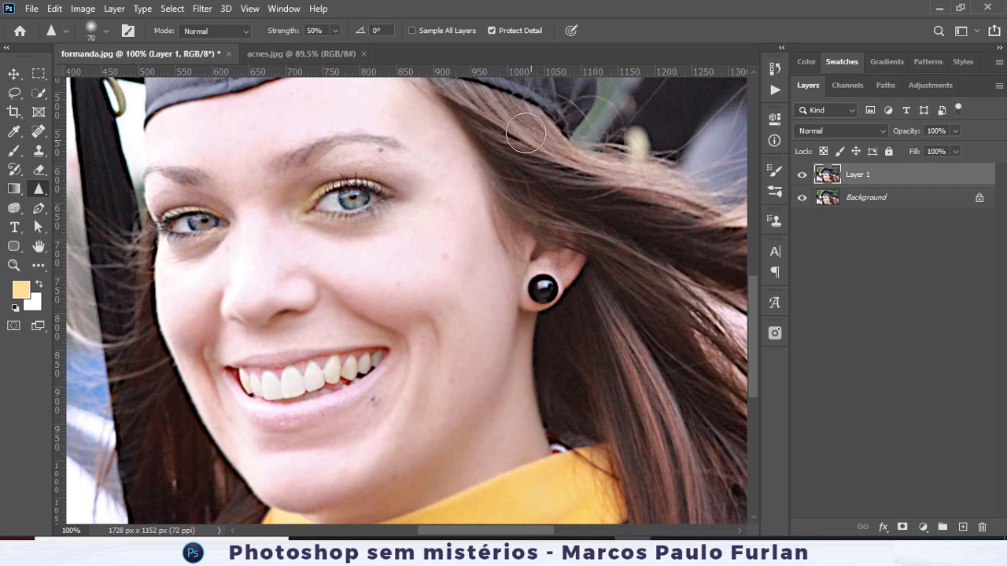
left_click_drag(602, 340, 669, 465)
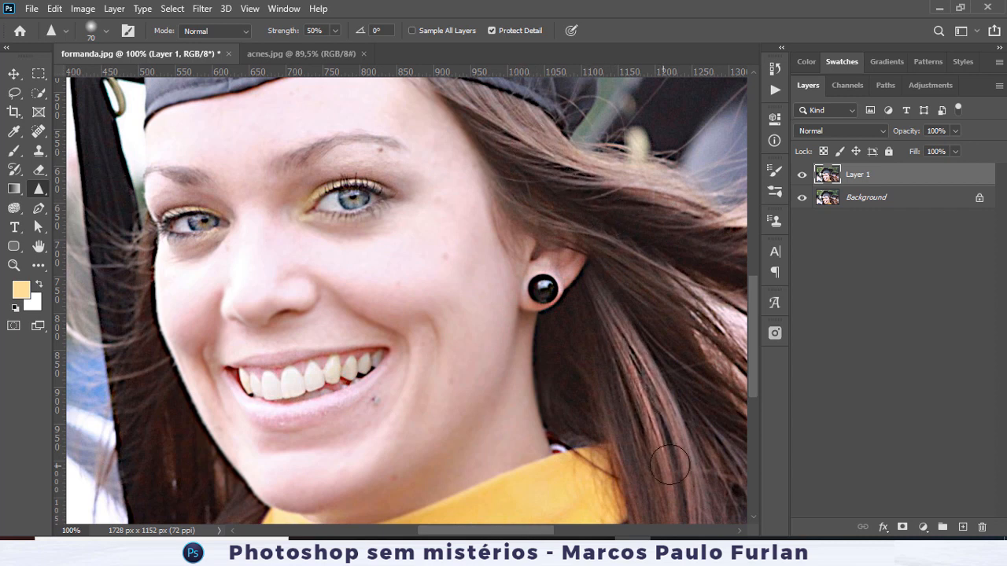
mouse_move(582, 177)
left_mouse_down()
mouse_move(602, 170)
mouse_move(542, 141)
mouse_move(563, 165)
mouse_move(568, 157)
mouse_move(540, 134)
mouse_move(614, 177)
left_mouse_up()
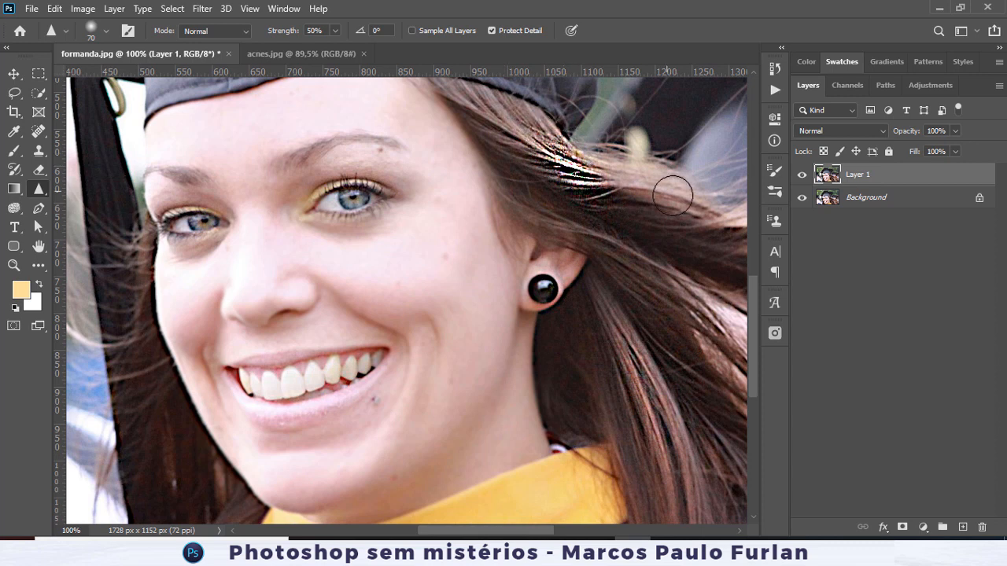
key("ctrl+z")
key("ctrl+z")
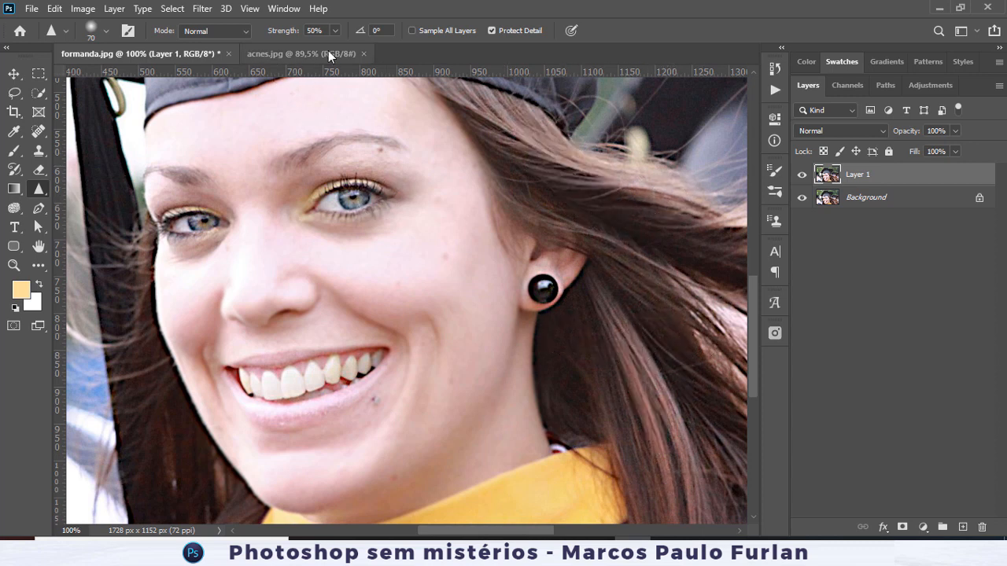
Sharpen the hair with a 175 px brush at 100% strength.
left_click(108, 33)
left_click(529, 173)
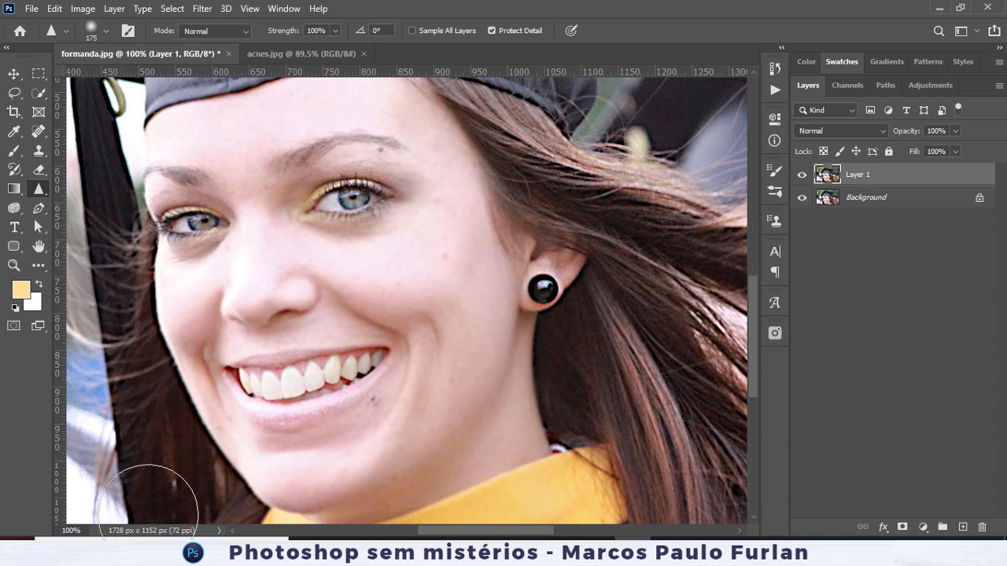
scroll(486, 354, "down", 3)
Try sharpening the fabric of the graduation cap with the 175 px brush at 100% strength, and undo the stroke.
scroll(499, 225, "up", 4)
scroll(499, 215, "up", 5)
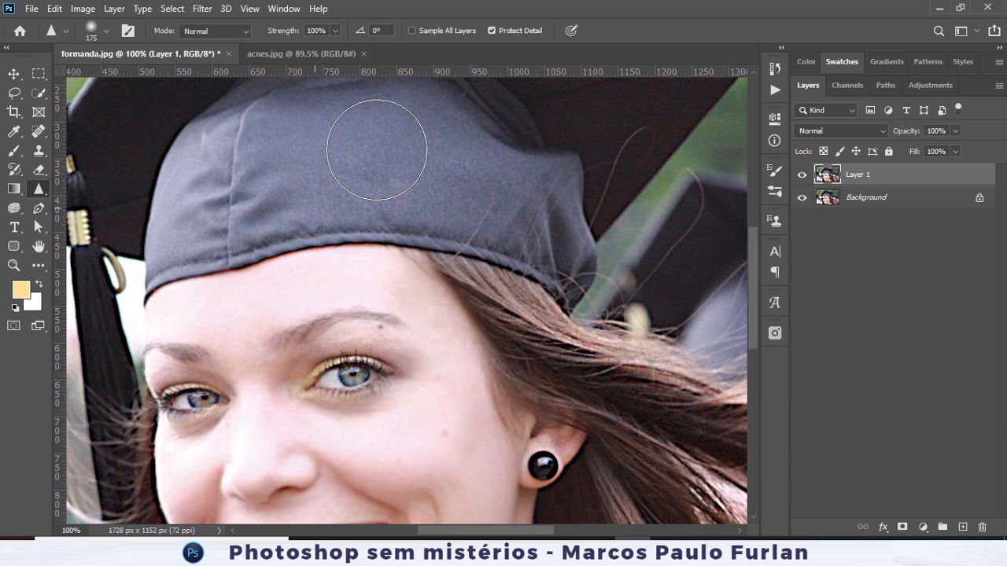
mouse_move(376, 149)
left_mouse_down()
mouse_move(213, 187)
mouse_move(227, 160)
mouse_move(461, 191)
left_mouse_up()
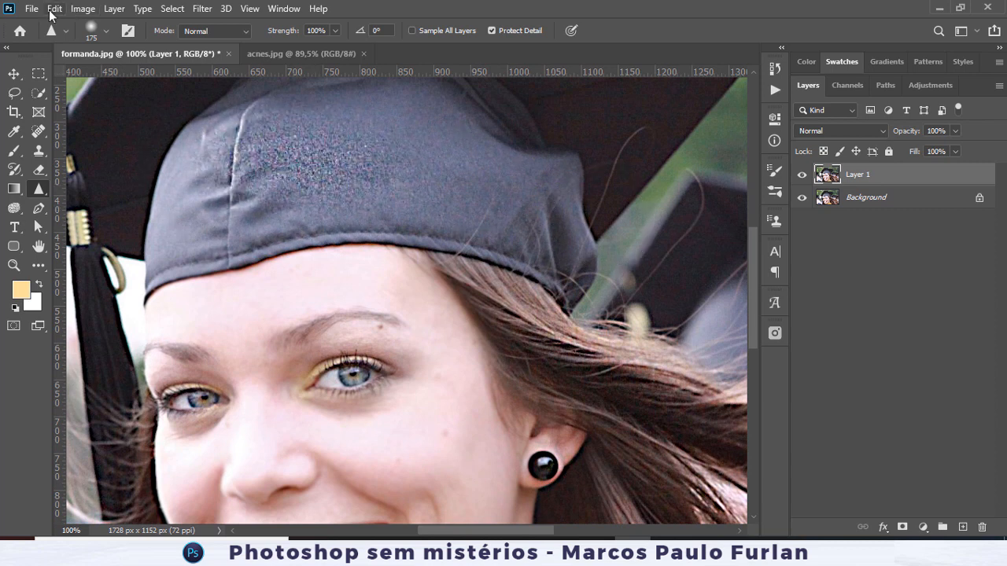
left_click(53, 10)
left_click(91, 22)
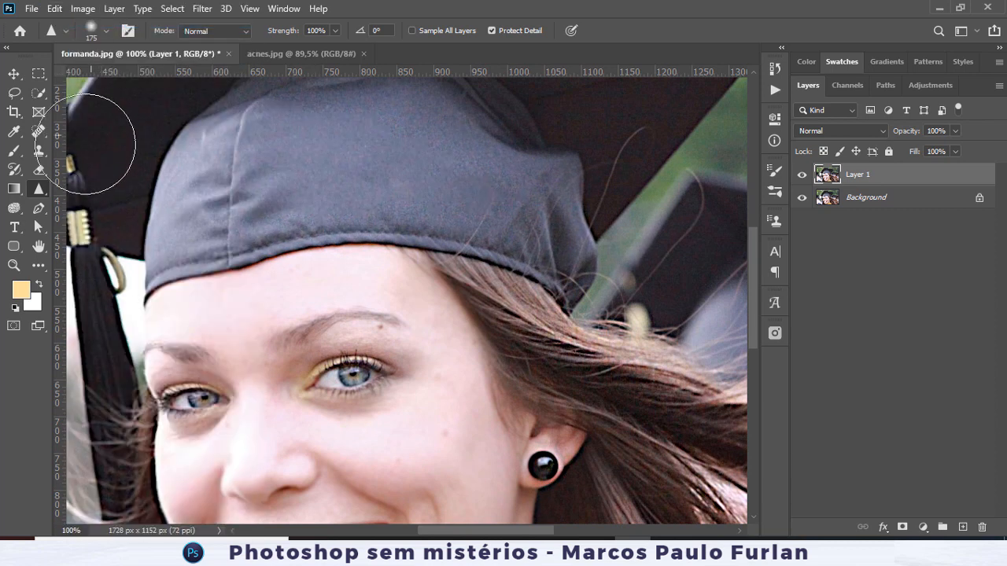
Try smudging the graduation cap with the 56 px Smudge tool at 100% strength, and undo the stroke.
right_click(43, 192)
left_click(79, 222)
mouse_move(318, 185)
left_mouse_down()
mouse_move(255, 169)
mouse_move(254, 142)
mouse_move(347, 203)
mouse_move(381, 182)
mouse_move(605, 243)
left_mouse_up()
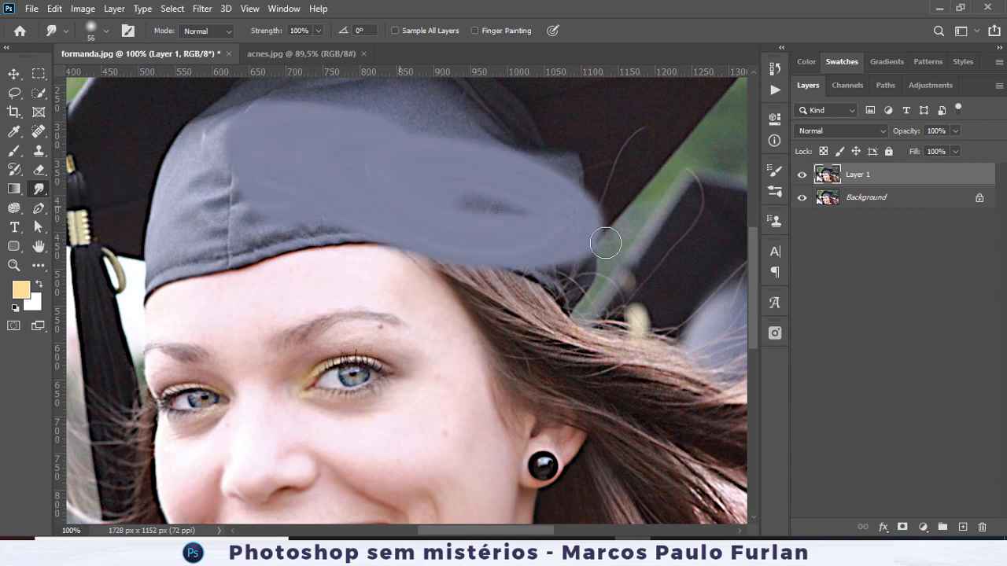
key("ctrl+z")
scroll(448, 229, "down", 5)
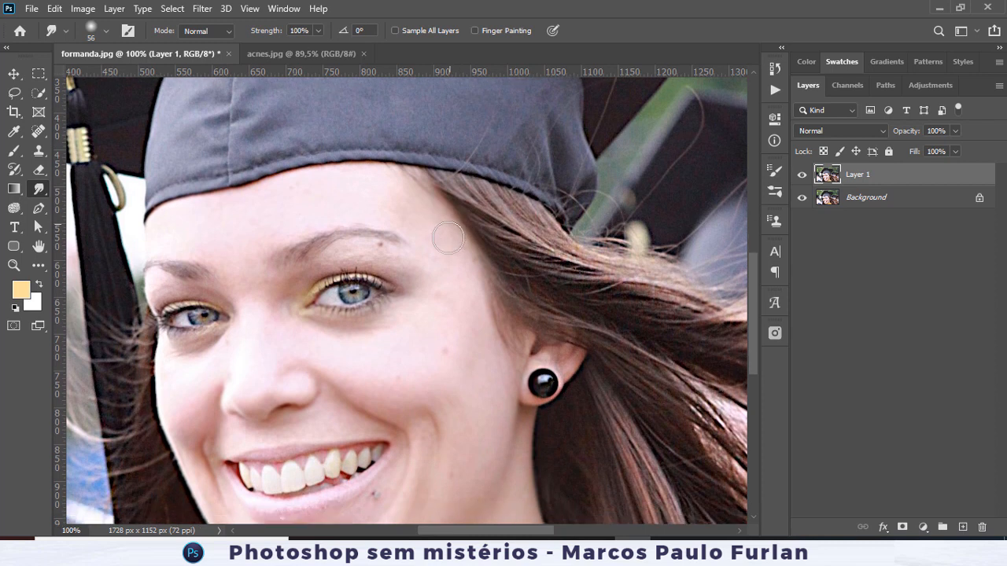
Lighten the cheeks, chin, forehead and nose with the 65 px Dodge tool, using the Midtones range at 50% exposure.
scroll(431, 233, "down", 1)
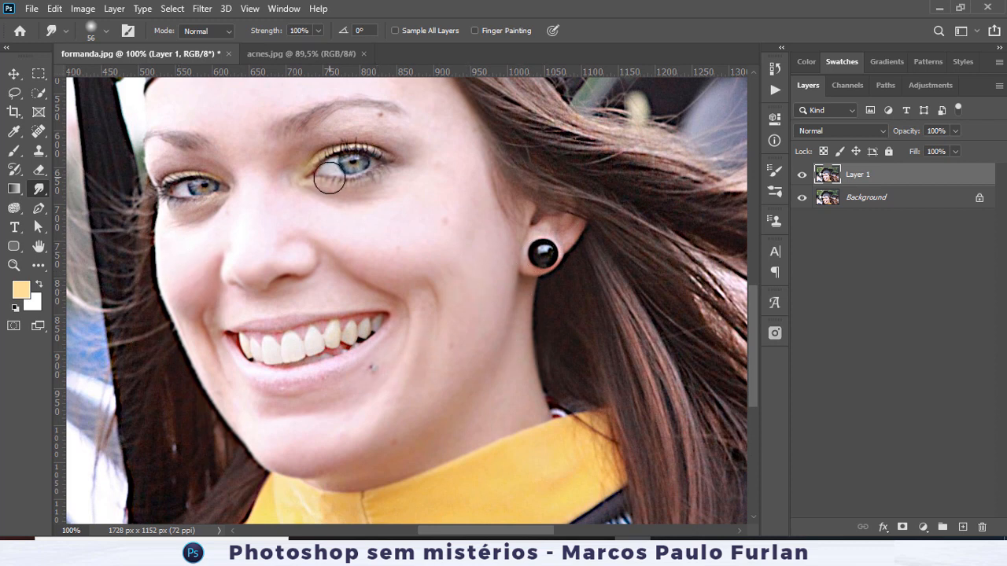
scroll(369, 199, "up", 2)
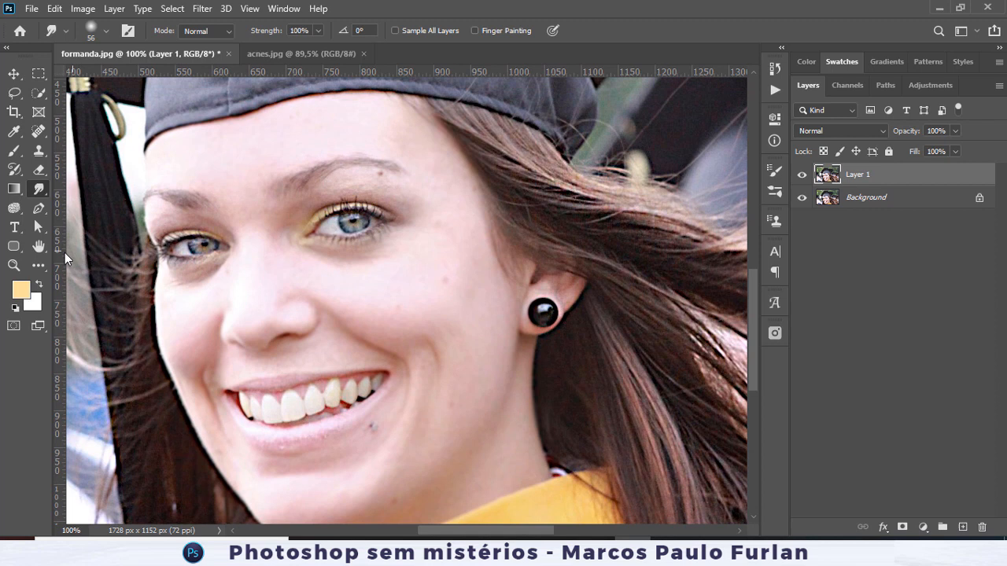
left_click_drag(19, 208, 63, 208)
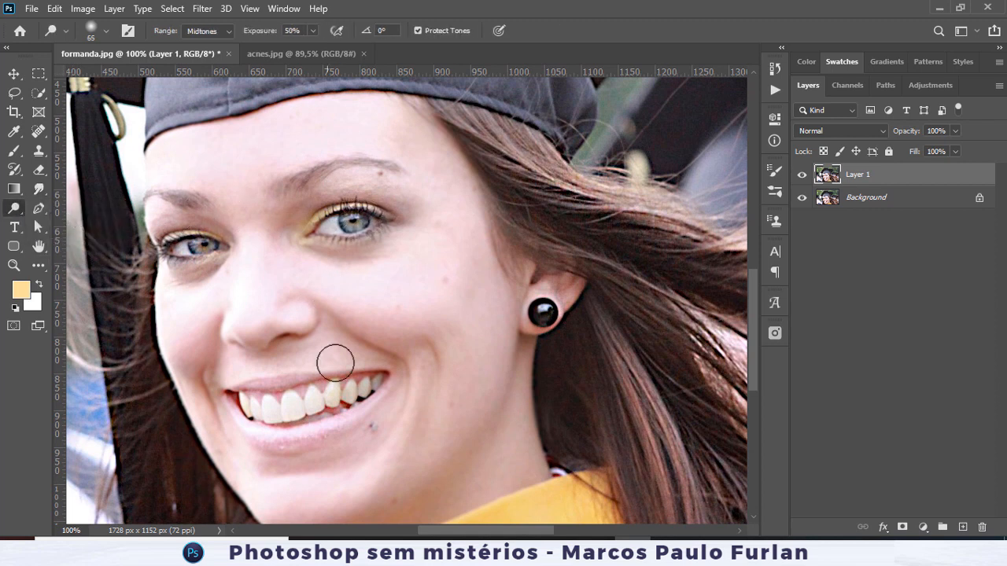
mouse_move(448, 285)
left_mouse_down()
mouse_move(468, 303)
mouse_move(474, 404)
mouse_move(475, 357)
mouse_move(435, 266)
mouse_move(413, 273)
mouse_move(454, 276)
mouse_move(479, 414)
left_mouse_up()
mouse_move(306, 506)
left_mouse_down()
mouse_move(373, 441)
mouse_move(412, 434)
mouse_move(457, 365)
left_mouse_up()
mouse_move(413, 155)
left_mouse_down()
mouse_move(404, 139)
mouse_move(467, 197)
mouse_move(436, 229)
mouse_move(428, 203)
mouse_move(344, 186)
mouse_move(295, 214)
mouse_move(290, 234)
mouse_move(297, 230)
mouse_move(213, 182)
mouse_move(247, 231)
left_mouse_up()
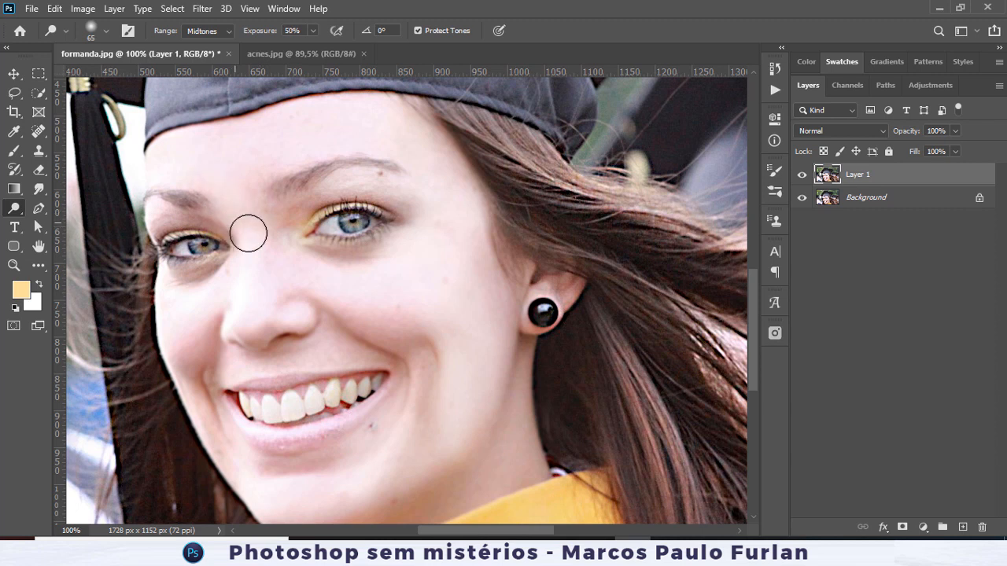
mouse_move(382, 266)
left_mouse_down()
mouse_move(324, 271)
mouse_move(393, 259)
left_mouse_up()
mouse_move(236, 277)
left_mouse_down()
mouse_move(178, 285)
mouse_move(244, 277)
left_mouse_up()
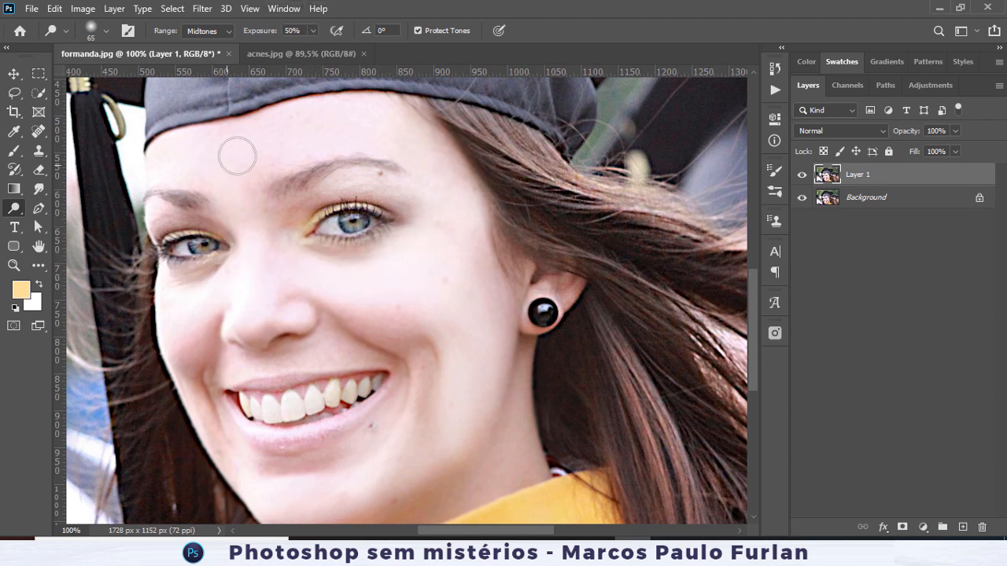
Try the Shadows range for the Dodge tool, and set the range back to Midtones.
left_click(225, 32)
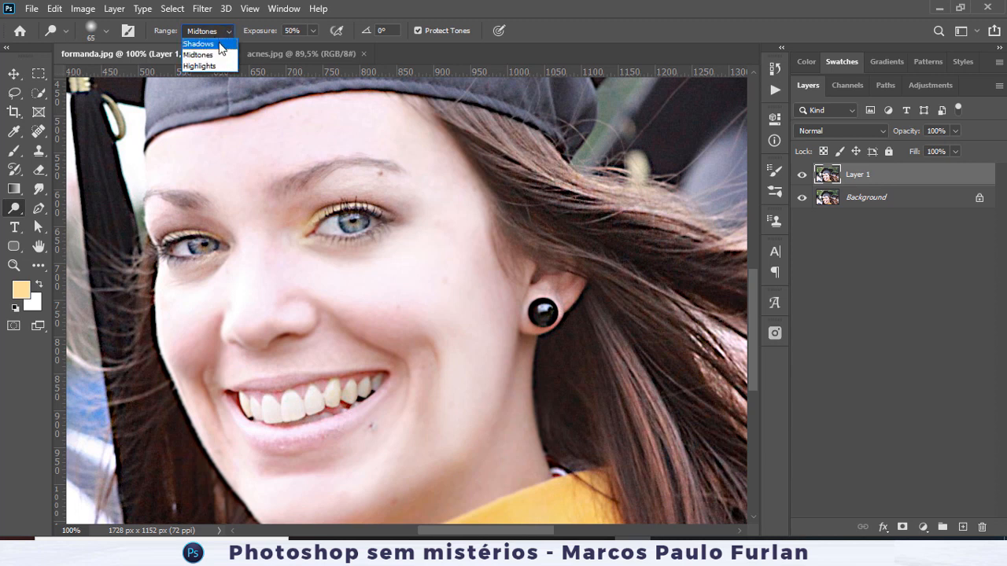
left_click(220, 49)
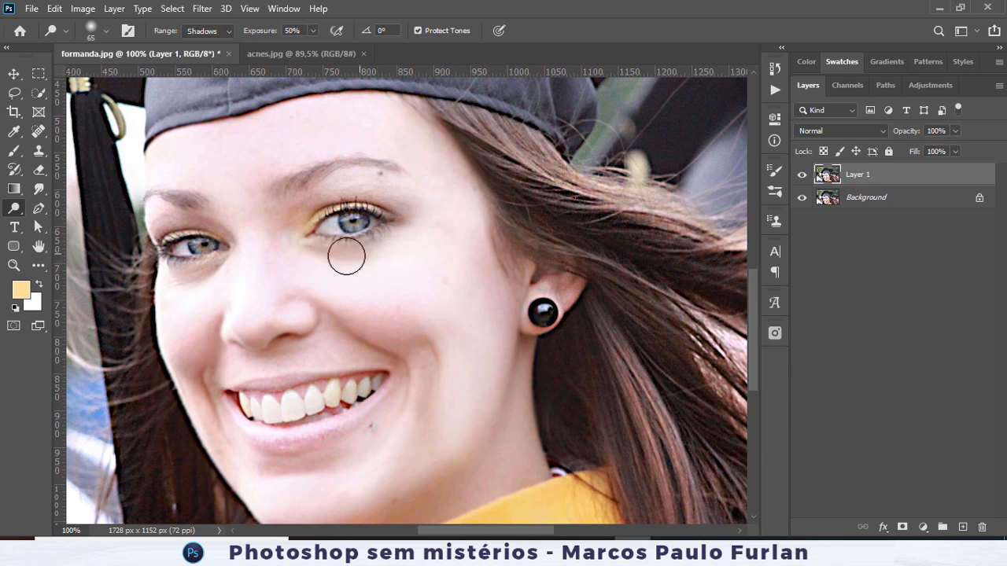
left_click(229, 32)
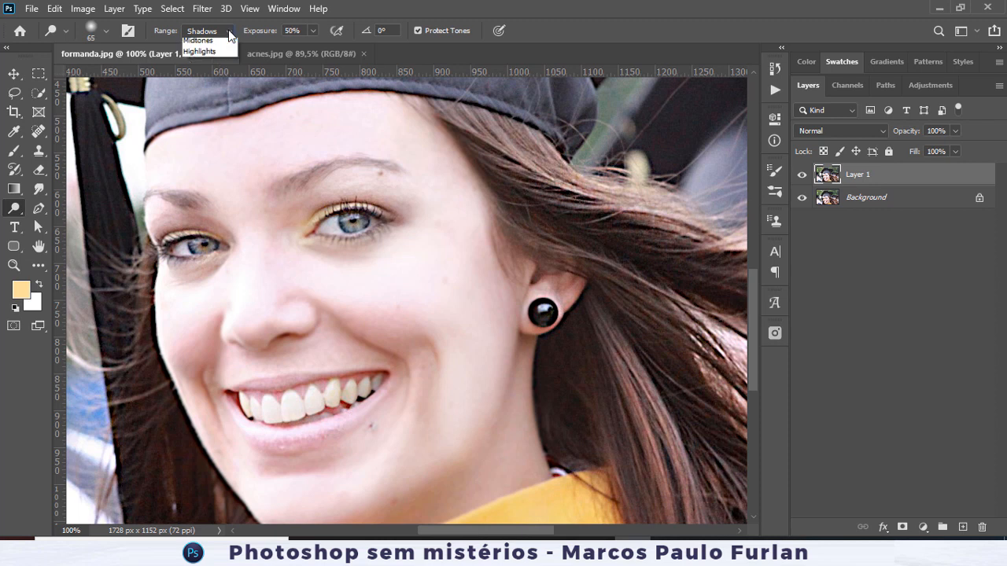
left_click(205, 52)
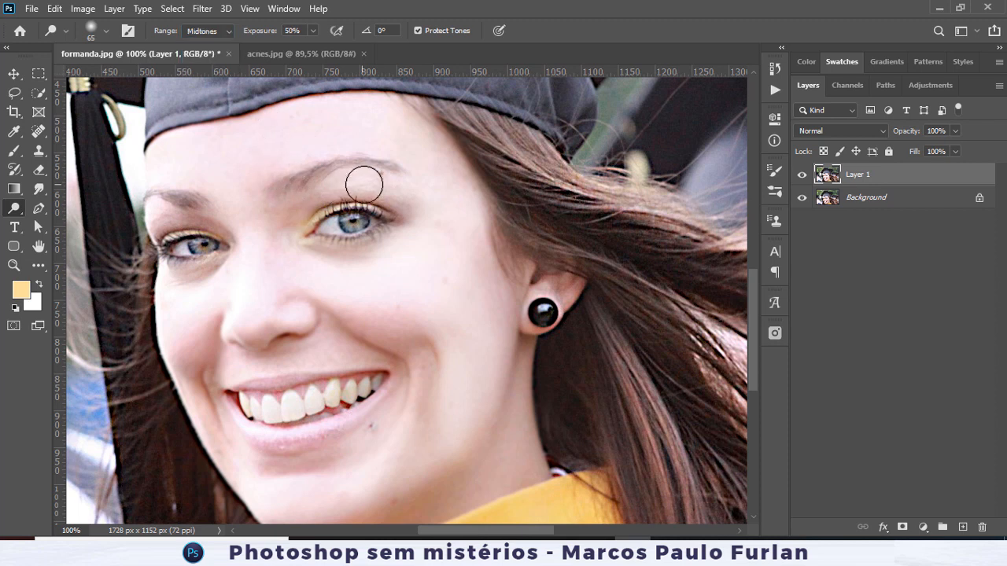
Lighten the jaw and chin with the 65 px Dodge brush on Midtones at 50% exposure.
mouse_move(502, 400)
left_mouse_down()
mouse_move(443, 409)
mouse_move(423, 378)
mouse_move(356, 504)
mouse_move(406, 480)
mouse_move(409, 499)
mouse_move(432, 492)
mouse_move(210, 477)
mouse_move(178, 372)
mouse_move(193, 347)
mouse_move(202, 403)
mouse_move(217, 367)
mouse_move(340, 361)
mouse_move(378, 341)
mouse_move(332, 317)
mouse_move(402, 396)
mouse_move(429, 346)
mouse_move(396, 421)
mouse_move(394, 467)
mouse_move(383, 455)
mouse_move(270, 469)
mouse_move(390, 450)
left_mouse_up()
scroll(483, 354, "down", 3)
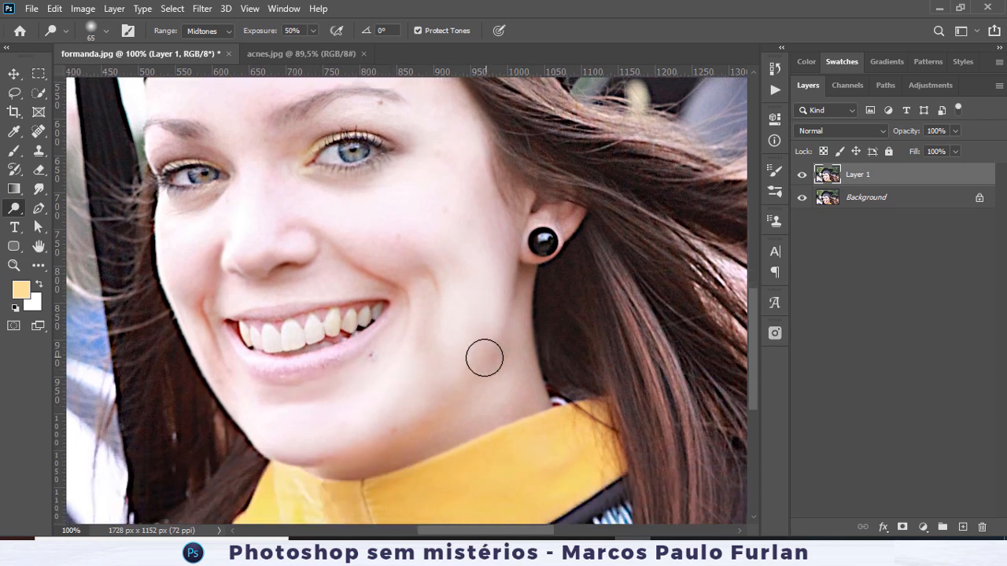
scroll(286, 288, "up", 2)
Darken the eyebrows and lips with the 65 px Burn tool, using the Midtones range at 50% exposure.
right_click(15, 209)
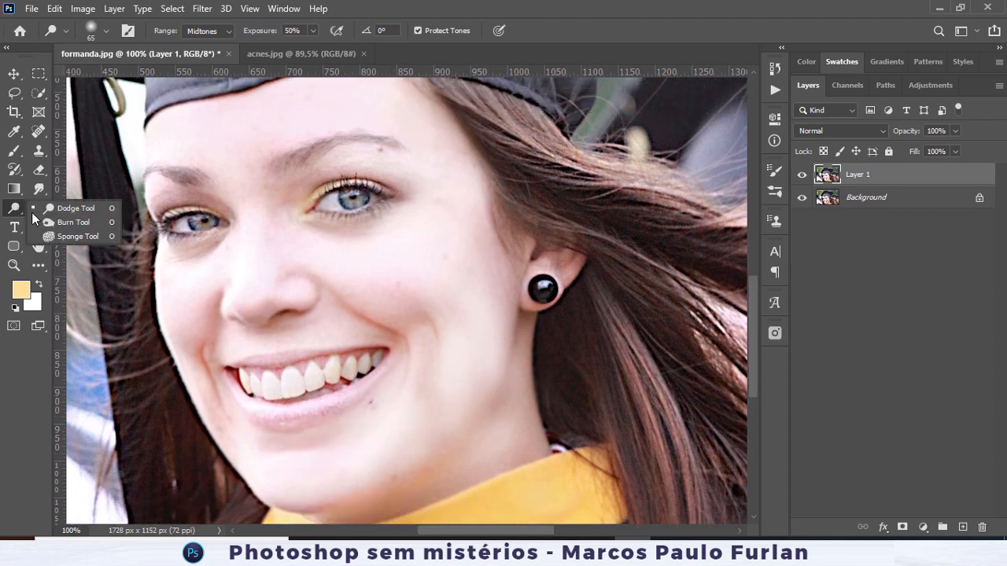
left_click(52, 222)
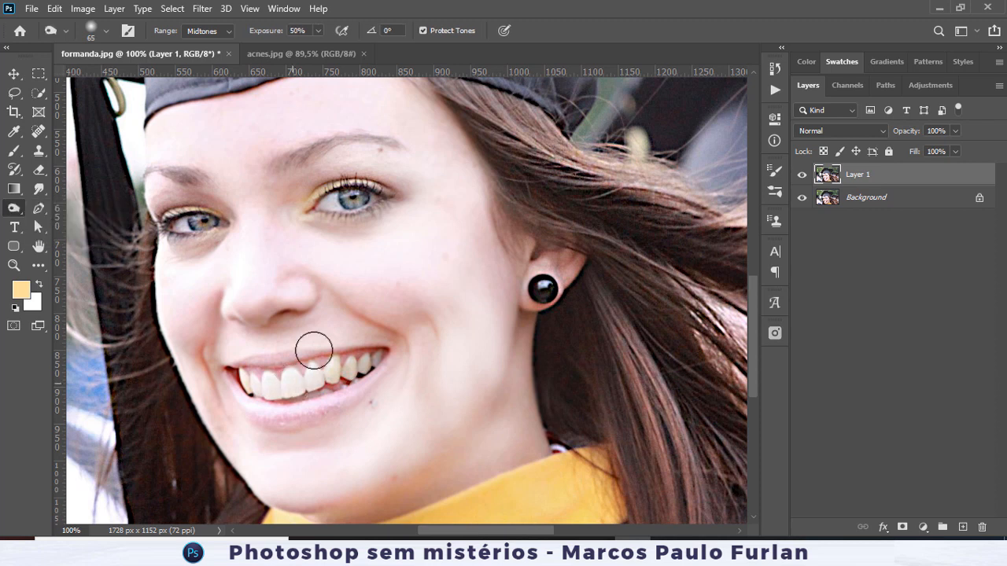
mouse_move(286, 164)
left_mouse_down()
mouse_move(352, 139)
mouse_move(389, 144)
left_mouse_up()
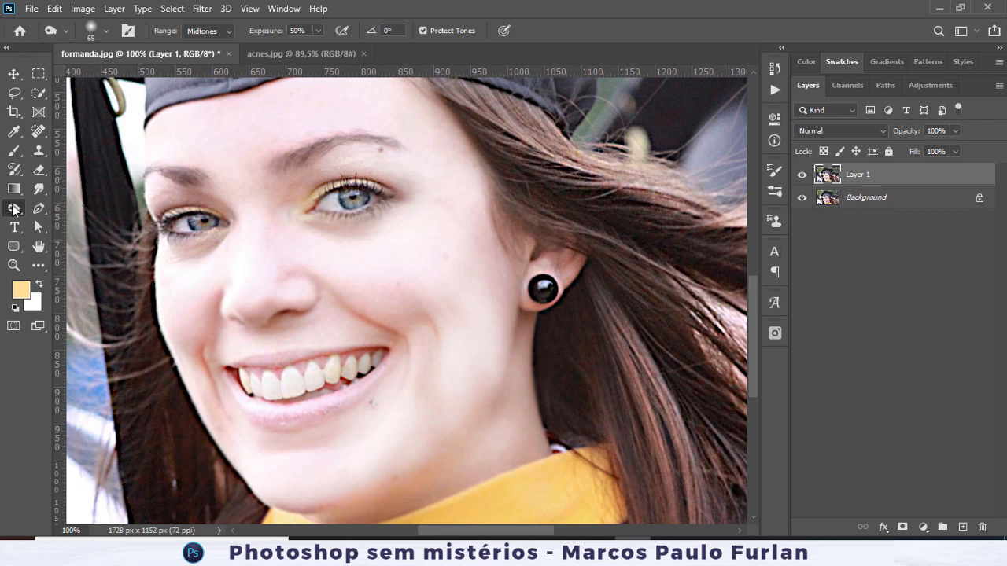
right_click(13, 209)
left_click(88, 224)
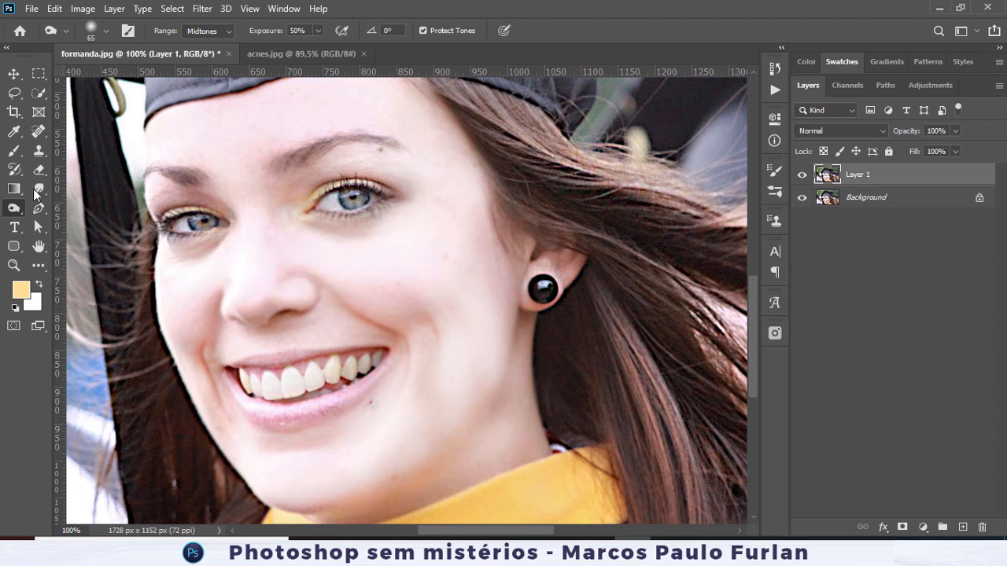
Lighten the skin between the eyebrows and the eyes with a 45 px Dodge brush on Midtones at 50% exposure.
right_click(16, 214)
left_click(59, 207)
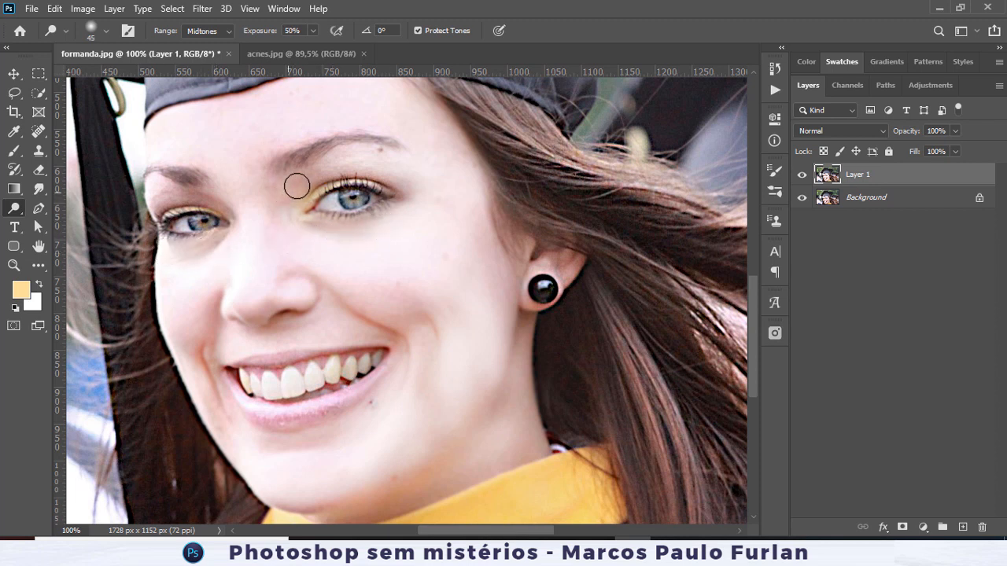
left_click_drag(198, 200, 151, 204)
scroll(393, 313, "down", 2)
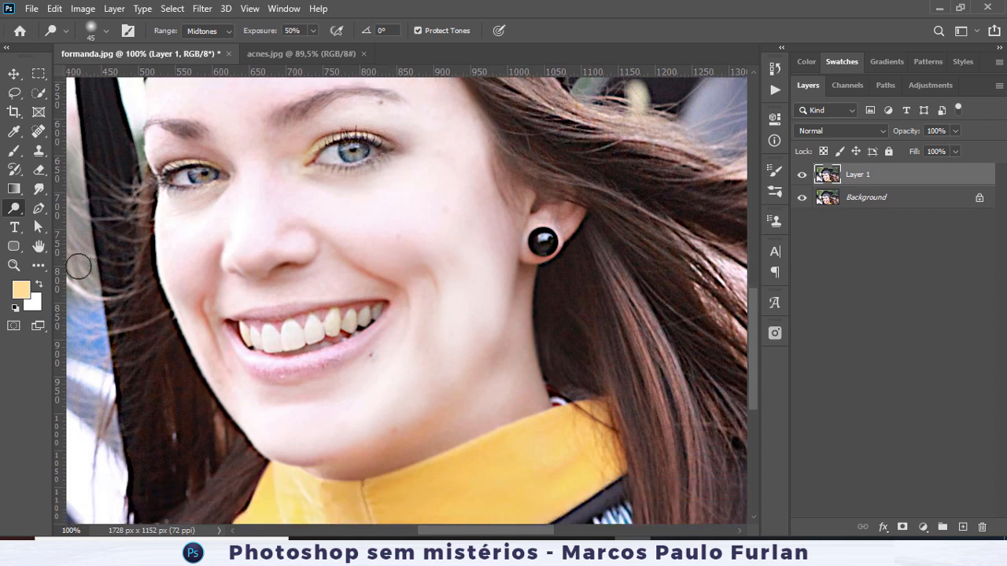
Saturate both eyes with the 65 px Sponge tool in Saturate mode at 50% flow, and undo the last strokes.
left_click(11, 192)
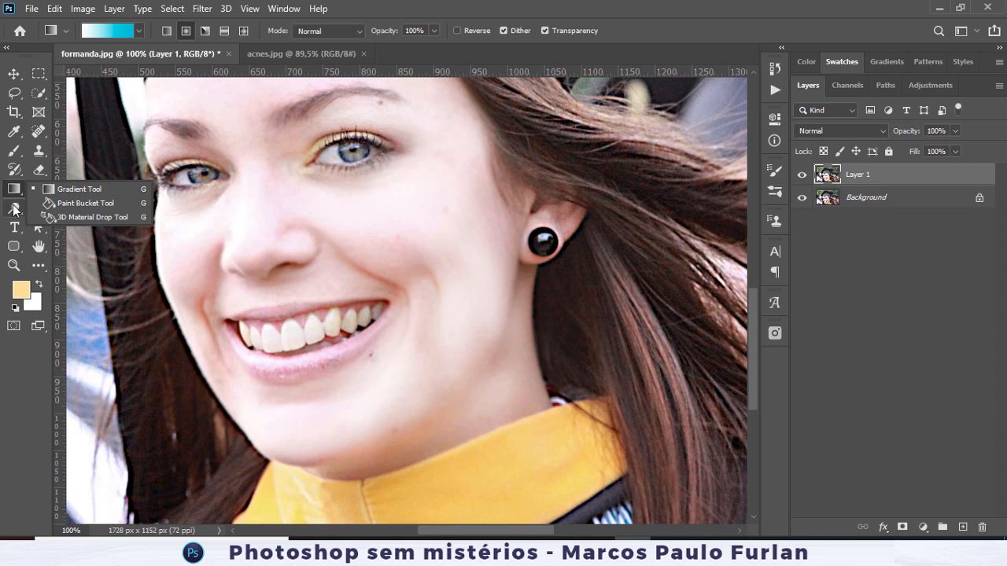
left_click(14, 208)
right_click(13, 208)
left_click(75, 236)
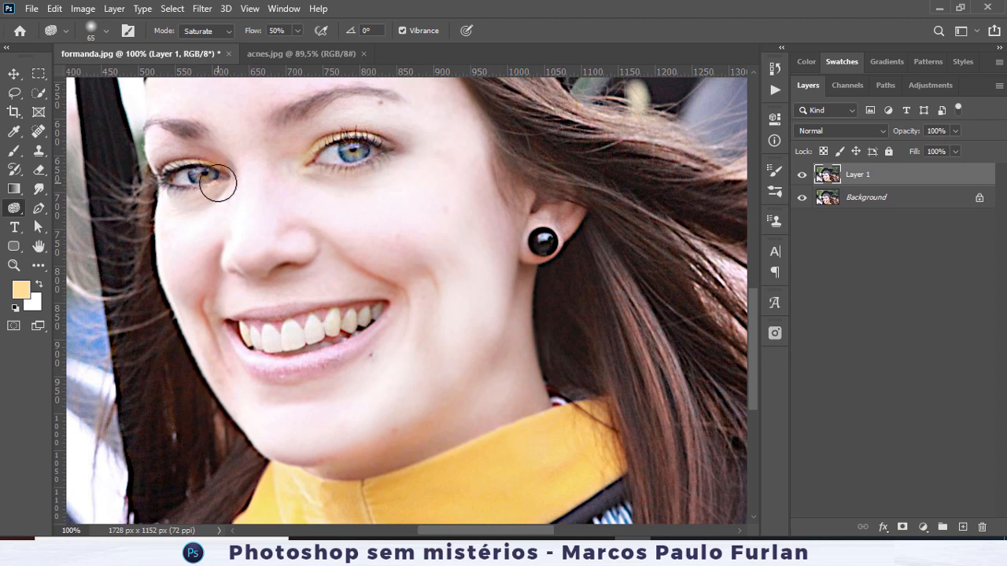
mouse_move(187, 178)
left_mouse_down()
mouse_move(322, 182)
mouse_move(318, 173)
mouse_move(377, 159)
mouse_move(333, 167)
mouse_move(376, 145)
mouse_move(392, 154)
mouse_move(363, 148)
mouse_move(380, 147)
mouse_move(209, 187)
mouse_move(167, 177)
mouse_move(206, 171)
left_mouse_up()
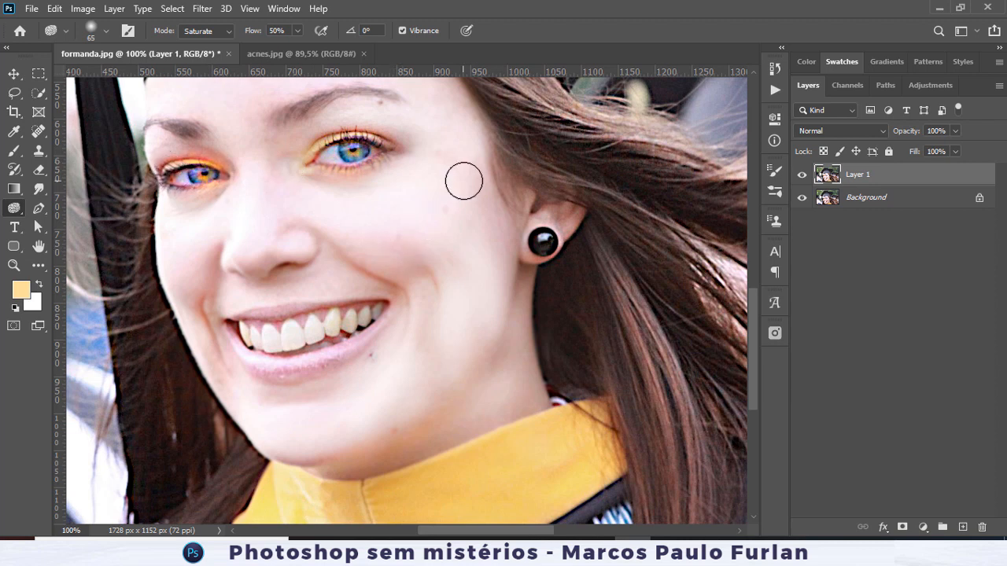
left_click(52, 9)
left_click(81, 47)
left_click(54, 8)
left_click(87, 50)
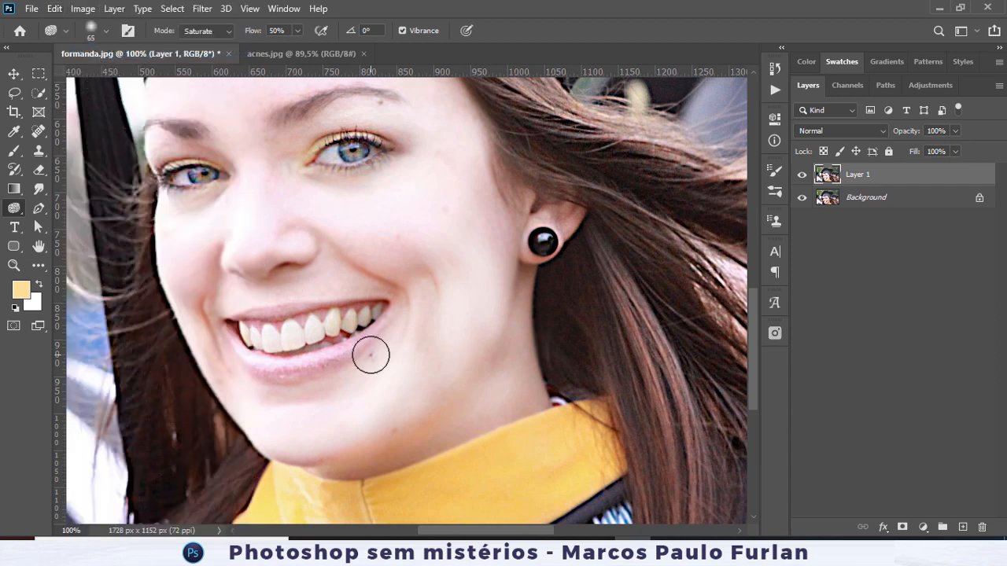
Toggle Layer 1's visibility to compare the retouched portrait with the original photo.
scroll(402, 276, "up", 2)
scroll(403, 275, "down", 1)
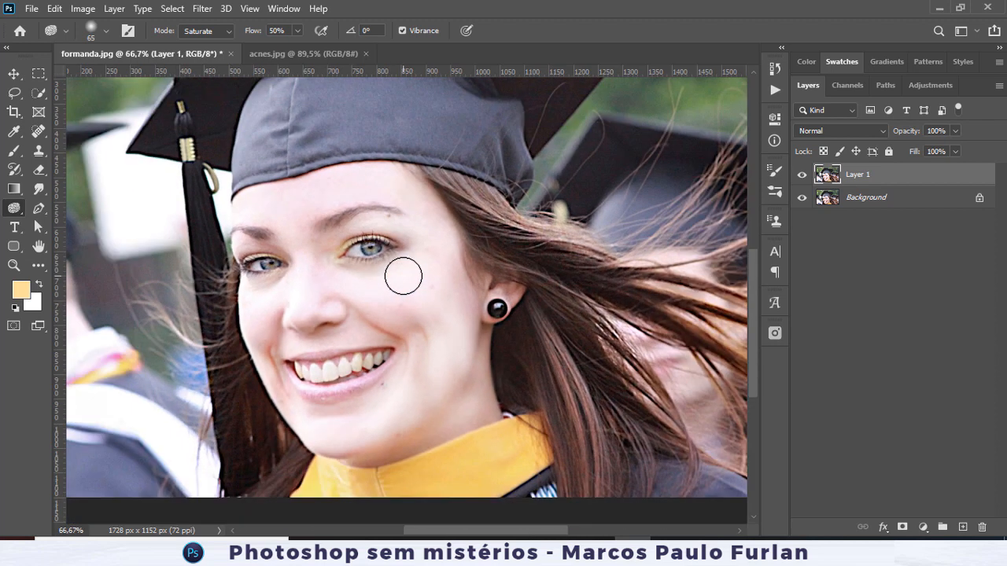
left_click(803, 176)
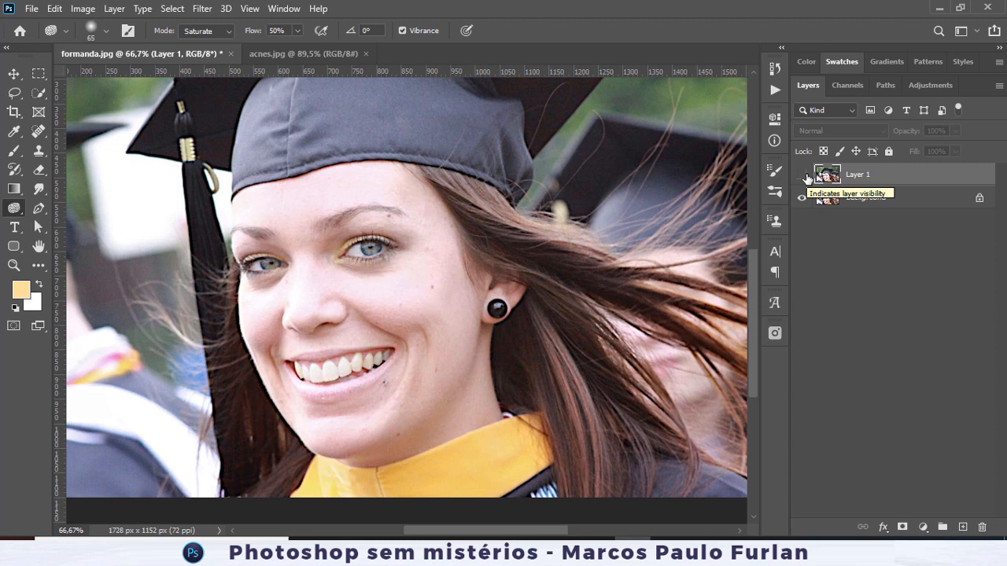
left_click(803, 175)
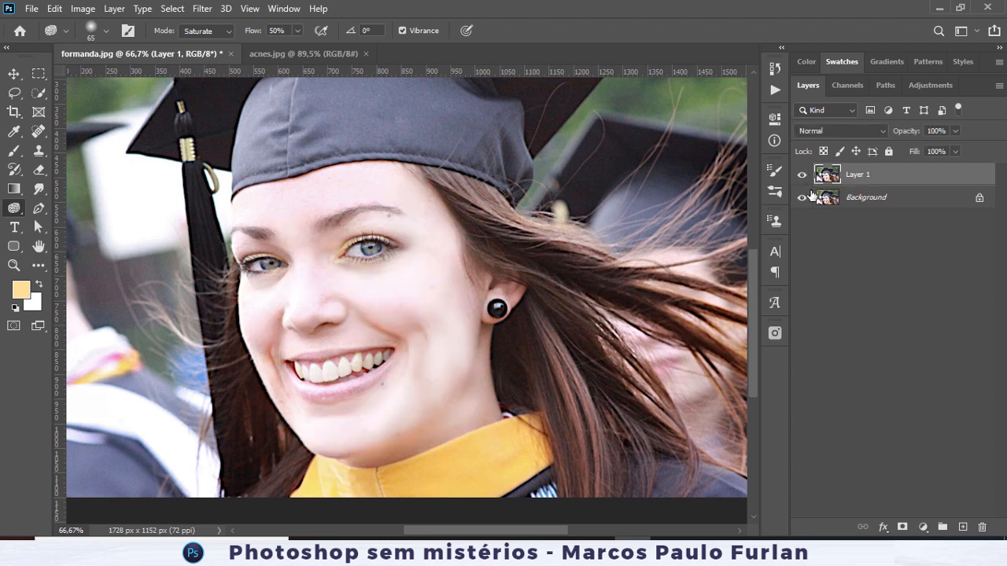
left_click(803, 176)
left_click(803, 176)
key("ctrl+minus")
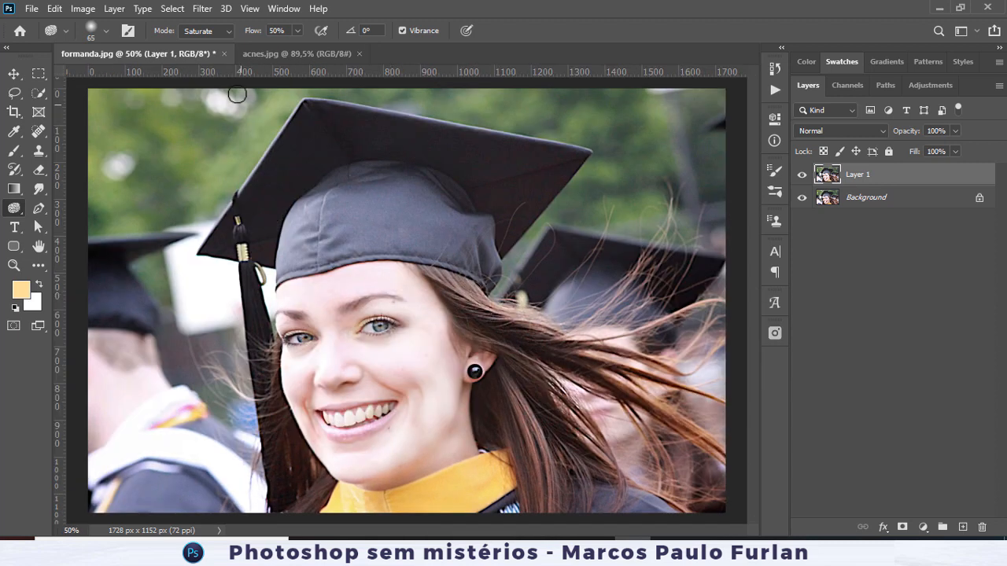
Close formanda.jpg without saving the changes, leaving acnes.jpg open.
left_click(224, 53)
left_click(503, 214)
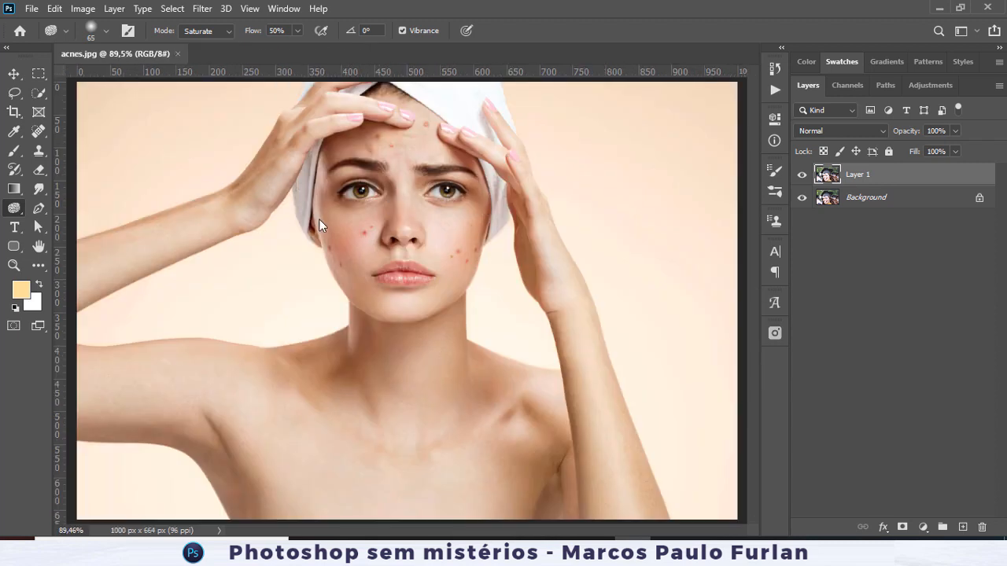
Try to cover the red blemishes on the cheek beside the nose using the Clone Stamp tool at 25 px and 50% opacity, with the first clone source.
key("ctrl+plus")
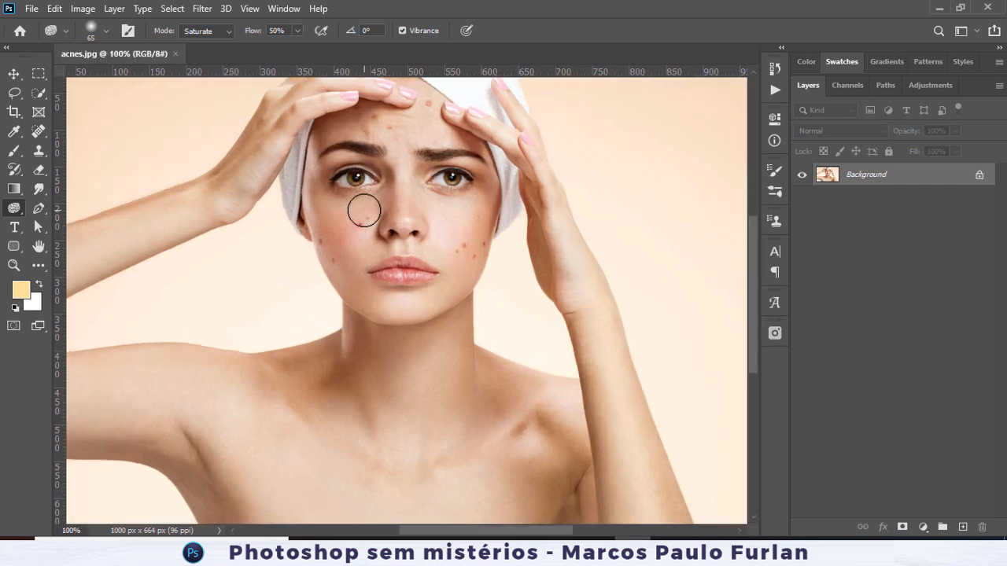
key("ctrl+plus")
key("ctrl+minus")
scroll(323, 232, "up", 2)
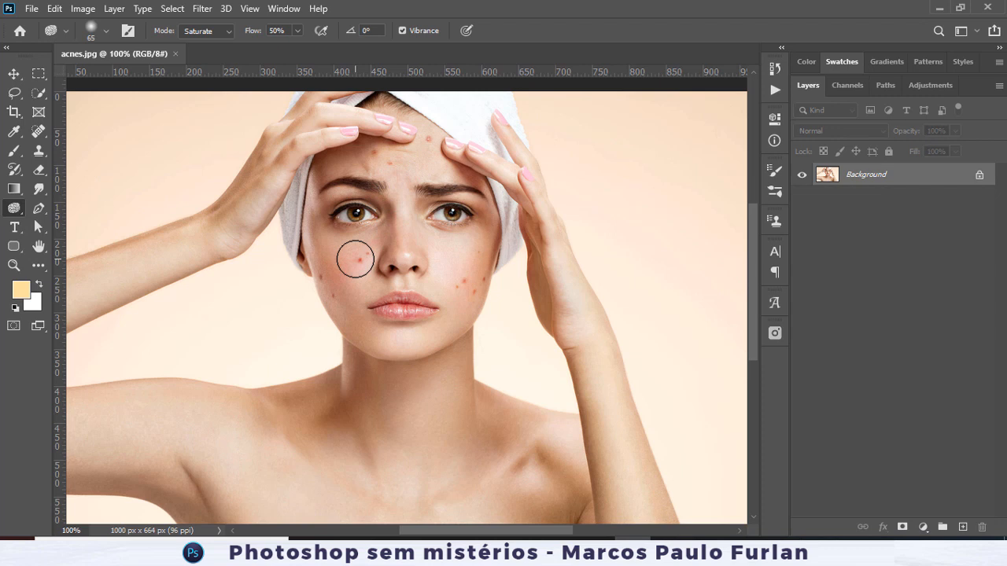
key("ctrl+plus")
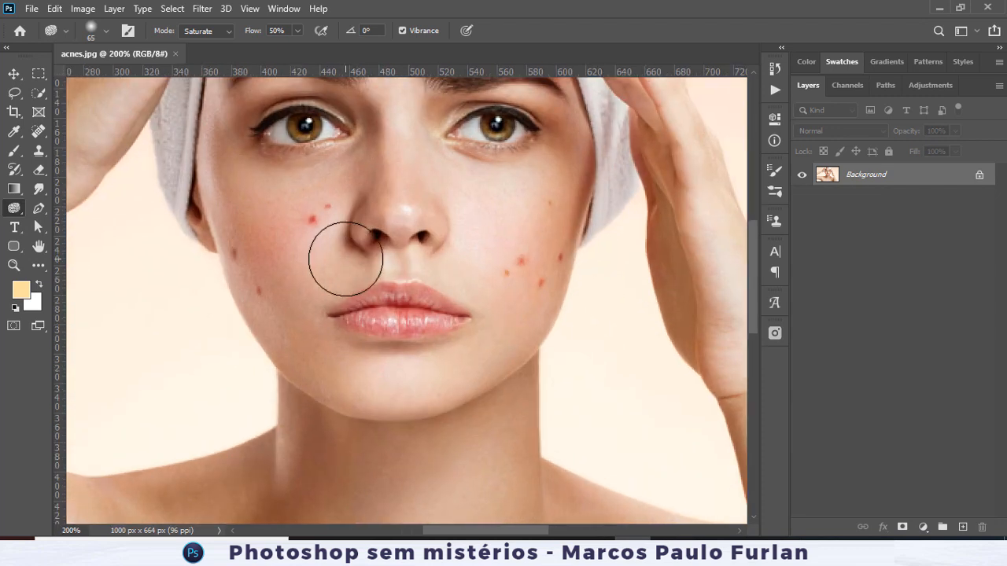
key("s")
key("bracketleft")
key("bracketleft")
key("bracketleft")
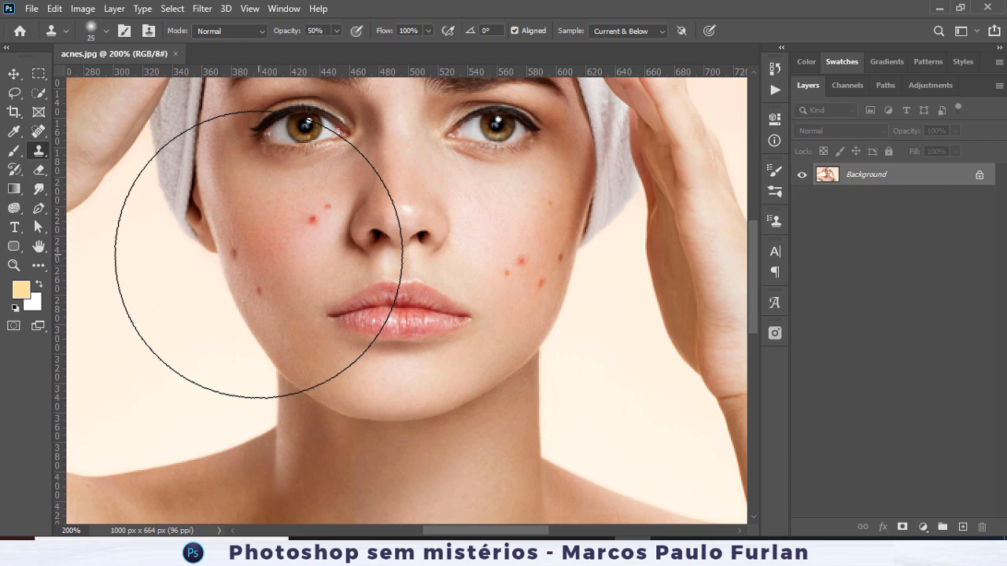
left_click(775, 222)
left_click(626, 243)
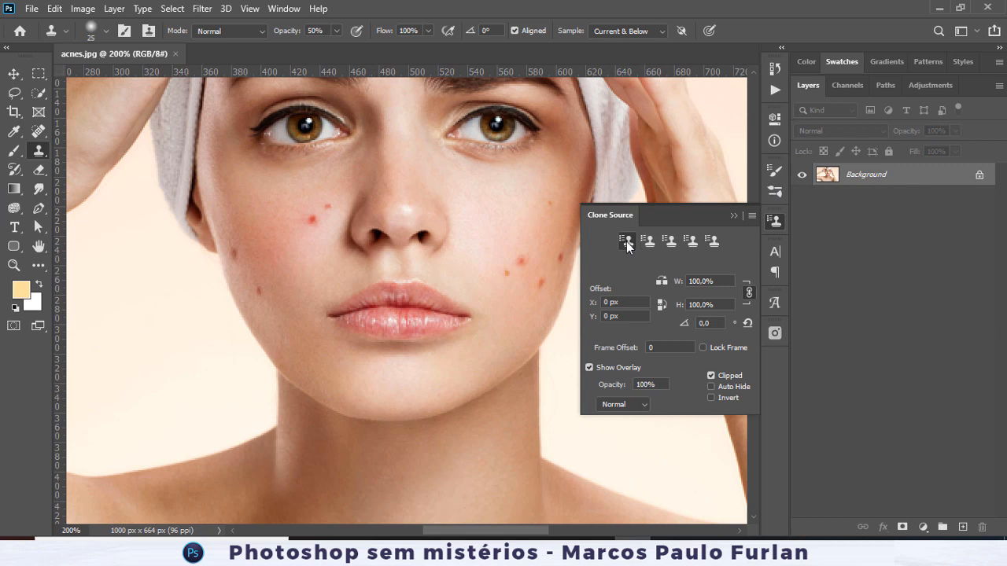
left_click(288, 229, "alt")
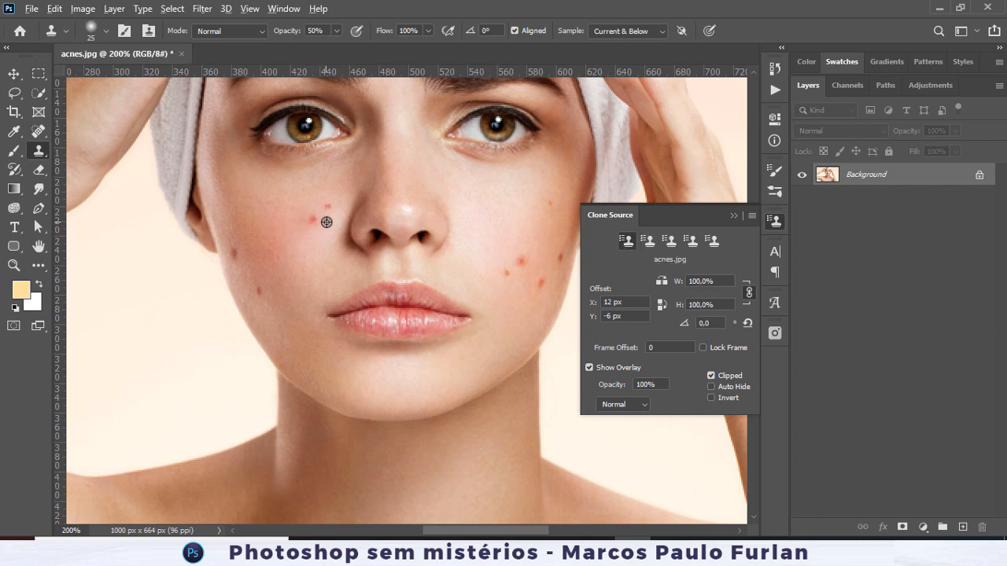
left_click(331, 206)
left_click(340, 197, "alt")
left_click(314, 207)
Try to remove the remaining blemish on the cheek beside the nose with the Spot Healing Brush in Content-Aware mode.
left_click(39, 131)
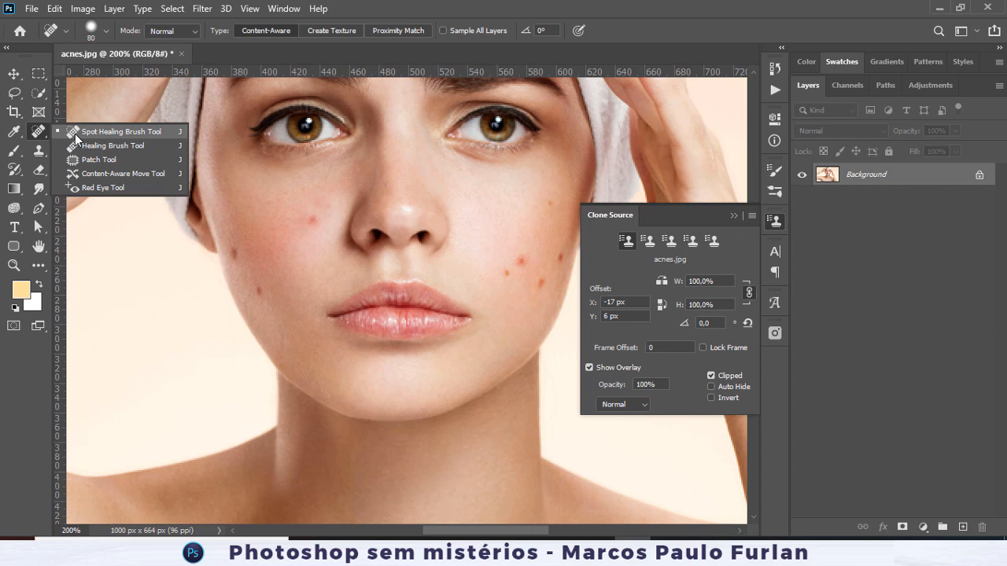
left_click(76, 133)
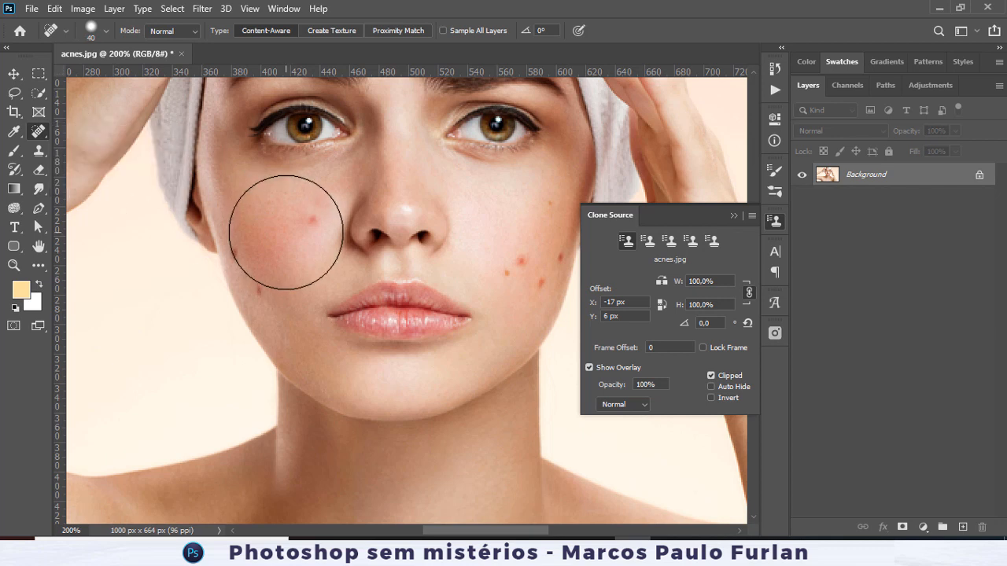
left_click_drag(306, 221, 314, 220)
Revert acnes.jpg to its saved version and duplicate the Background layer.
left_click(33, 9)
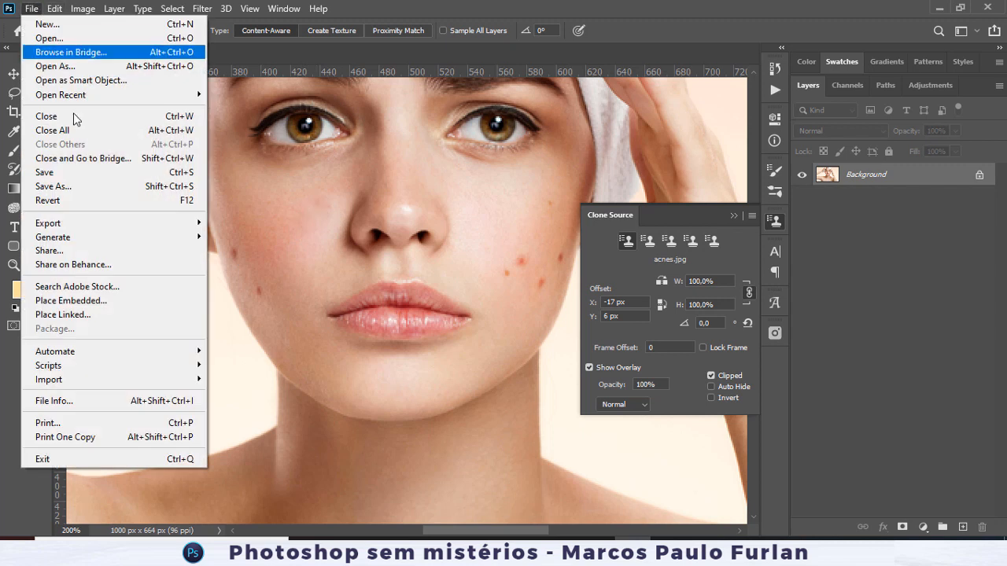
left_click(93, 201)
key("ctrl+j")
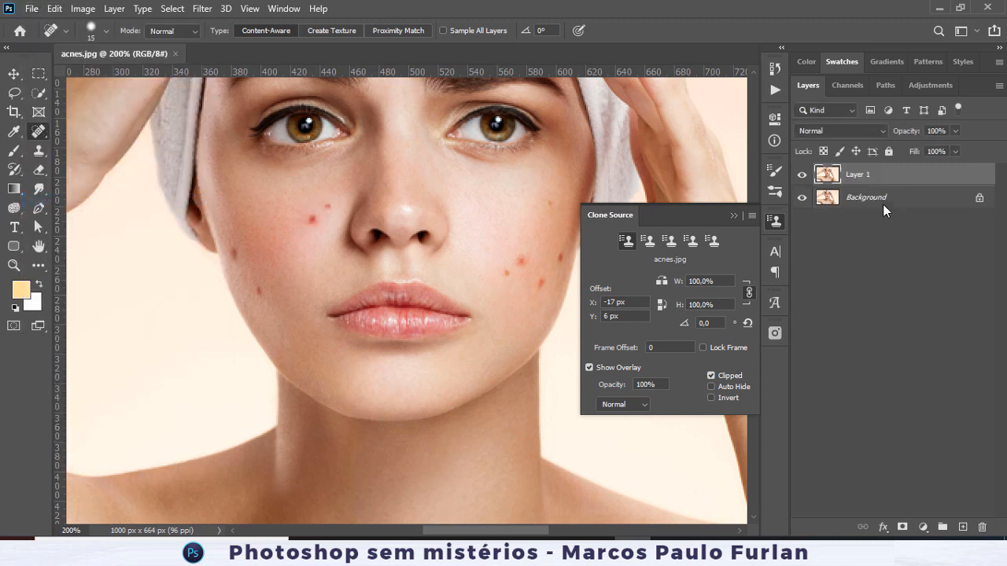
Heal the blemishes on both cheeks of Layer 1 with a 15 px Content-Aware Spot Healing Brush.
left_click_drag(297, 219, 327, 210)
left_click(234, 254)
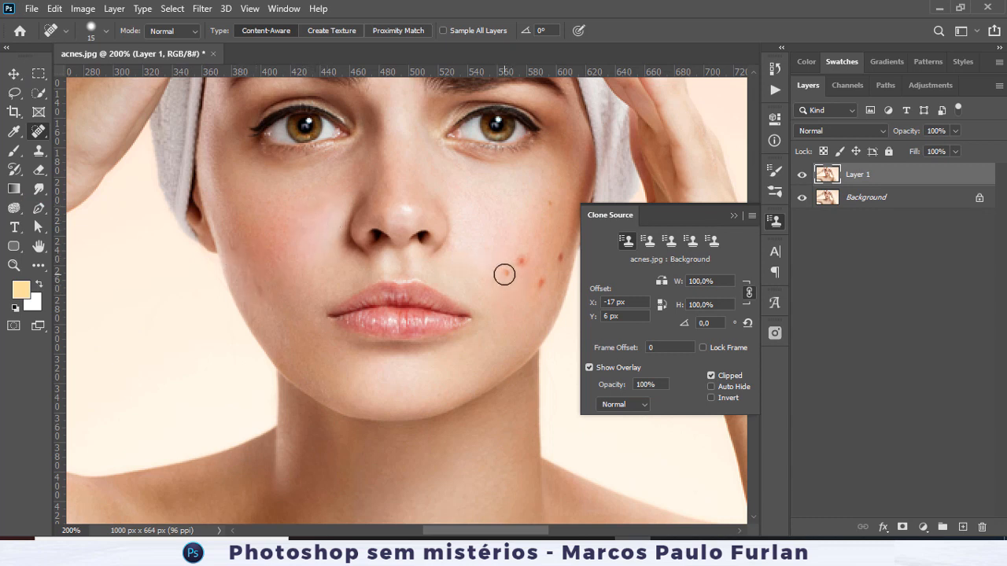
left_click(519, 262)
left_click(561, 257)
left_click(542, 283)
Remove the blemishes on the forehead with the 15 px Spot Healing Brush.
scroll(416, 158, "up", 3)
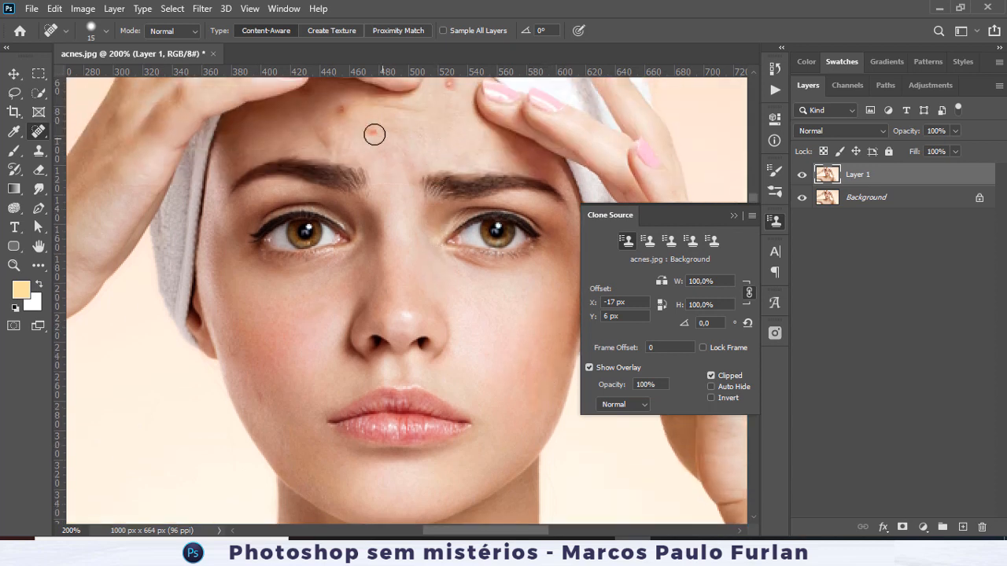
scroll(432, 118, "up", 2)
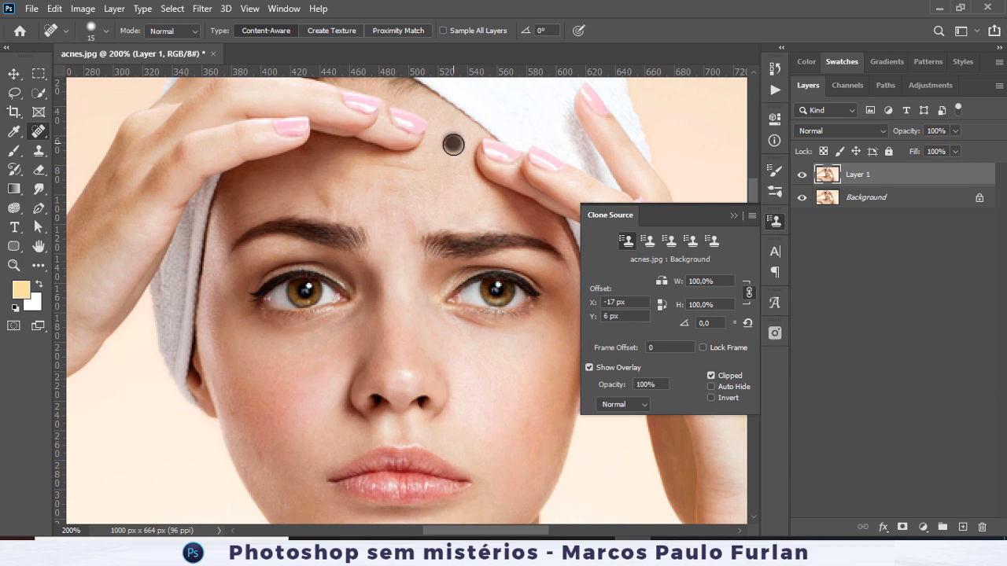
left_click(445, 145)
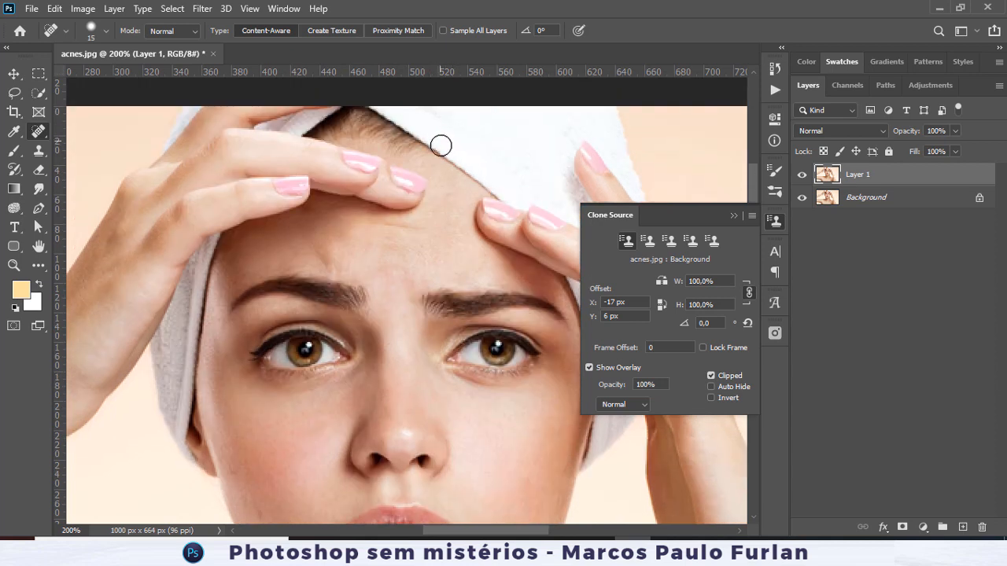
scroll(441, 150, "down", 2)
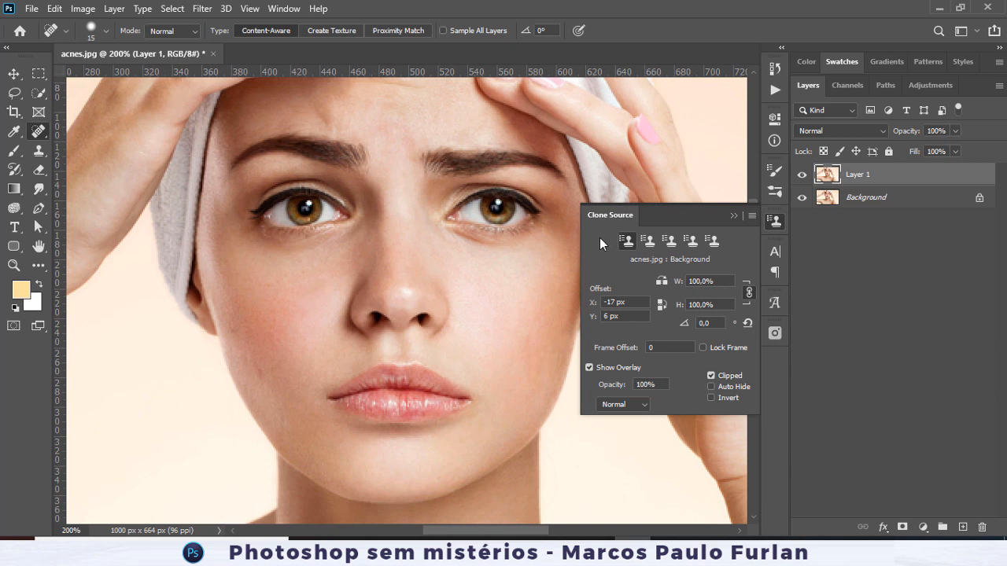
Soften the skin on the cheeks and forehead with a 70 px Blur tool at 45% strength.
key("ctrl+minus")
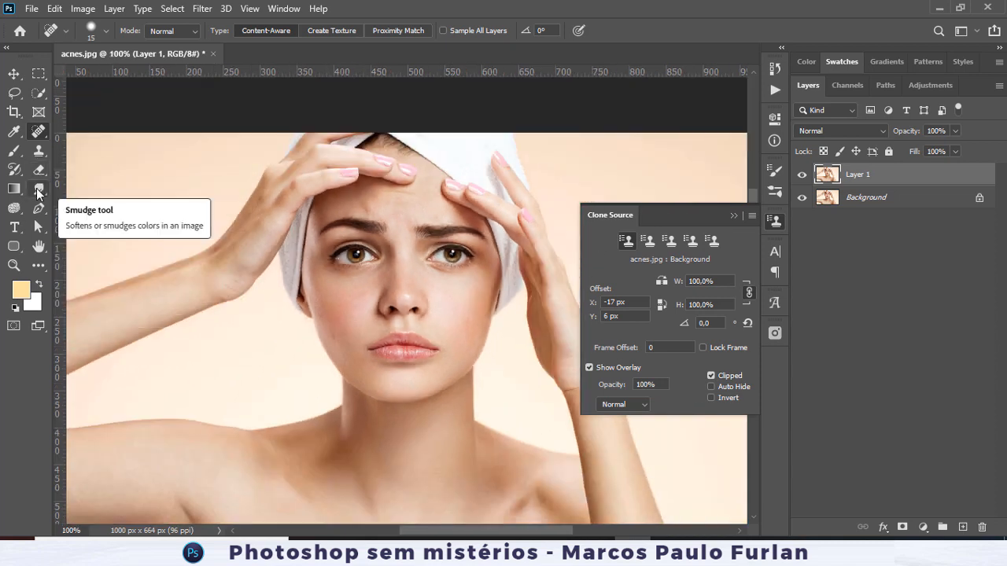
left_click(38, 190)
left_click(93, 189)
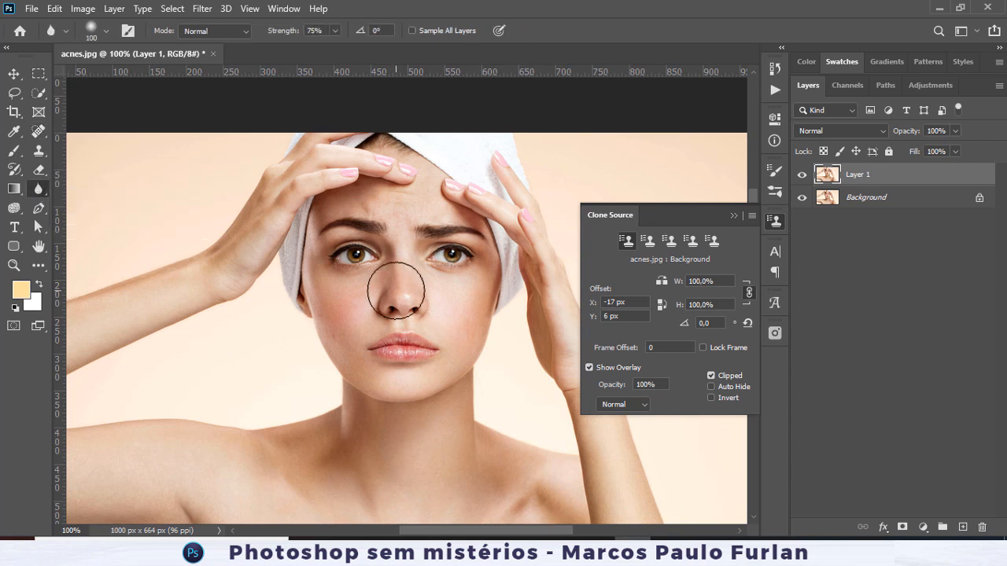
key("ctrl+plus")
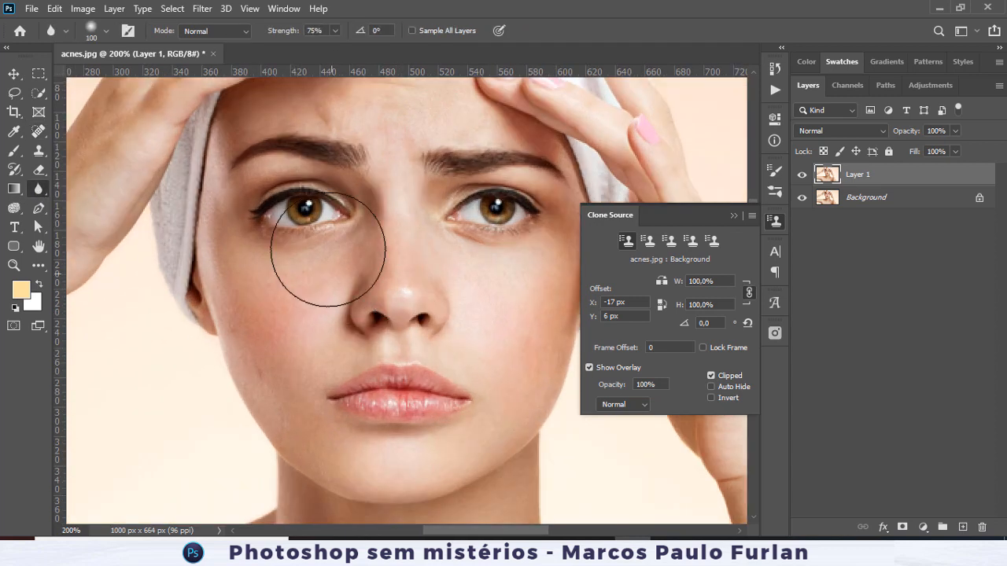
type("45")
key("Return")
key("bracketleft")
key("bracketleft")
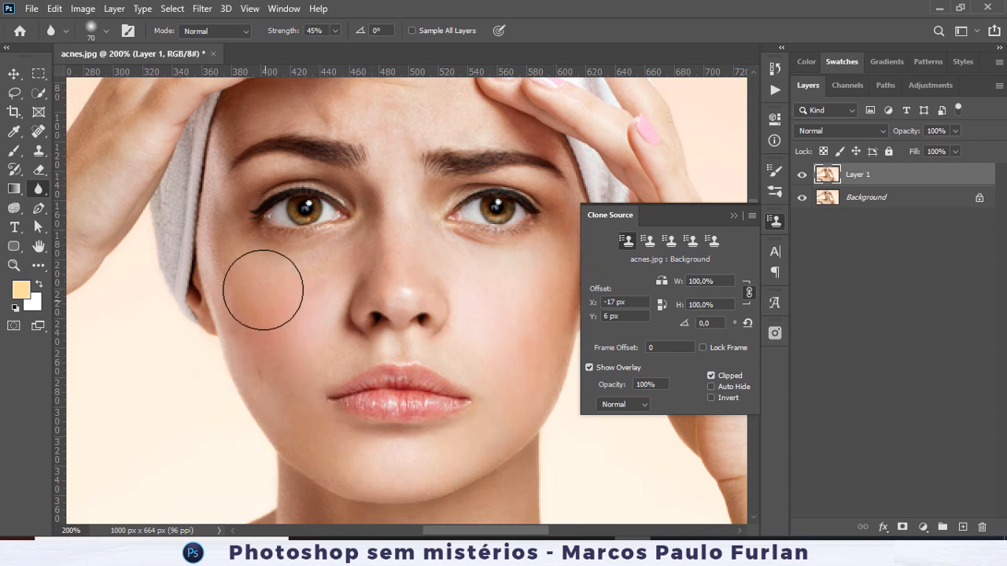
scroll(445, 232, "up", 2)
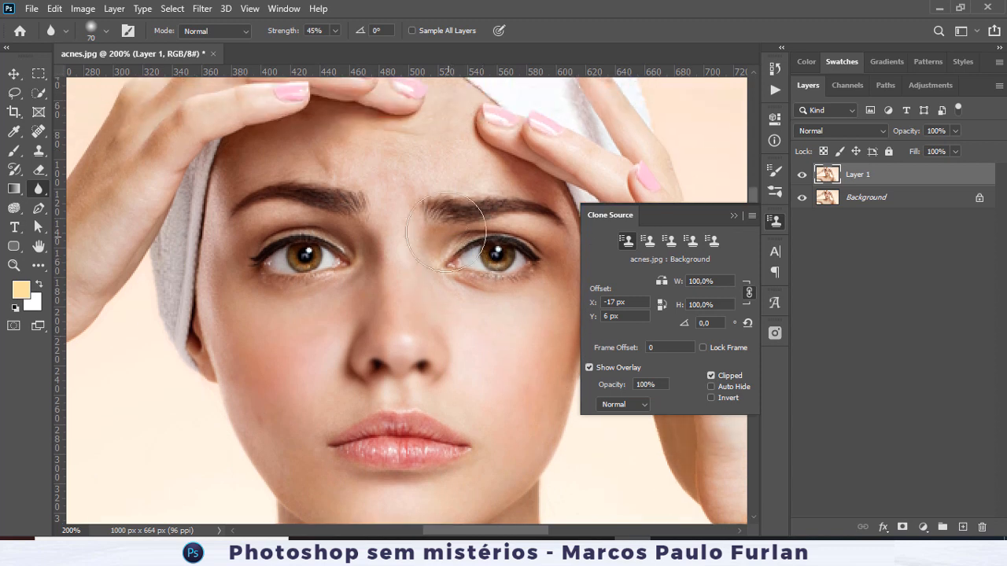
scroll(440, 157, "up", 3)
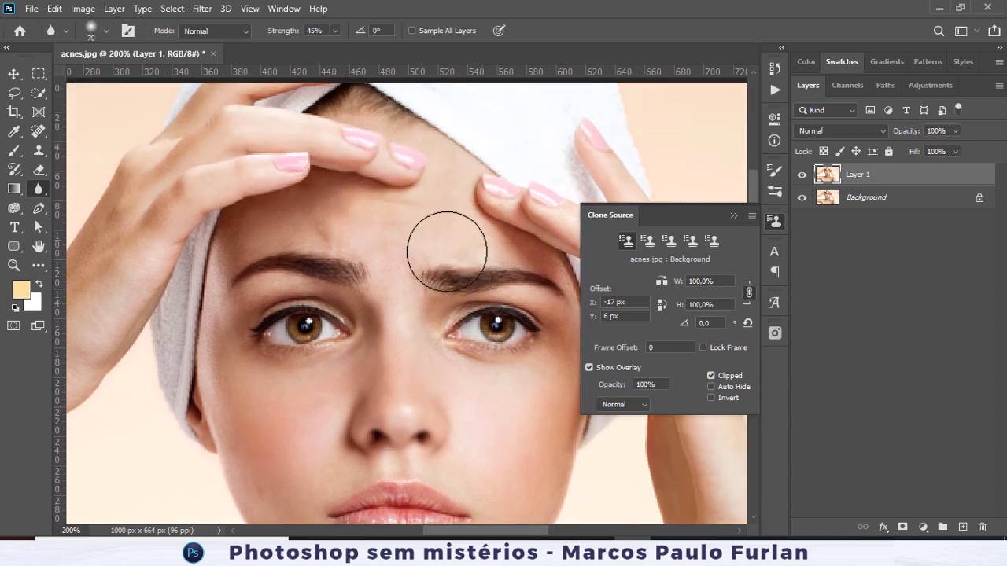
scroll(429, 259, "down", 3)
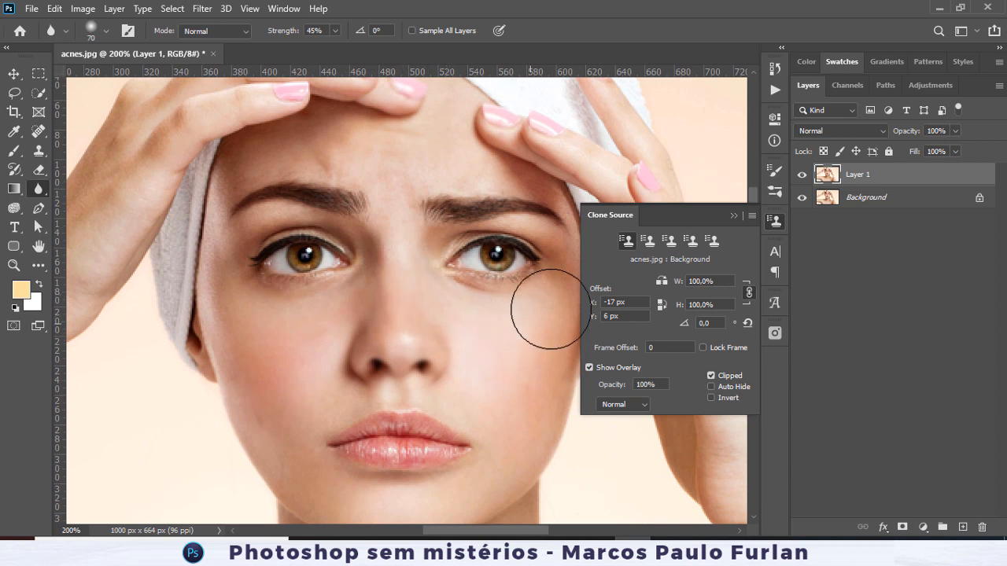
Collapse the clone source settings and toggle Layer 1's visibility to compare the retouched face with the original.
left_click(776, 222)
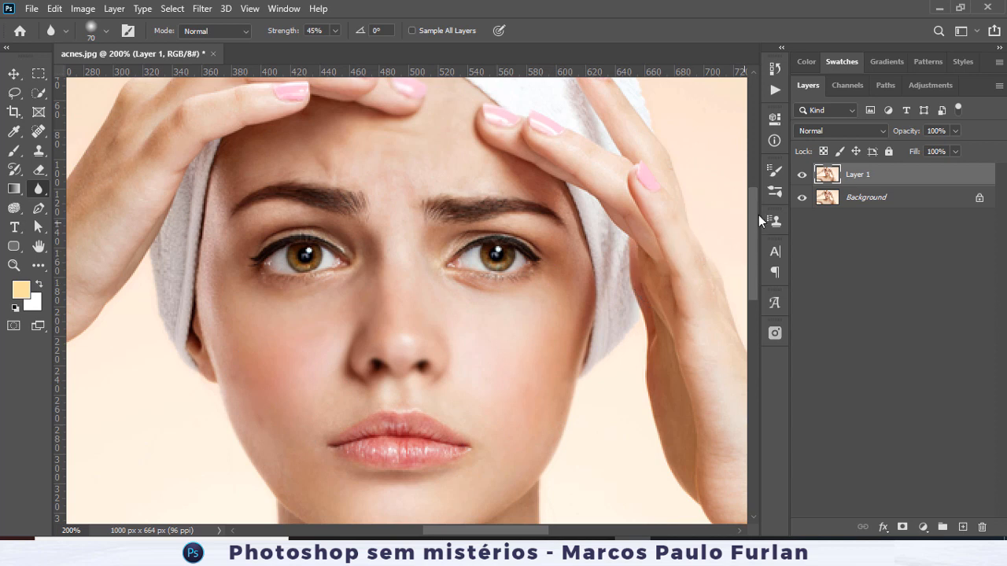
left_click(800, 173)
left_click(800, 174)
scroll(270, 261, "down", 2)
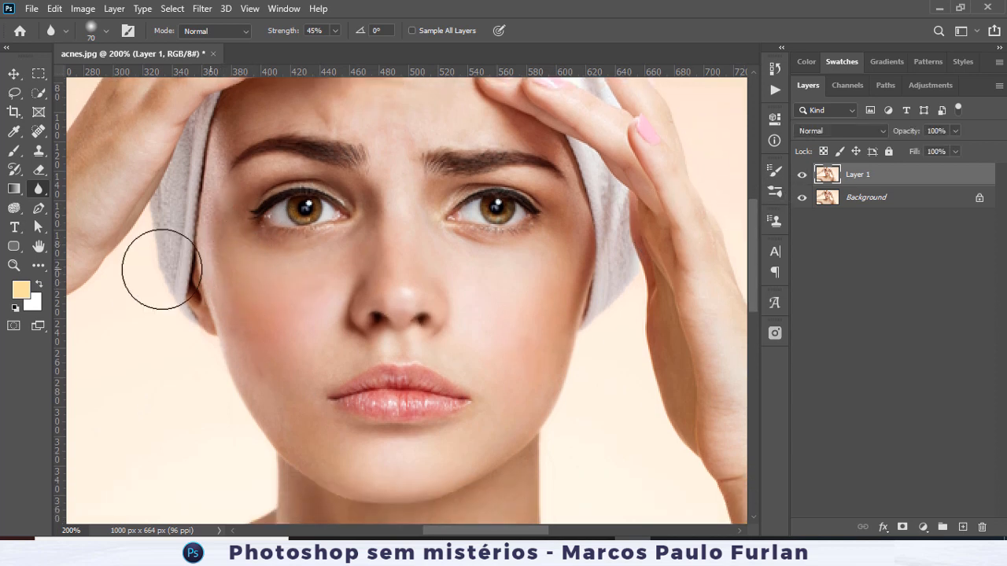
right_click(39, 192)
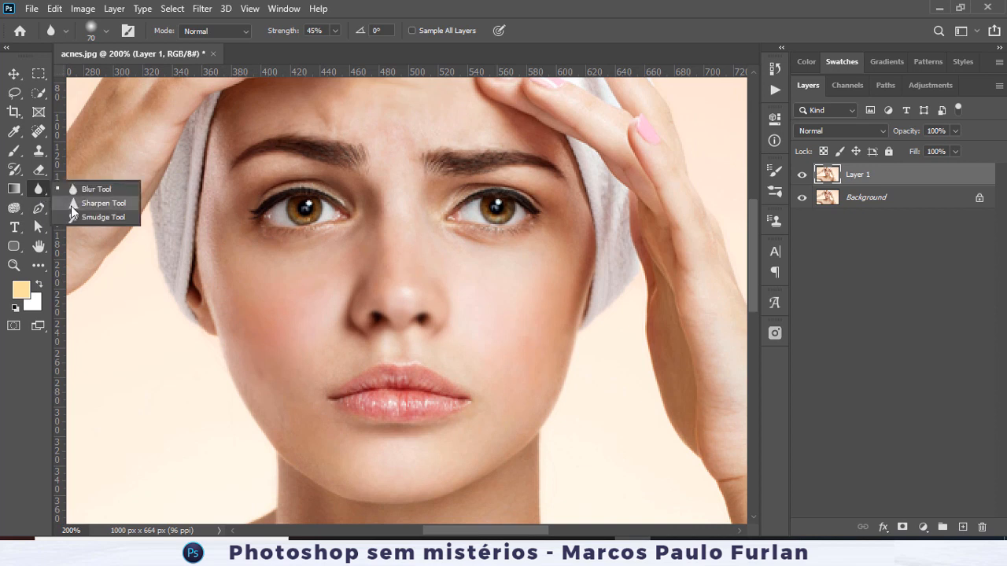
left_click(72, 203)
right_click(39, 190)
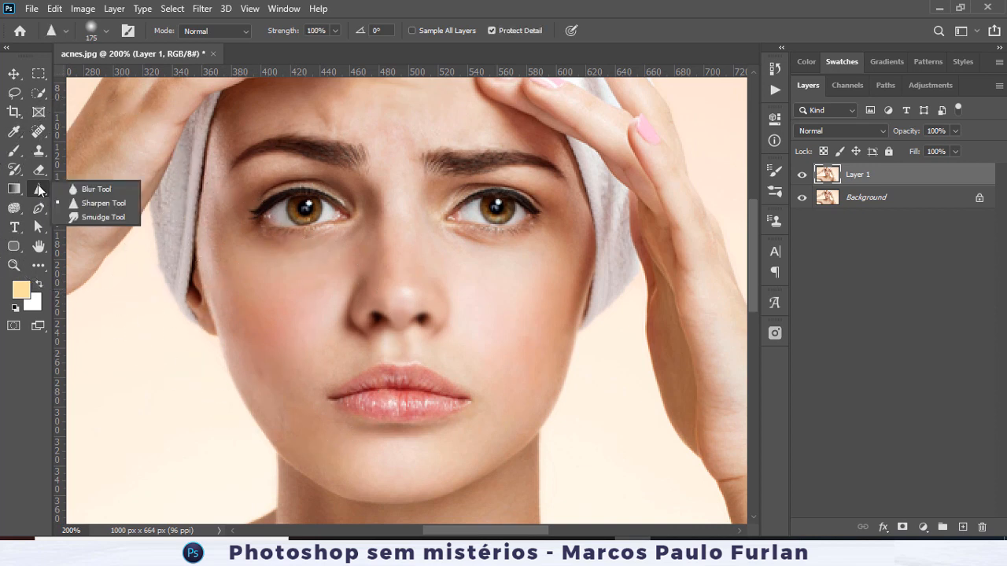
Lighten the lips with the Dodge tool.
left_click(15, 208)
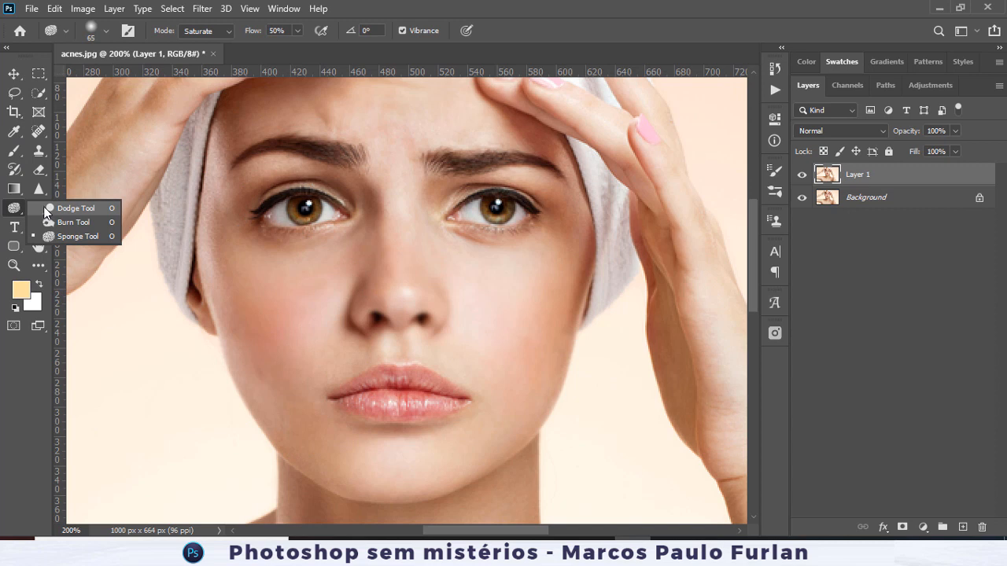
left_click(75, 209)
mouse_move(387, 388)
left_mouse_down()
mouse_move(421, 397)
mouse_move(374, 395)
left_mouse_up()
Darken the line between the lips with a 65 px Burn brush on Midtones at 50% exposure.
left_click(14, 208)
left_click(75, 221)
mouse_move(402, 393)
left_mouse_down()
mouse_move(367, 395)
mouse_move(449, 397)
left_mouse_up()
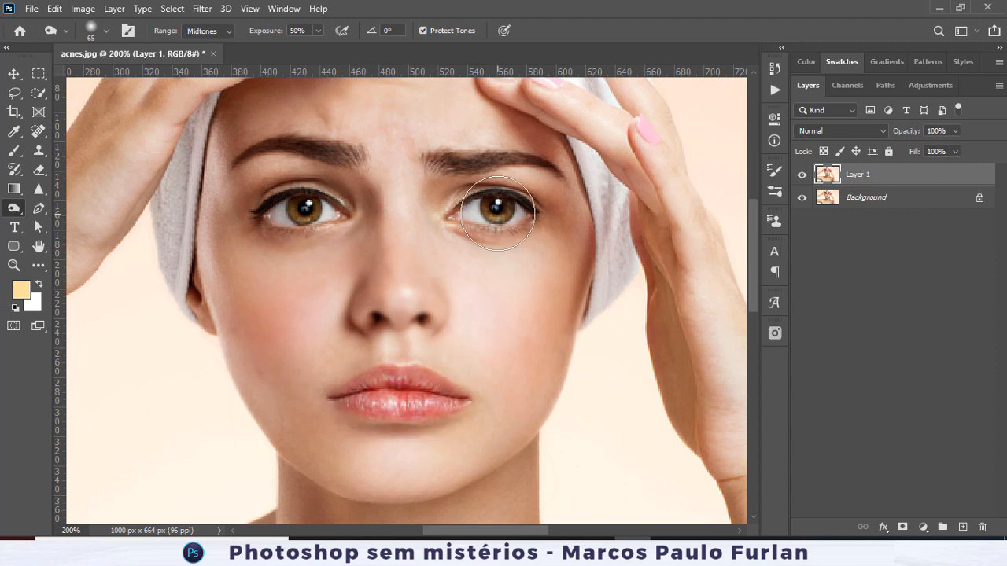
Darken both eyebrows with a 35 px Burn brush on Midtones at 50% exposure.
scroll(330, 232, "up", 3)
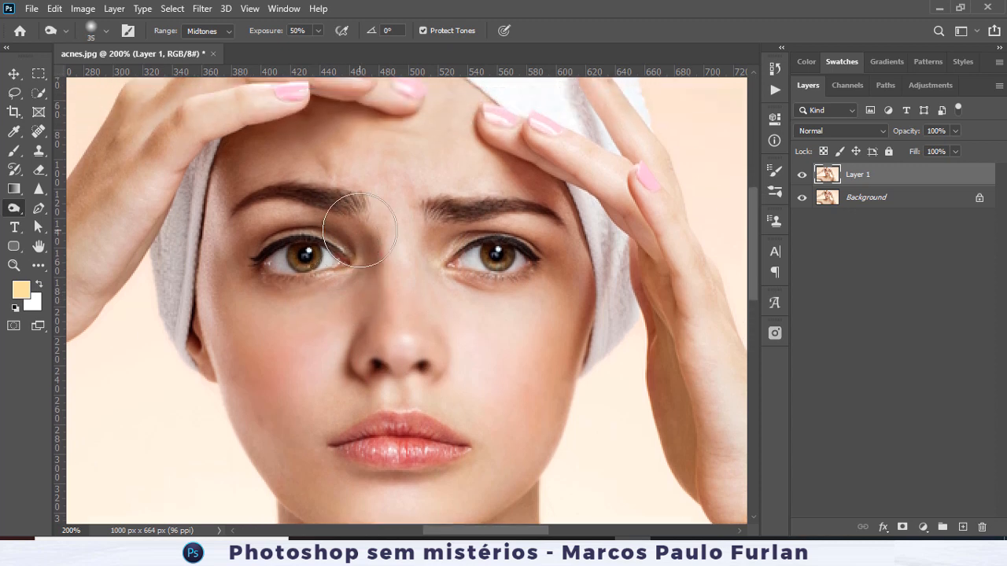
mouse_move(346, 211)
left_mouse_down()
mouse_move(336, 202)
mouse_move(252, 205)
left_mouse_up()
left_click_drag(458, 215, 551, 211)
scroll(503, 201, "up", 3)
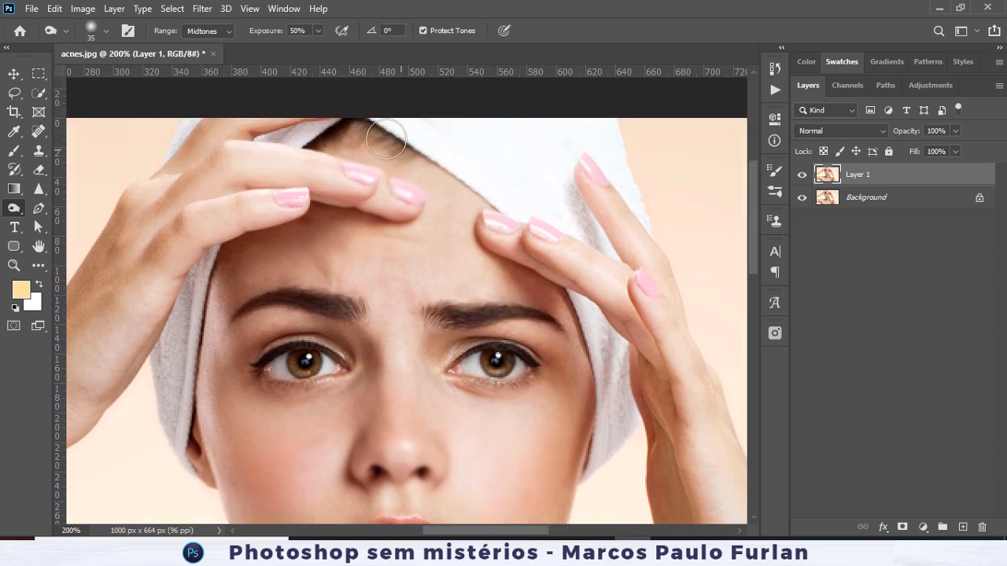
scroll(359, 270, "down", 5)
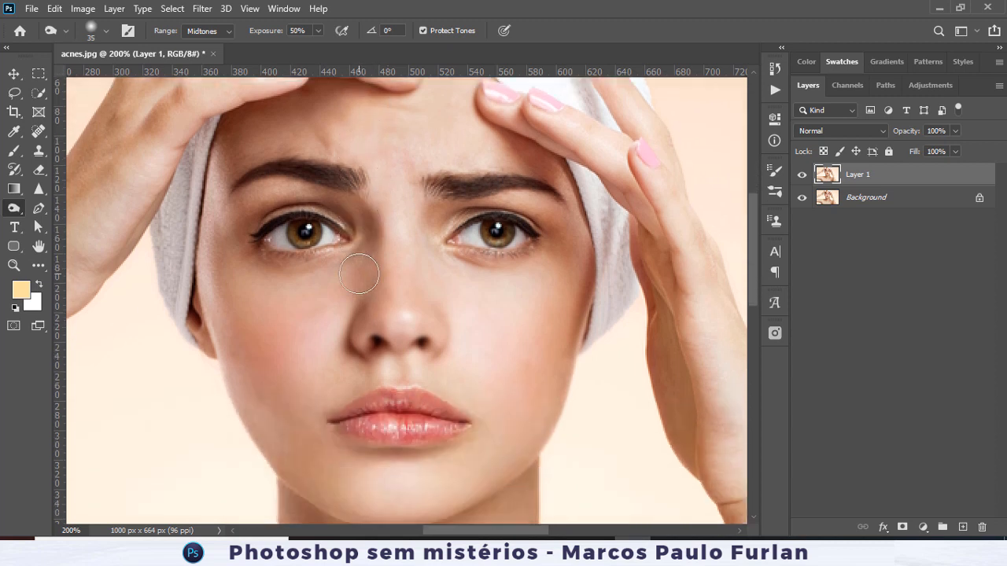
Try the Sharpen tool at 90 px and 100% strength on the cheek near the towel, and undo the last sharpening.
left_click(37, 191)
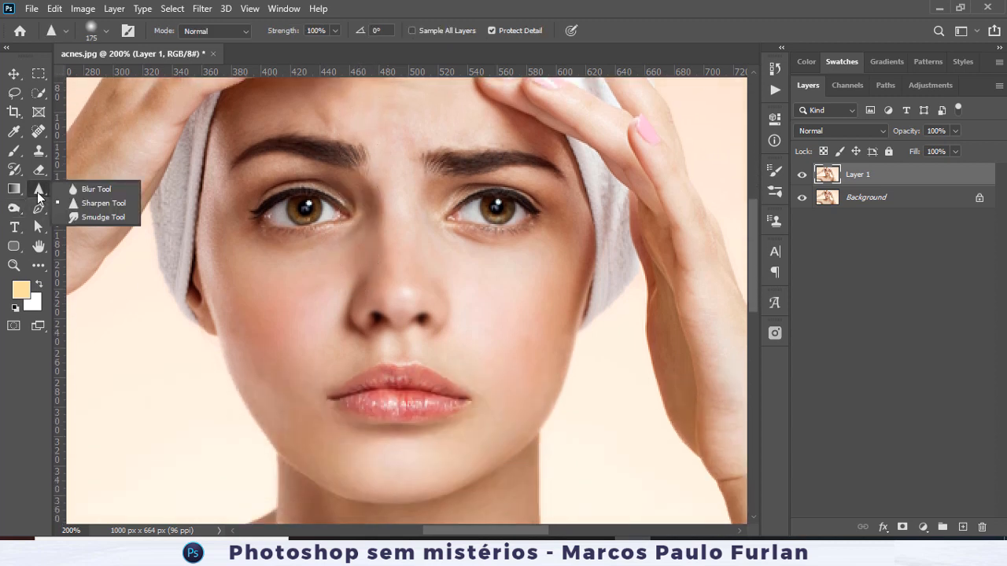
left_click(93, 205)
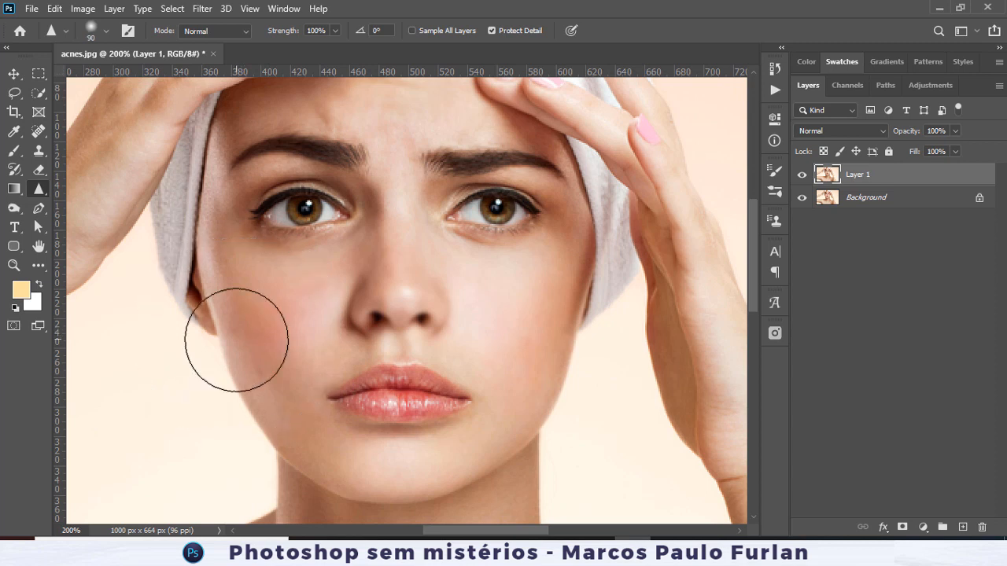
left_click_drag(264, 331, 254, 307)
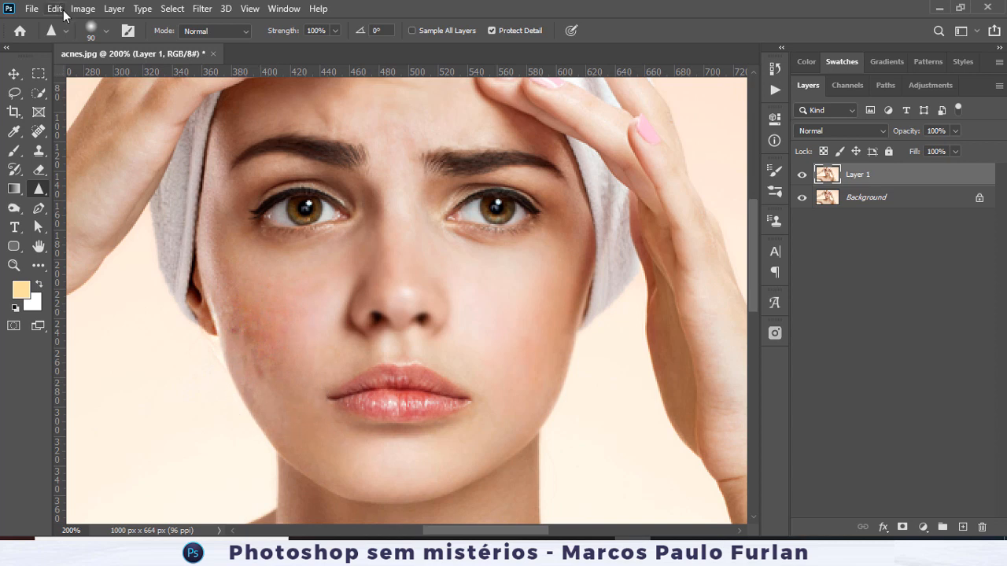
left_click(54, 9)
left_click(108, 49)
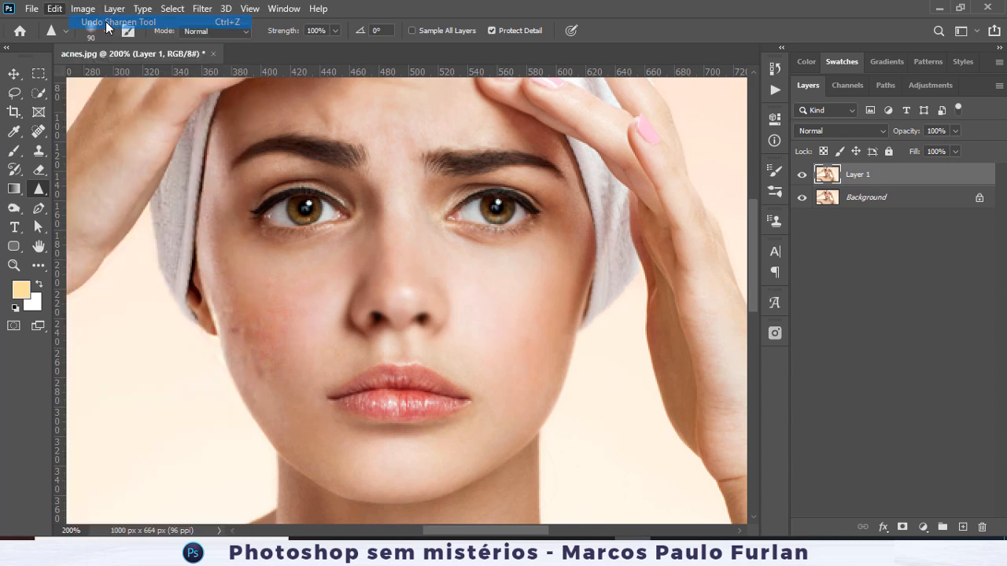
Try darkening the cheek near the towel with an enlarged Burn brush on Midtones at 50% exposure, and undo the stroke.
right_click(40, 195)
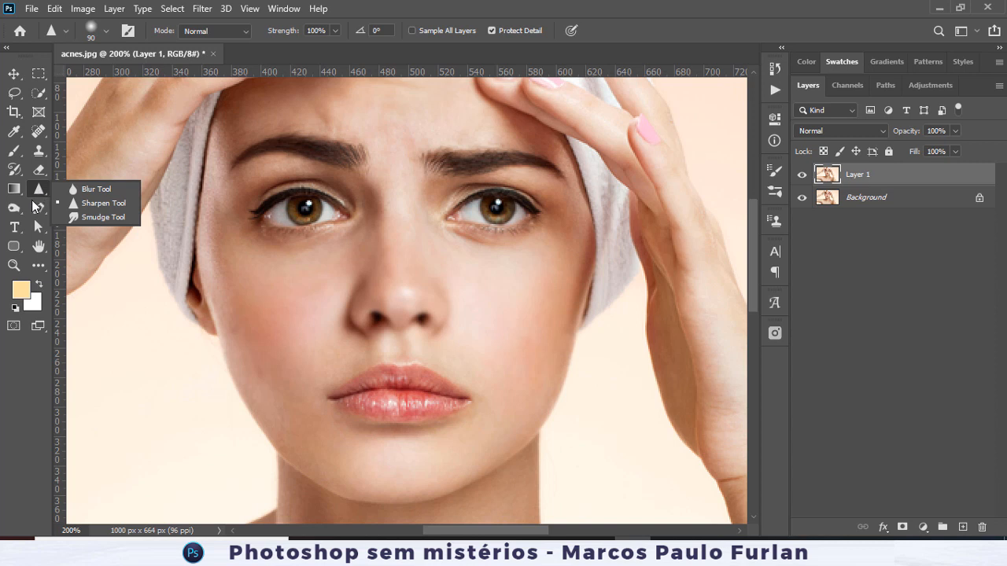
left_click(13, 208)
right_click(18, 211)
left_click(48, 222)
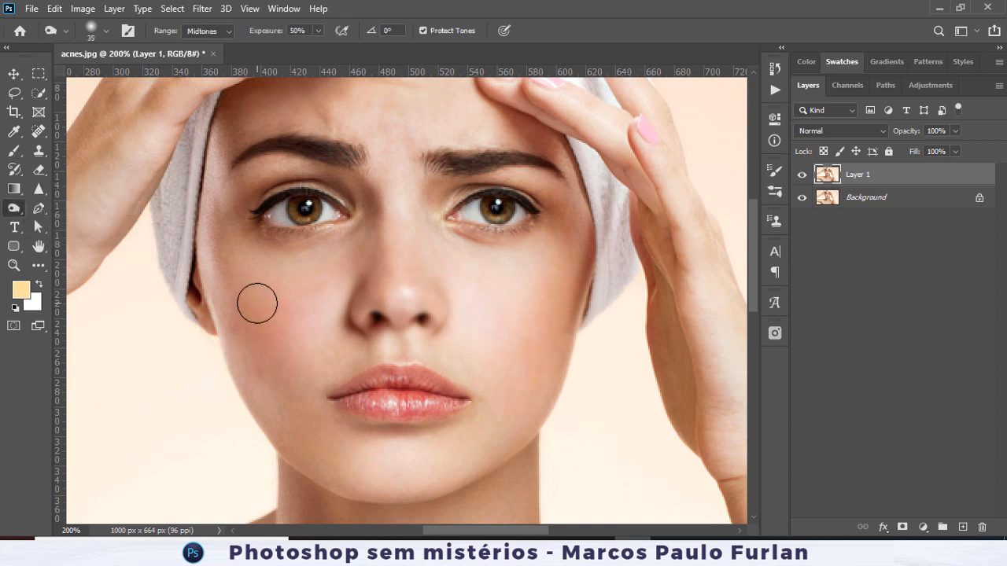
key("bracketright")
key("bracketright")
mouse_move(258, 298)
left_mouse_down()
mouse_move(303, 387)
mouse_move(249, 342)
mouse_move(231, 308)
mouse_move(263, 382)
left_mouse_up()
left_click(49, 9)
left_click(94, 45)
Try lightening the same cheek with a 45 px Dodge brush on Midtones at 50% exposure.
right_click(18, 209)
left_click(78, 207)
mouse_move(229, 312)
left_mouse_down()
mouse_move(267, 384)
mouse_move(291, 396)
left_mouse_up()
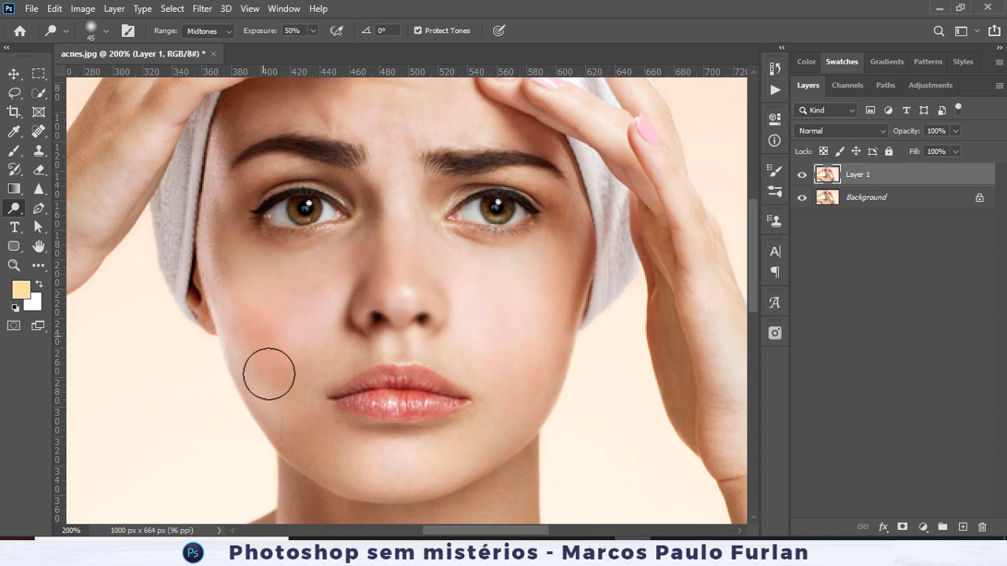
Try adding blush to both cheeks with the Burn tool on Midtones at 30% exposure, enlarging the brush from 50 to 80 px.
right_click(14, 210)
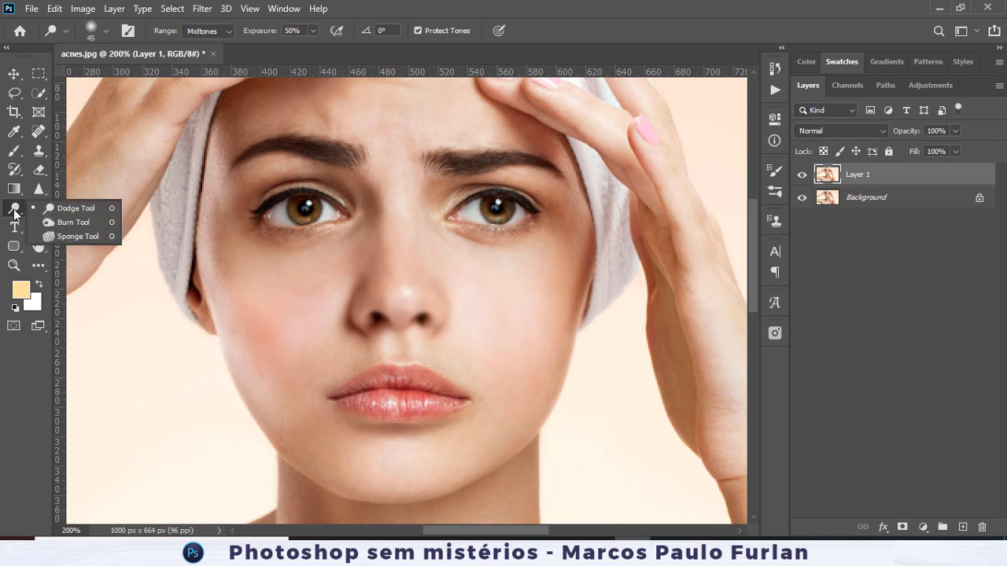
left_click(56, 222)
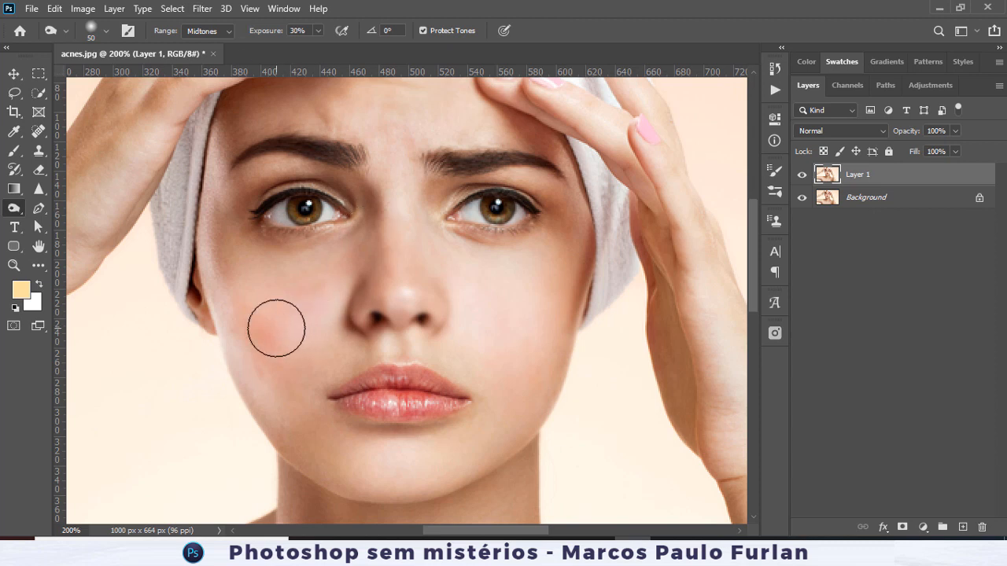
left_click_drag(257, 310, 276, 362)
mouse_move(509, 338)
left_mouse_down()
mouse_move(524, 365)
mouse_move(532, 326)
mouse_move(519, 371)
mouse_move(519, 331)
mouse_move(524, 349)
mouse_move(543, 305)
mouse_move(520, 373)
left_mouse_up()
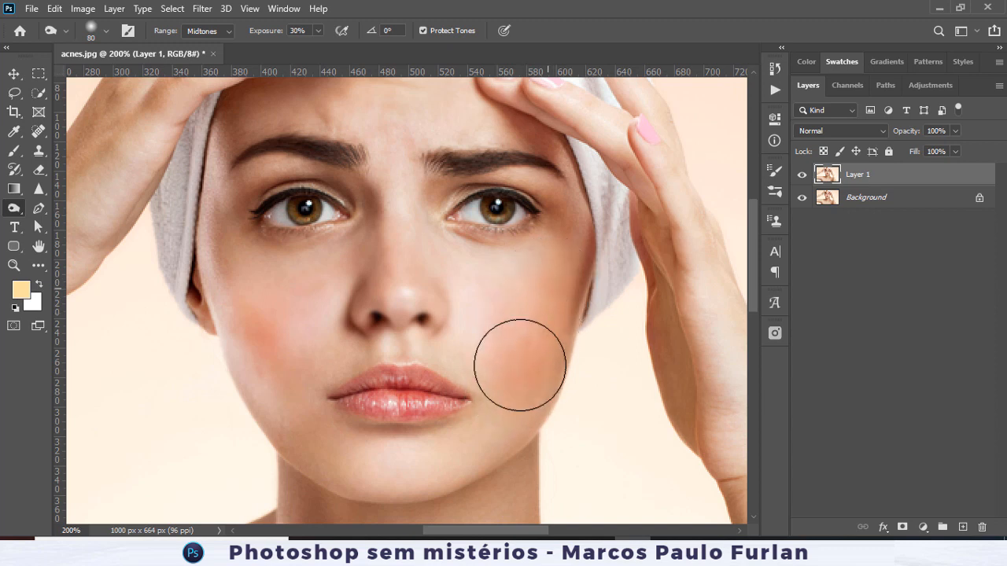
mouse_move(498, 462)
left_mouse_down()
mouse_move(514, 297)
mouse_move(509, 361)
mouse_move(542, 400)
left_mouse_up()
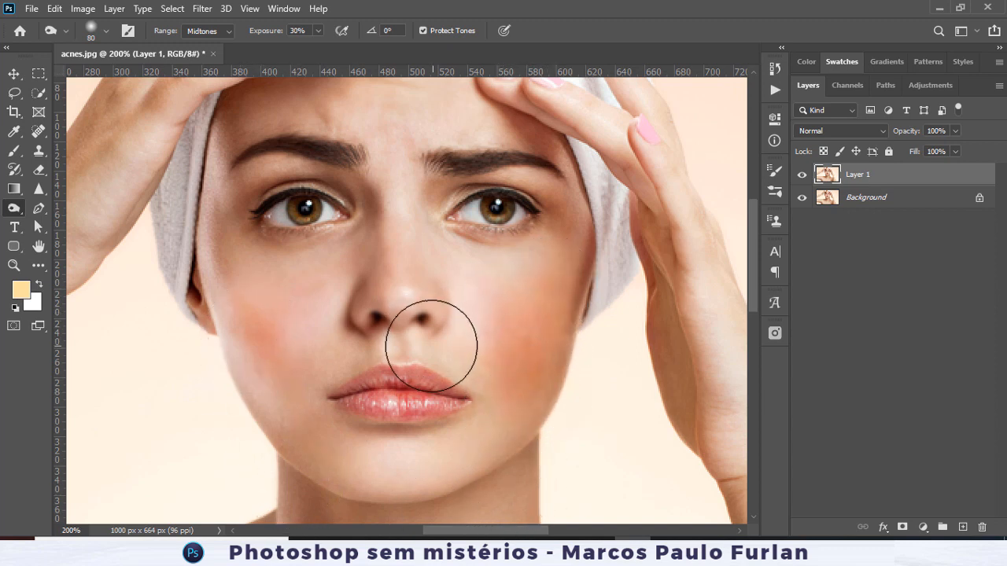
Undo the Burn and Dodge strokes on both cheeks, stepping back and forth through the recent states.
key("ctrl+z")
key("ctrl+z")
key("ctrl+z")
key("ctrl+z")
key("ctrl+z")
key("ctrl+z")
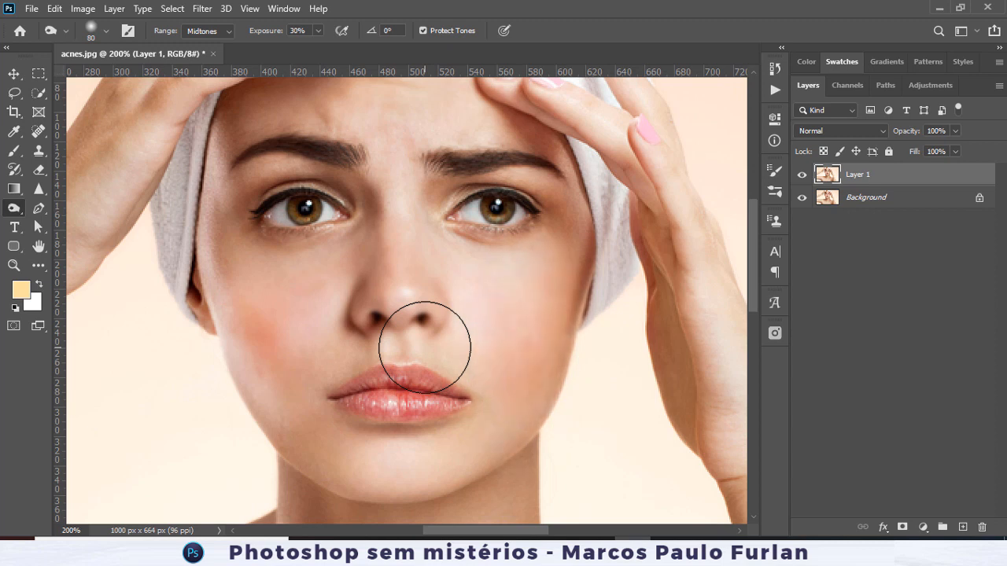
key("ctrl+z")
key("ctrl+shift+z")
key("ctrl+shift+z")
key("ctrl+shift+z")
key("ctrl+shift+z")
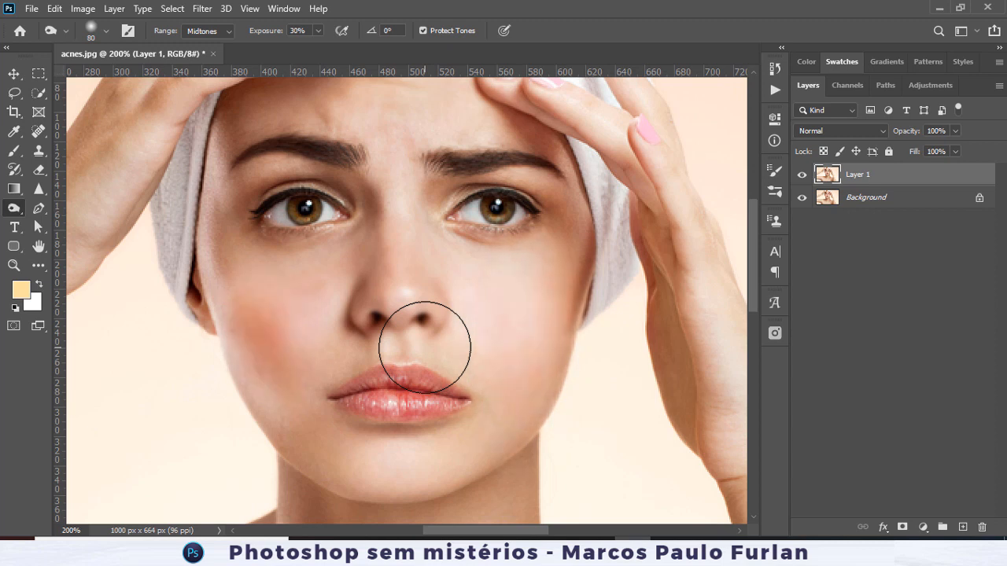
key("ctrl+z")
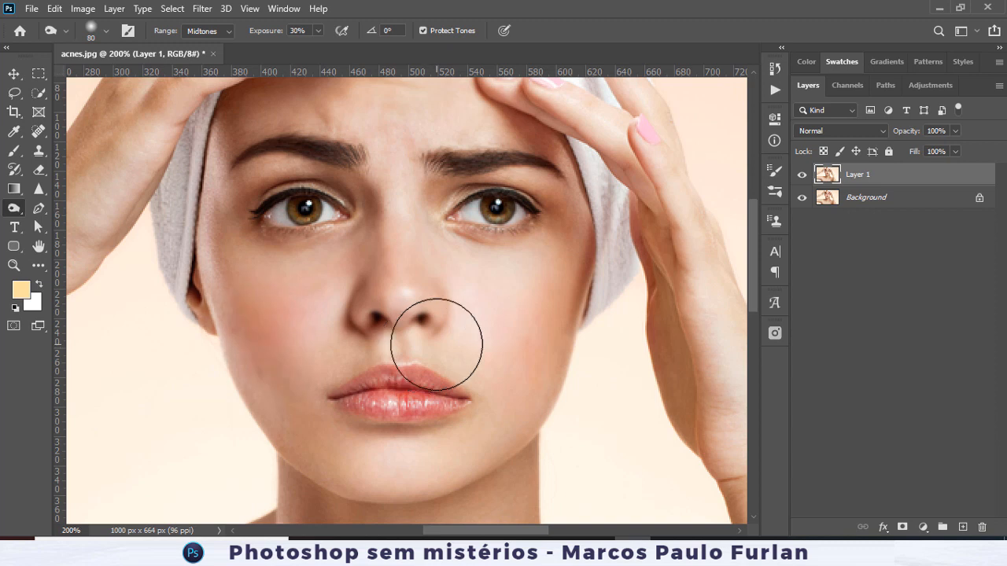
Compare the retouched portrait with the original by toggling the visibility of Layer 1 at 66.67% zoom.
key("ctrl+minus")
key("ctrl+minus")
left_click(802, 175)
left_click(803, 176)
left_click(803, 176)
left_click(803, 176)
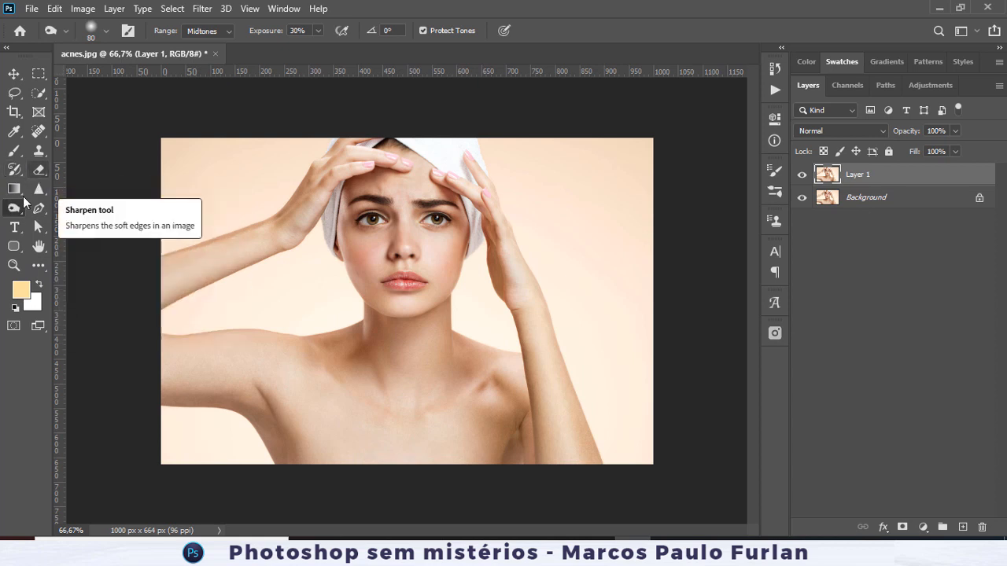
left_click(14, 247)
left_click(37, 210)
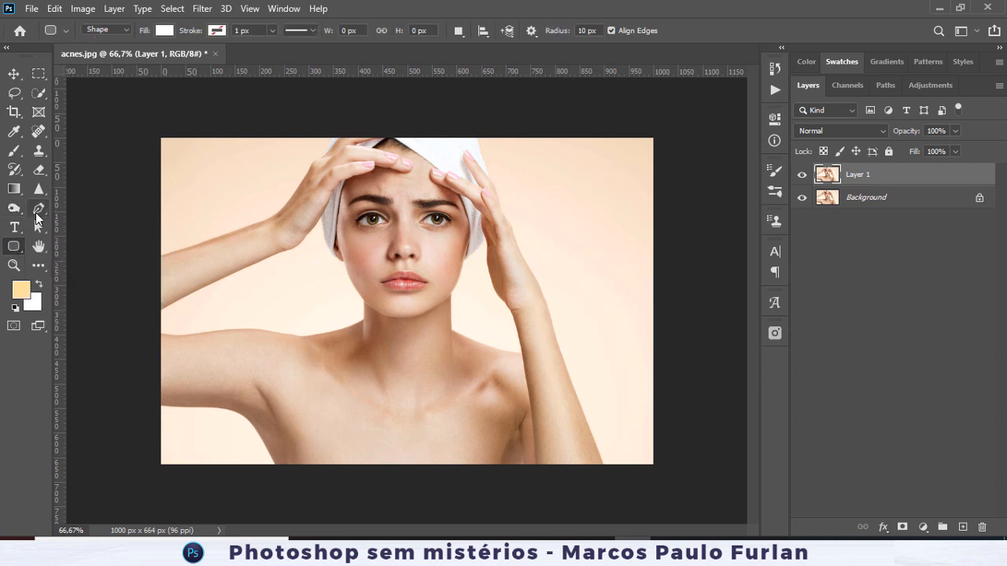